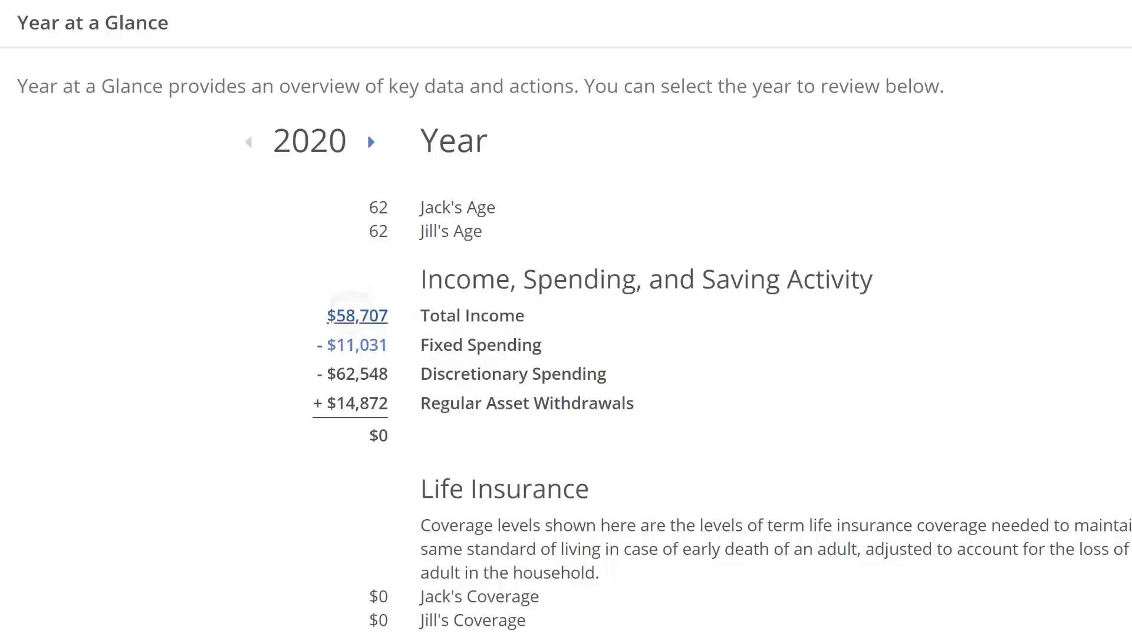
Step: Examine the 2020 breakdown of total income, including both spouses' non-asset income, and of fixed spending
{"action": "left_click", "coordinate": [357, 315]}
{"action": "scroll", "coordinate": [357, 316], "scroll_direction": "down", "scroll_amount": 1}
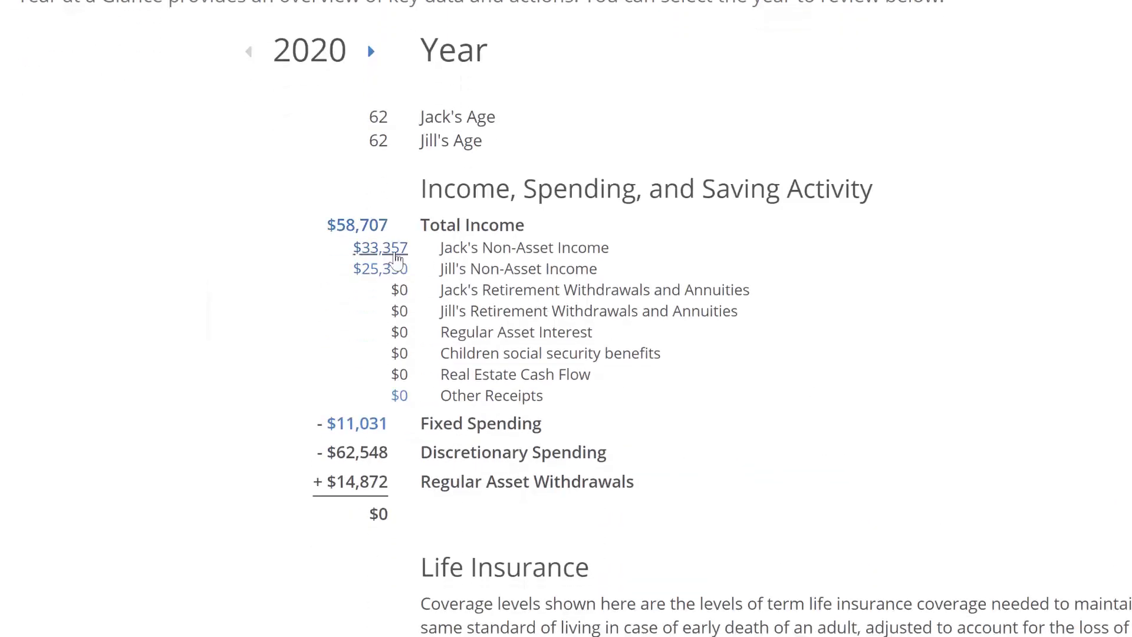
{"action": "left_click", "coordinate": [397, 259]}
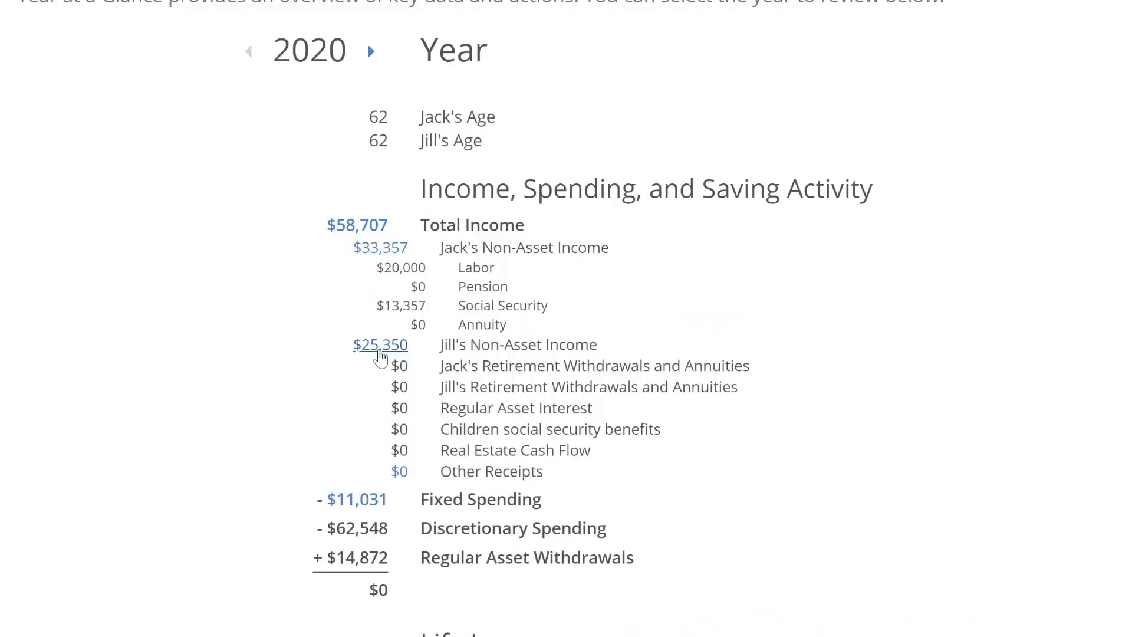
{"action": "left_click", "coordinate": [375, 351]}
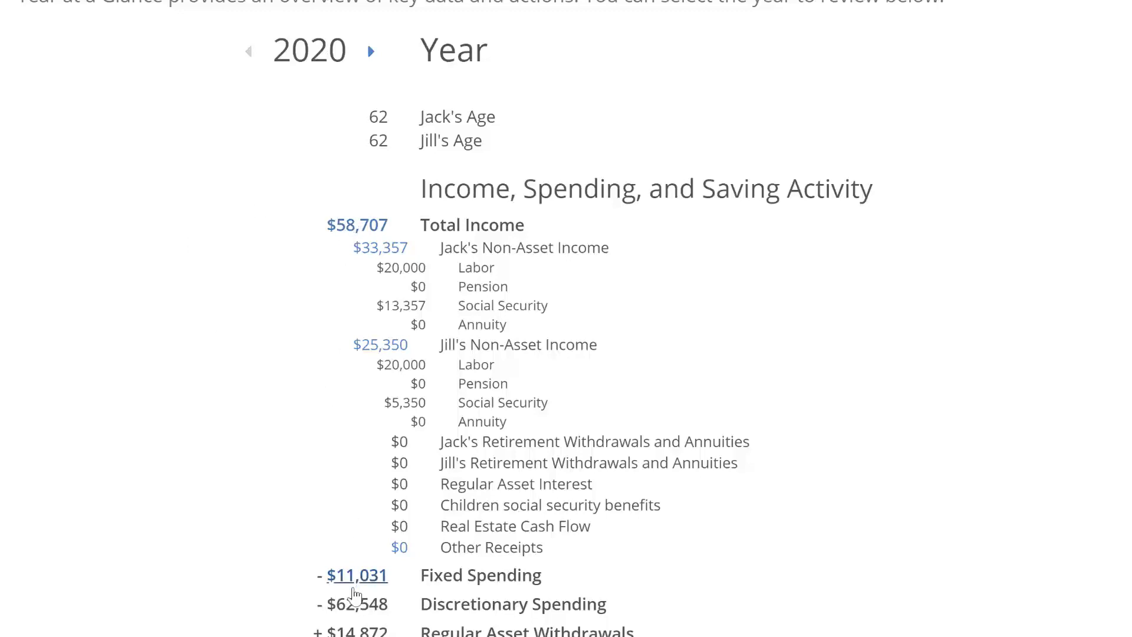
{"action": "left_click", "coordinate": [373, 228]}
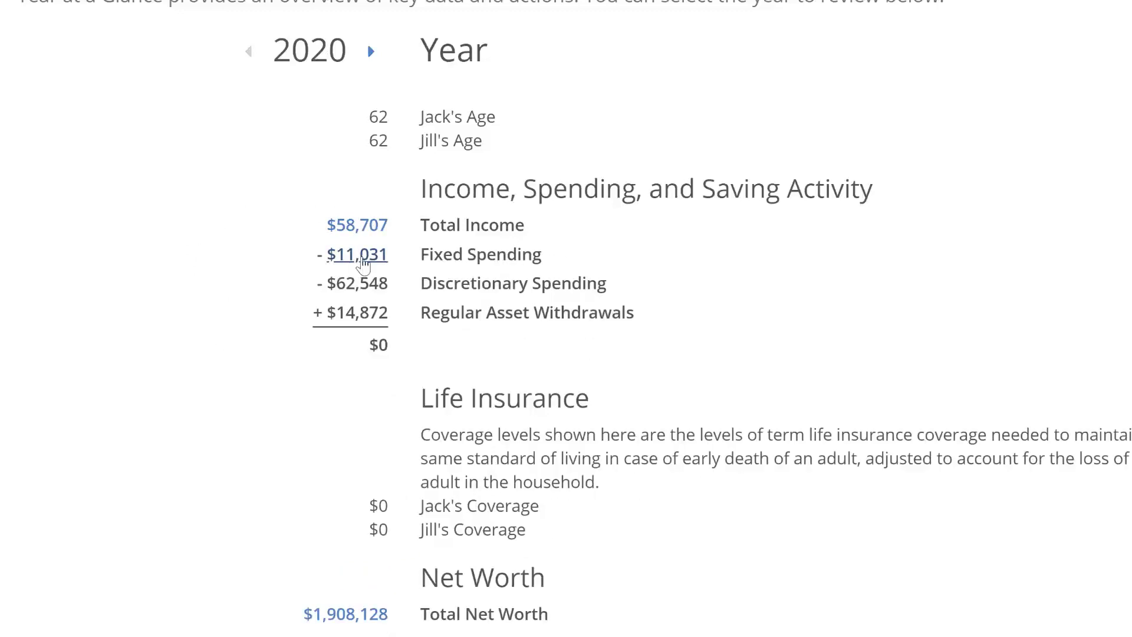
{"action": "left_click", "coordinate": [361, 259]}
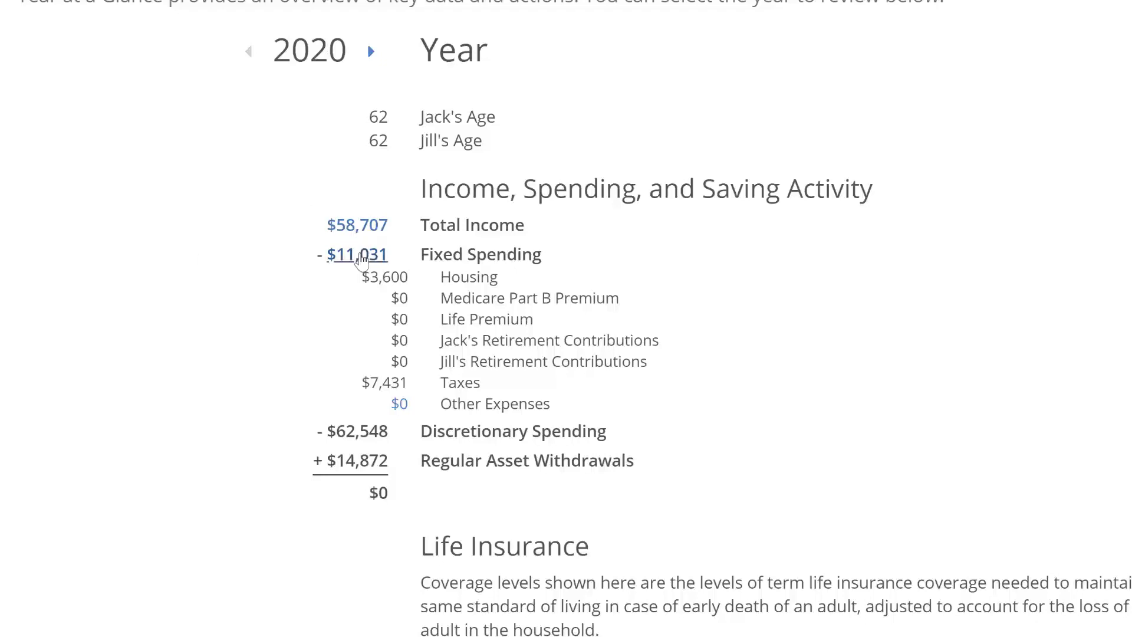
{"action": "left_click", "coordinate": [361, 259]}
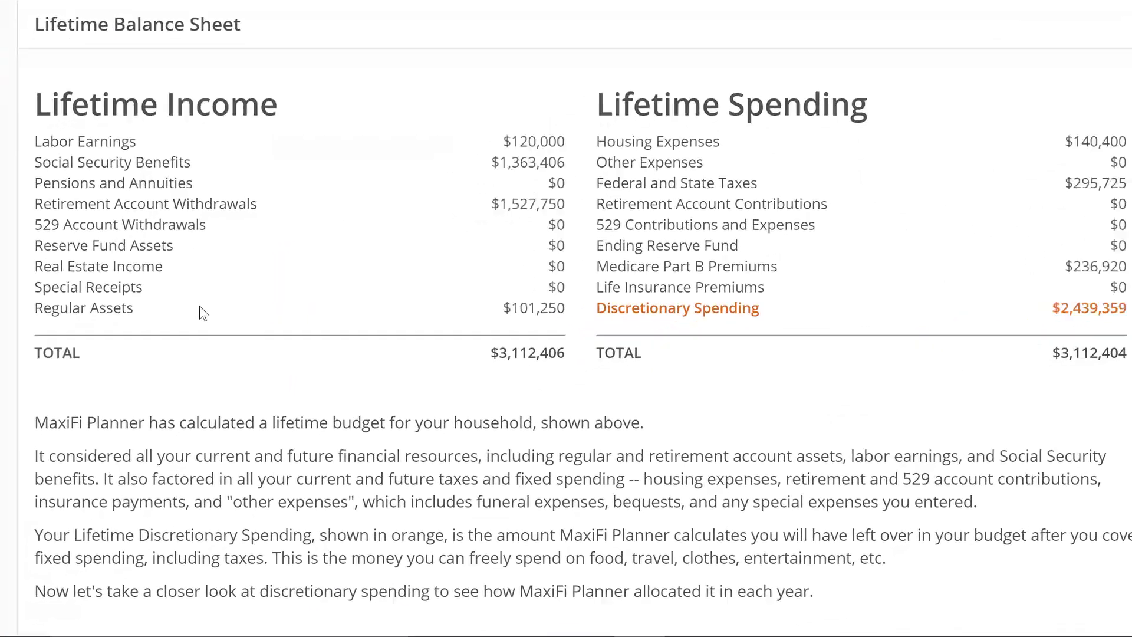
Step: Start the 2020 Progress Tracker setup from the next steps below the Lifetime Balance Sheet
{"action": "scroll", "coordinate": [143, 407], "scroll_direction": "down", "scroll_amount": 7}
{"action": "scroll", "coordinate": [207, 301], "scroll_direction": "down", "scroll_amount": 2}
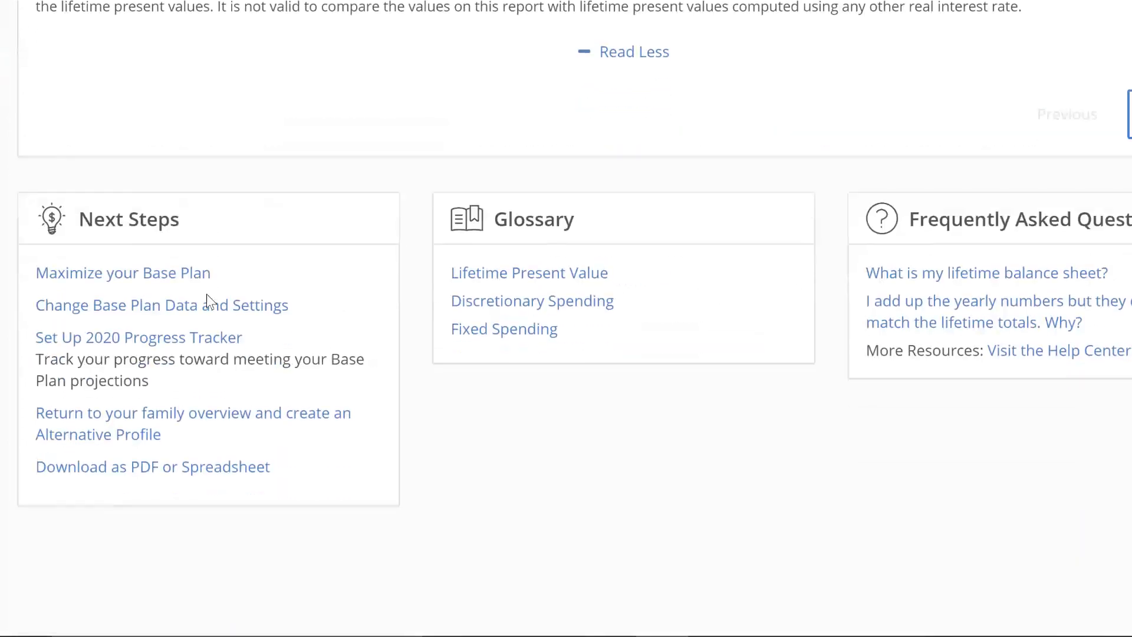
{"action": "left_click", "coordinate": [92, 335]}
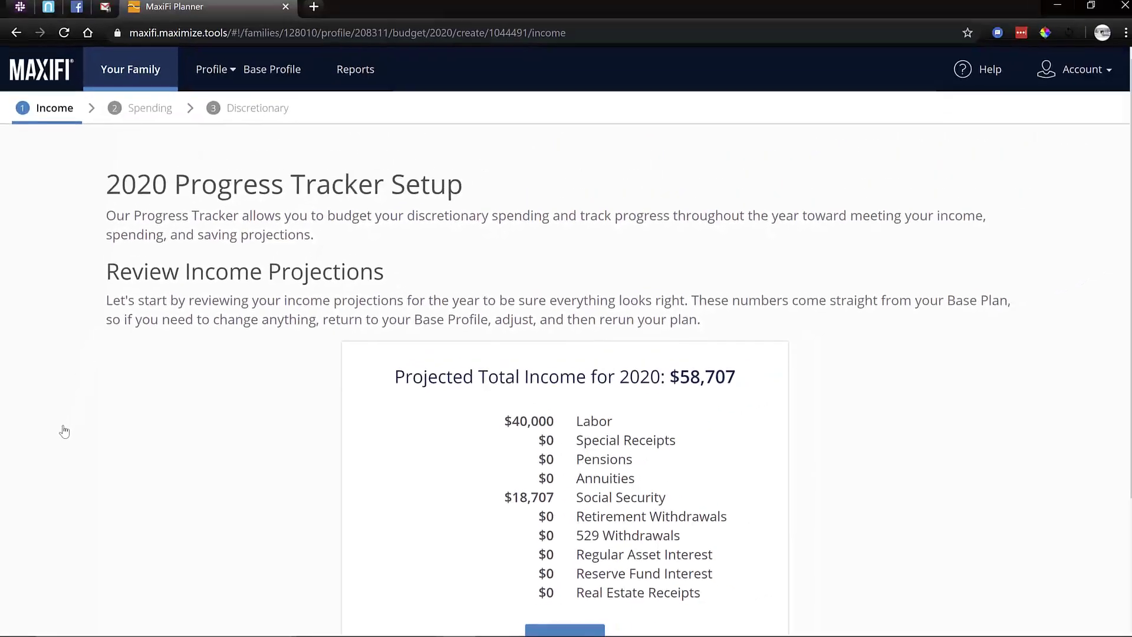
Step: Review the 2020 income projections and continue to the spending stage of the setup
{"action": "scroll", "coordinate": [64, 432], "scroll_direction": "down", "scroll_amount": 1}
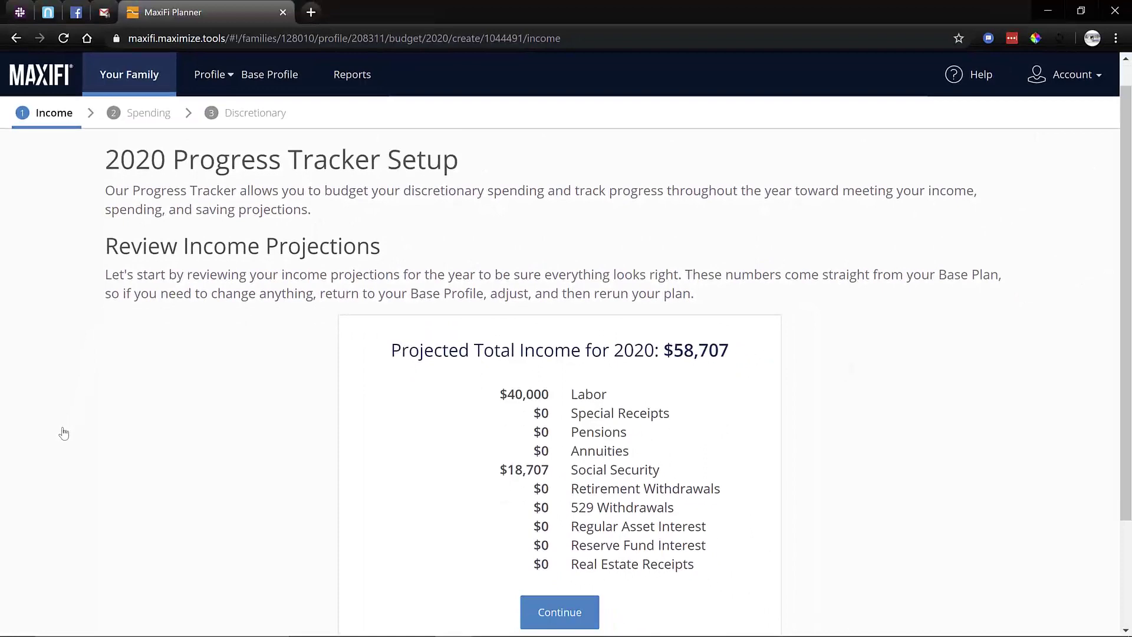
{"action": "scroll", "coordinate": [64, 433], "scroll_direction": "down", "scroll_amount": 2}
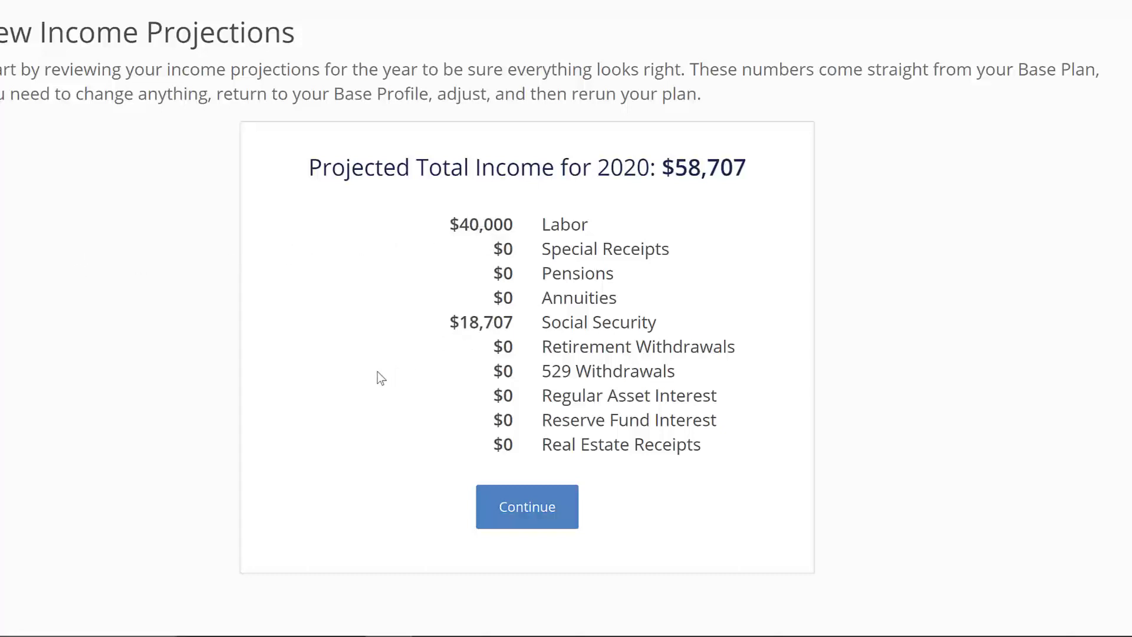
{"action": "left_click", "coordinate": [536, 500]}
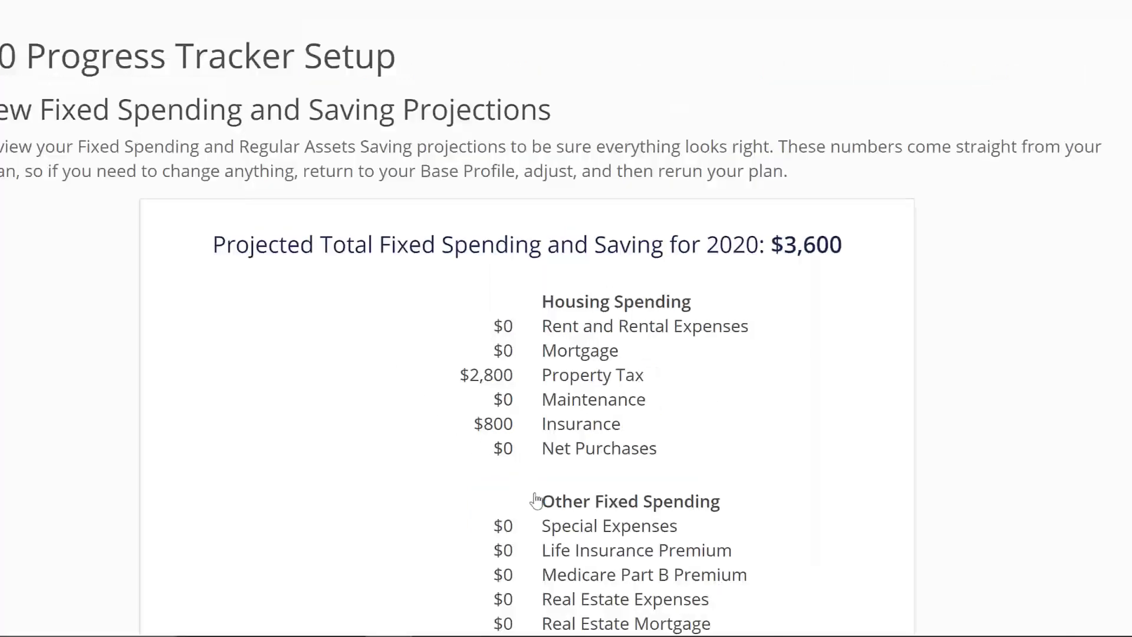
Step: Review the fixed spending and saving projections and continue to the discretionary spending stage
{"action": "scroll", "coordinate": [536, 501], "scroll_direction": "down", "scroll_amount": 3}
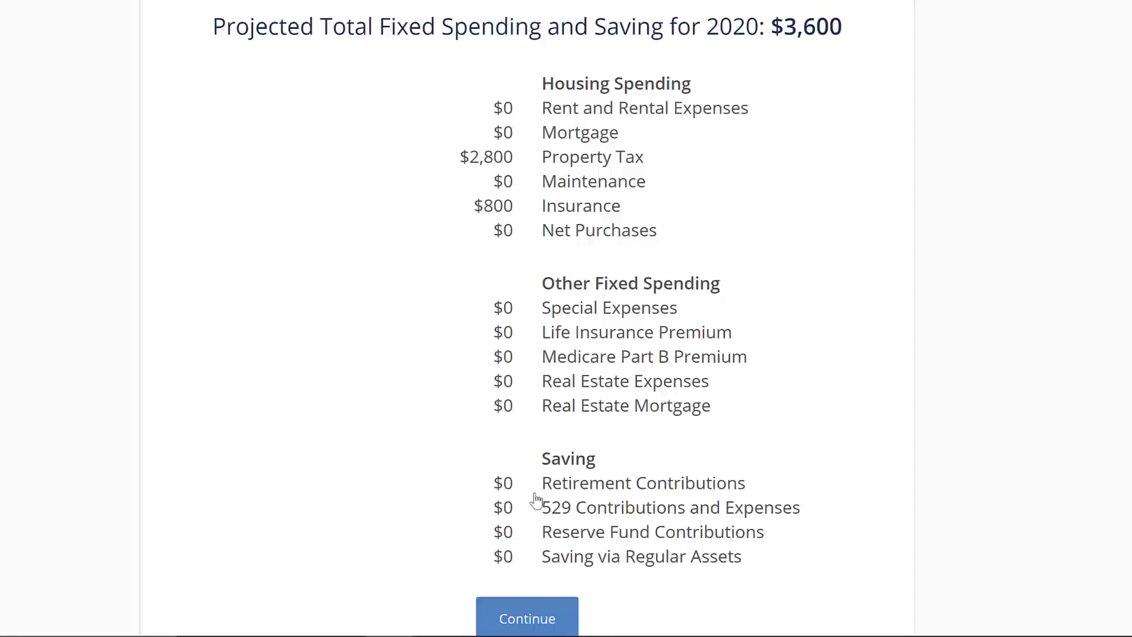
{"action": "scroll", "coordinate": [536, 500], "scroll_direction": "down", "scroll_amount": 2}
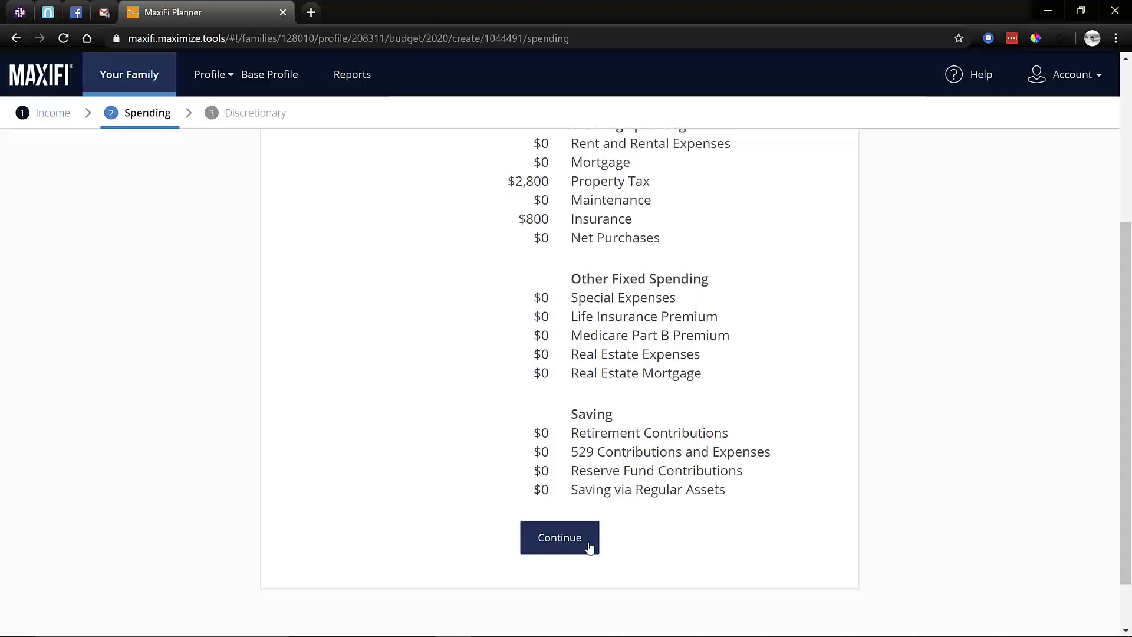
{"action": "left_click", "coordinate": [590, 547]}
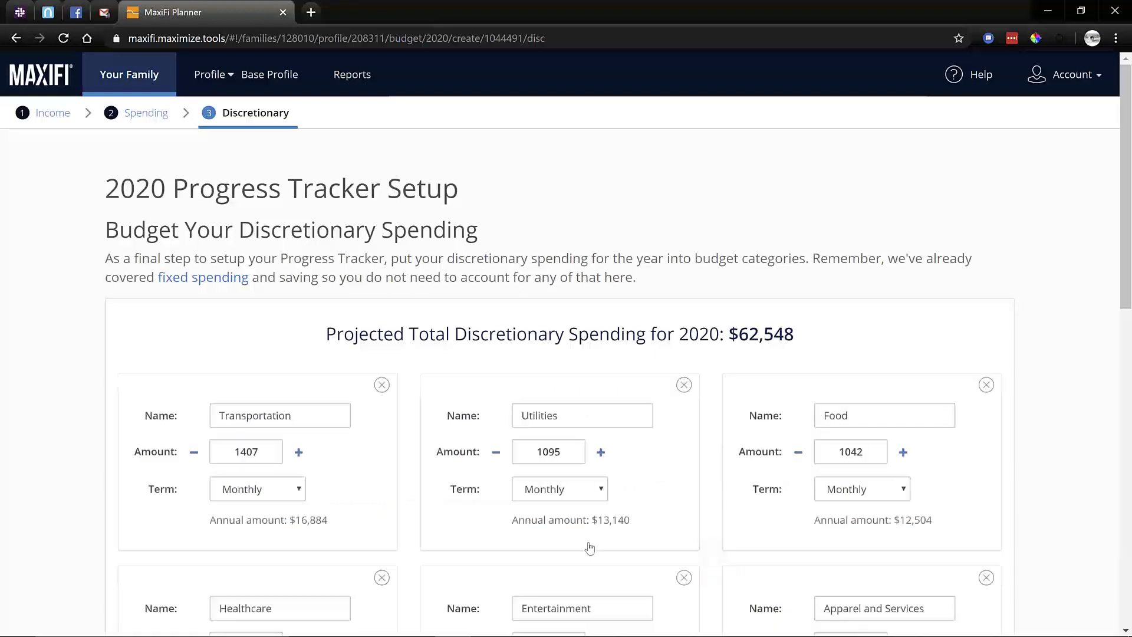
Step: Review the suggested discretionary spending categories, clear all of them and confirm the clearing
{"action": "scroll", "coordinate": [590, 547], "scroll_direction": "down", "scroll_amount": 2}
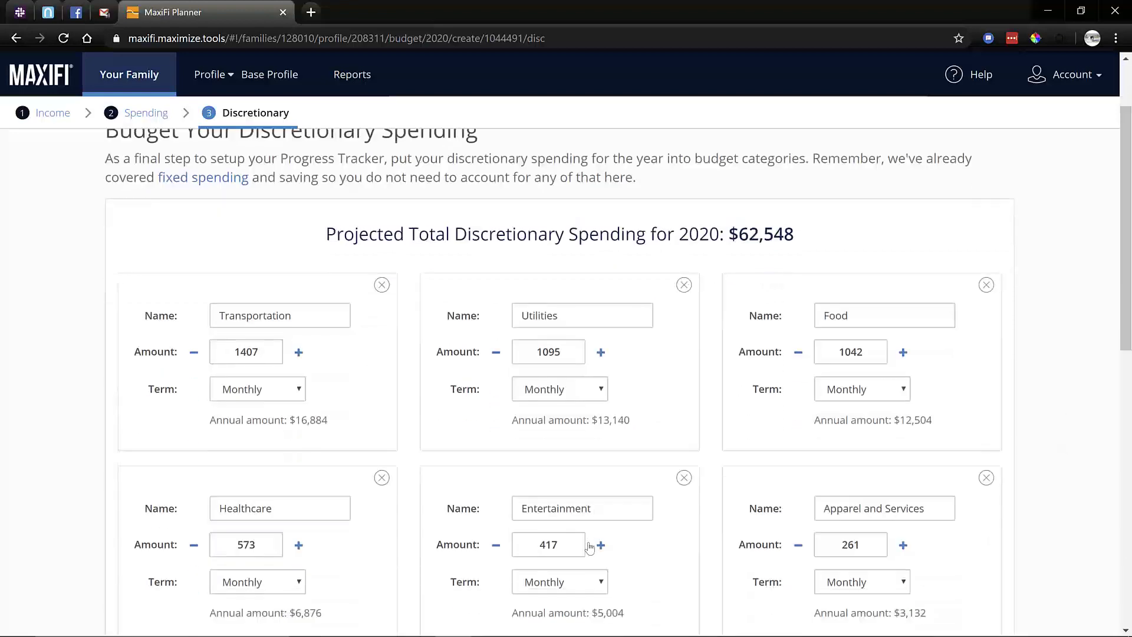
{"action": "scroll", "coordinate": [589, 547], "scroll_direction": "down", "scroll_amount": 1}
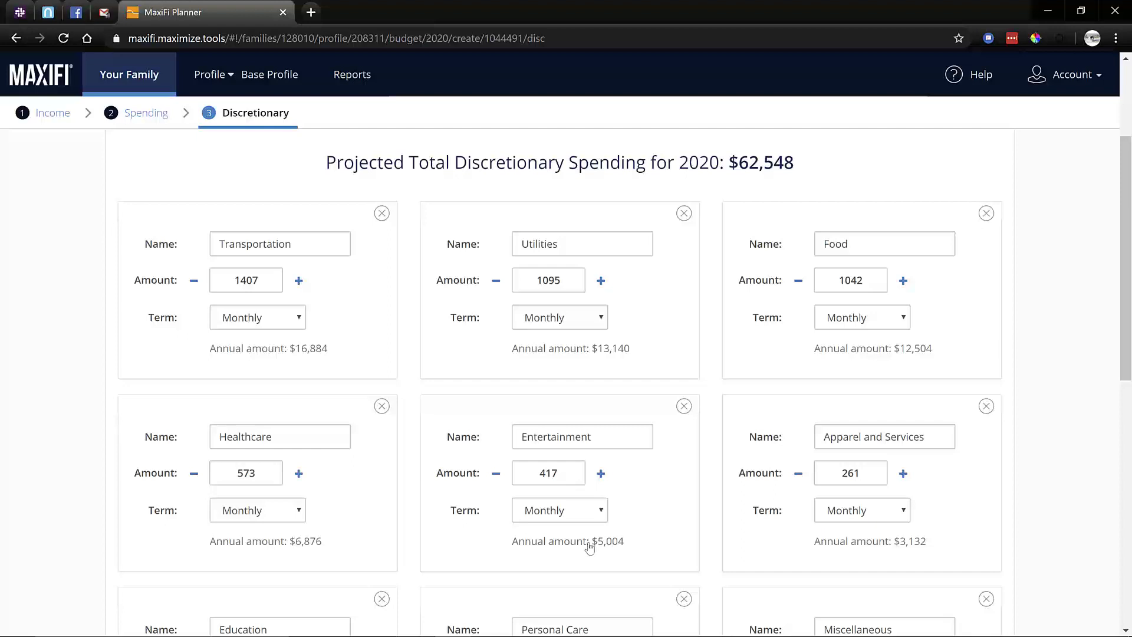
{"action": "scroll", "coordinate": [589, 547], "scroll_direction": "down", "scroll_amount": 1}
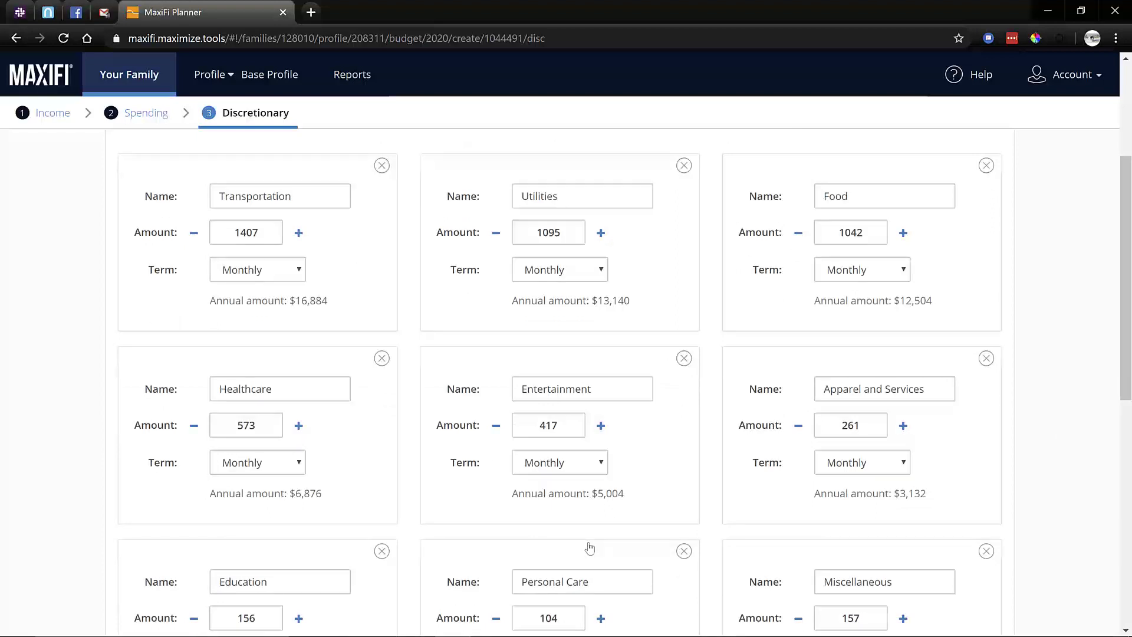
{"action": "scroll", "coordinate": [590, 547], "scroll_direction": "down", "scroll_amount": 3}
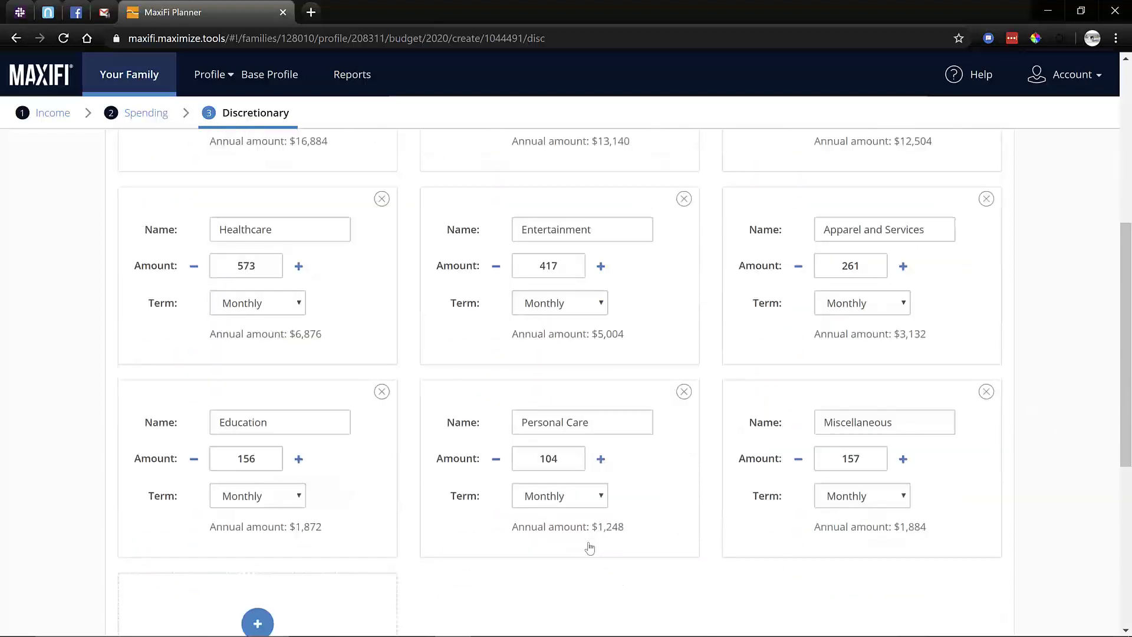
{"action": "scroll", "coordinate": [590, 548], "scroll_direction": "down", "scroll_amount": 3}
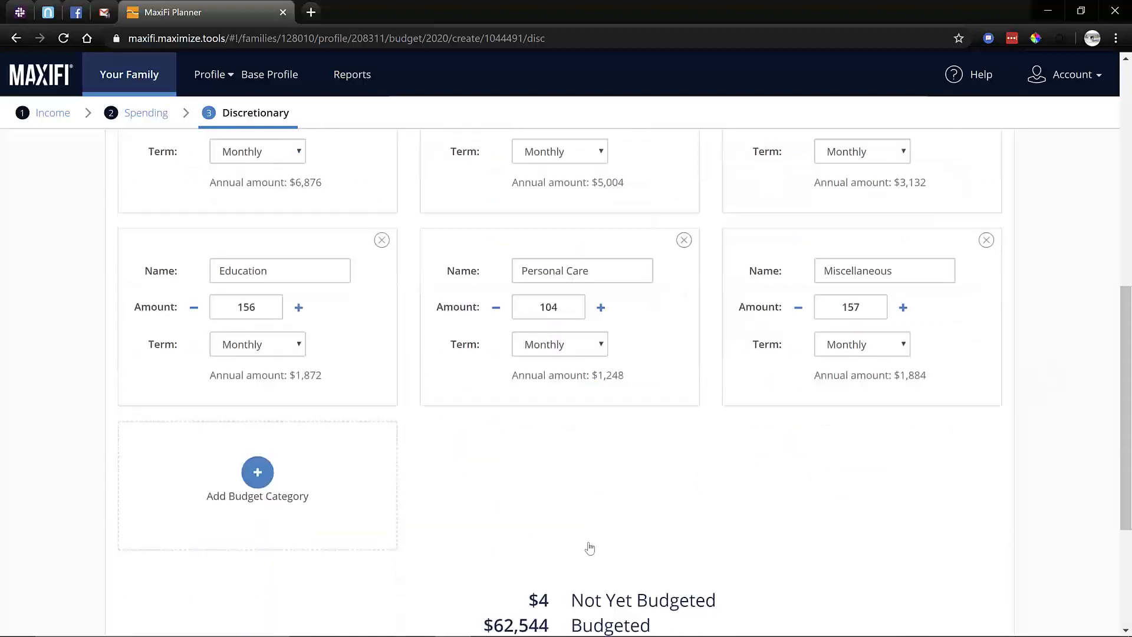
{"action": "scroll", "coordinate": [590, 548], "scroll_direction": "down", "scroll_amount": 3}
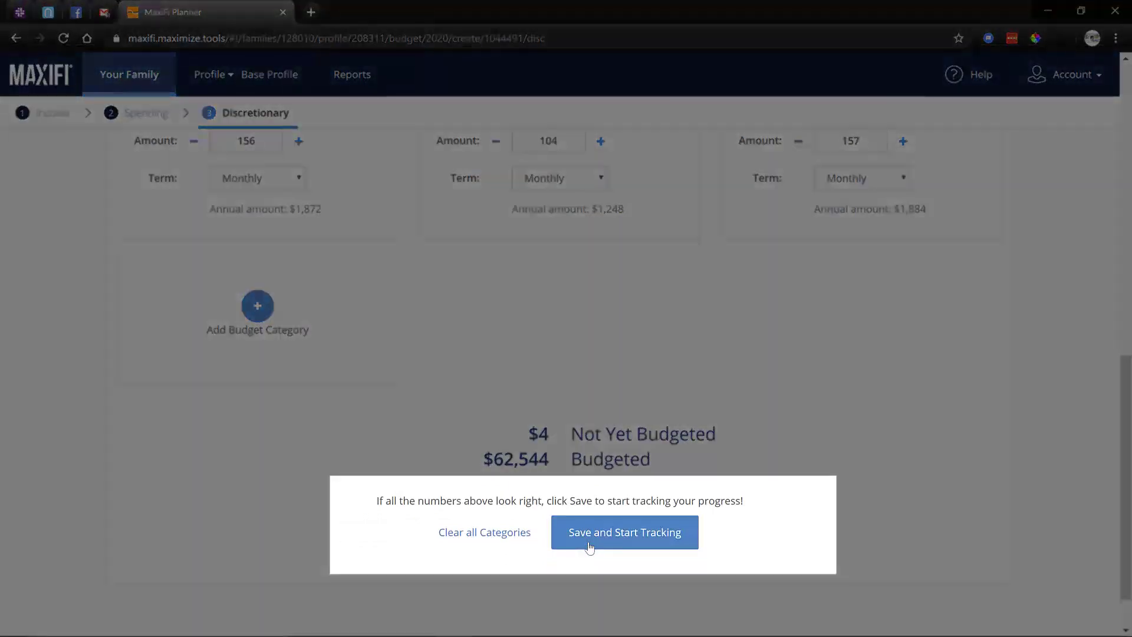
{"action": "left_click", "coordinate": [590, 547]}
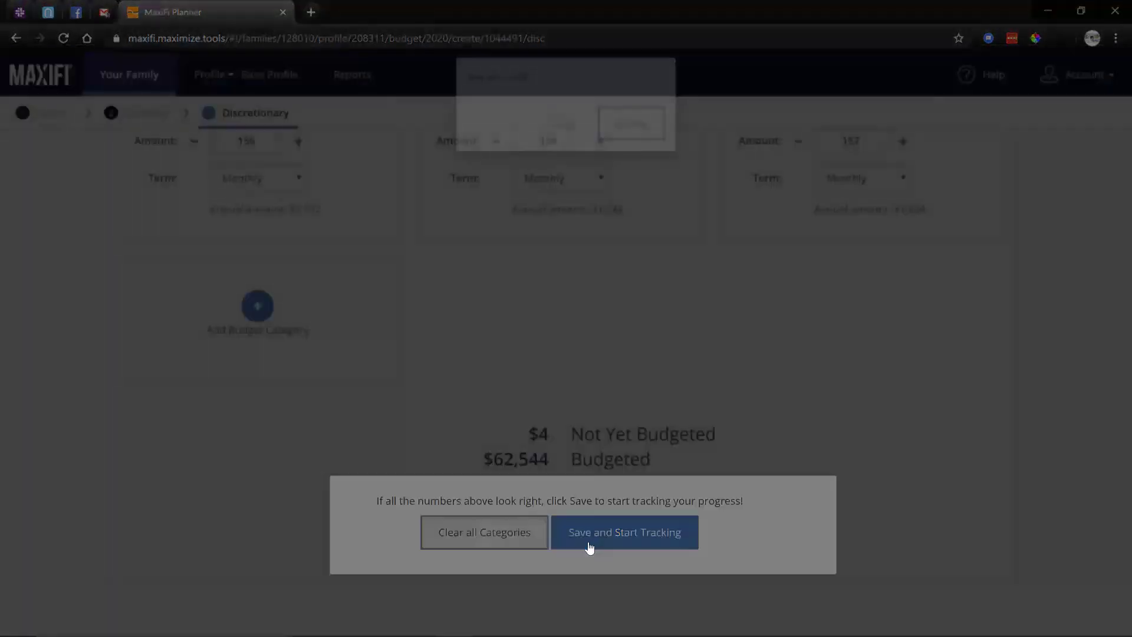
{"action": "key", "text": "Return"}
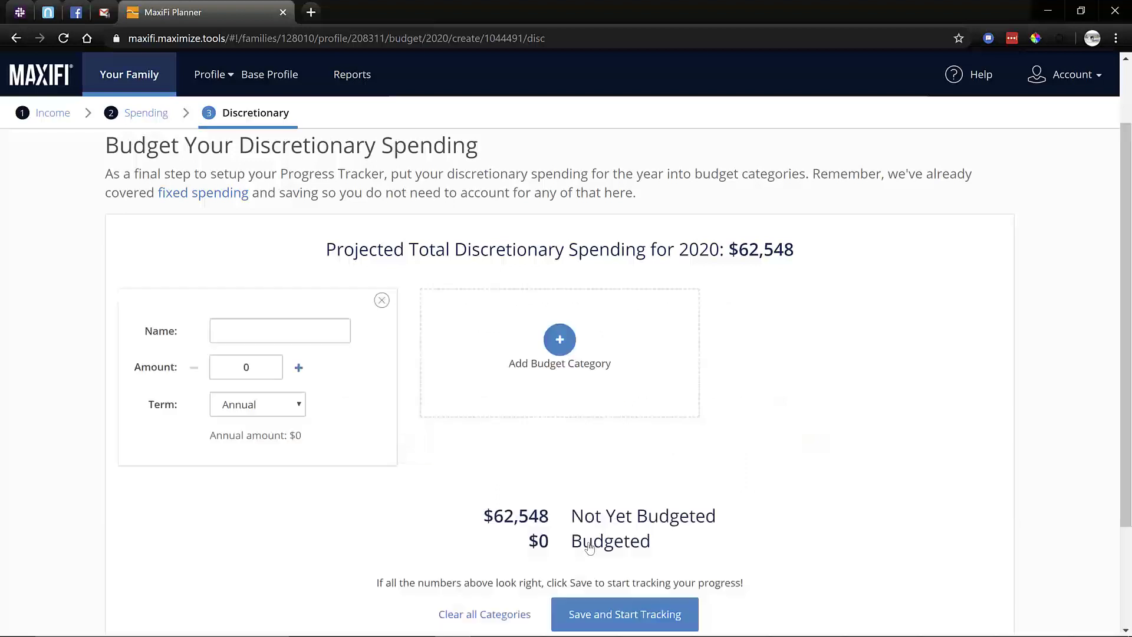
Step: Fill in the blank budget category with the name Credit Card, a Monthly term and an amount of 3500
{"action": "left_click", "coordinate": [290, 323]}
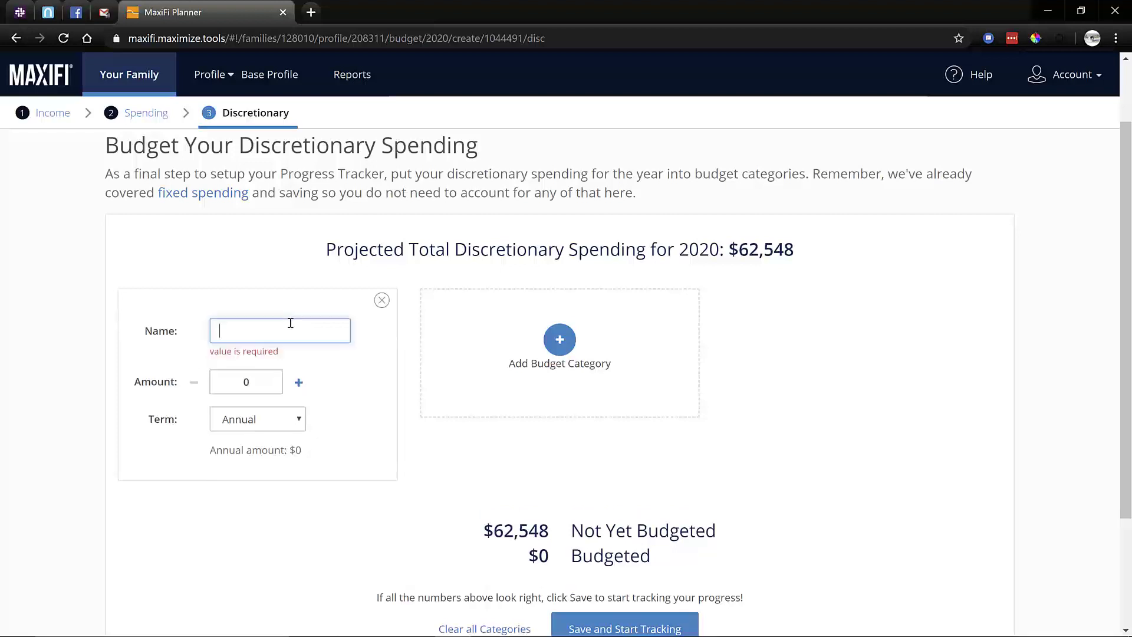
{"action": "type", "text": "Credi"}
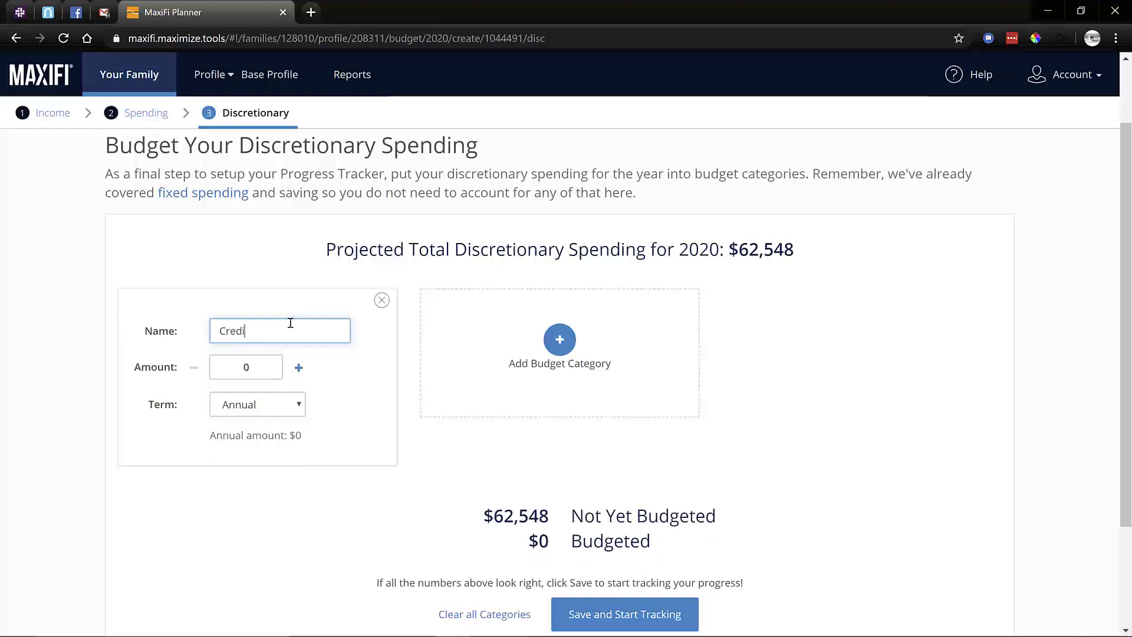
{"action": "type", "text": "t Card"}
{"action": "key", "text": "Tab"}
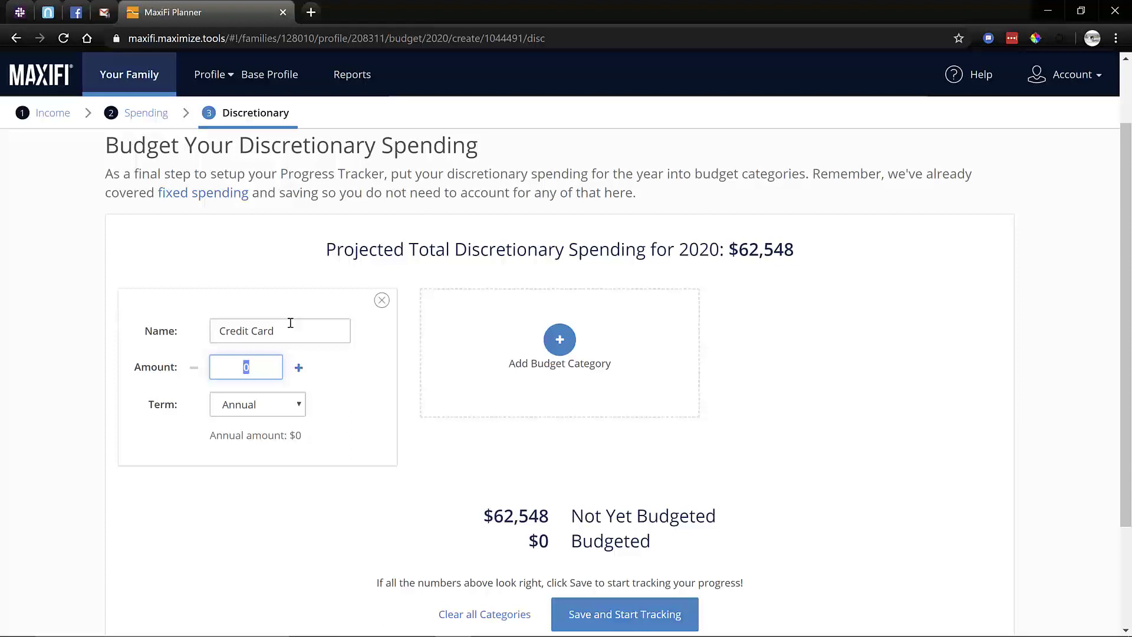
{"action": "key", "text": "Tab"}
{"action": "key", "text": "space"}
{"action": "key", "text": "Down"}
{"action": "key", "text": "Down"}
{"action": "key", "text": "Down"}
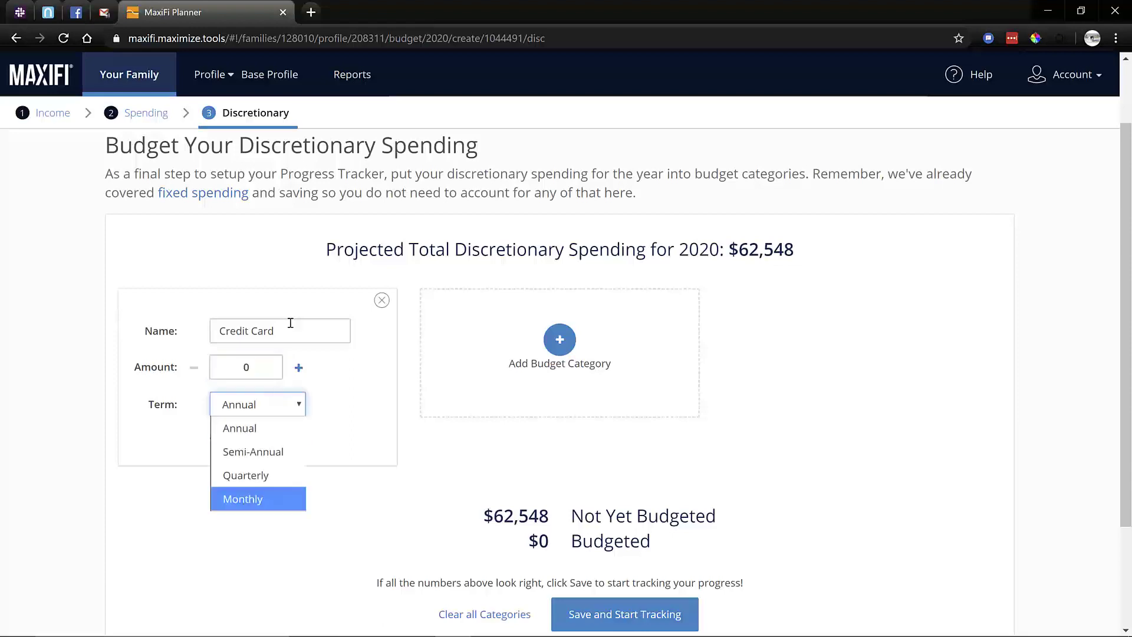
{"action": "key", "text": "Return"}
{"action": "key", "text": "shift+Tab"}
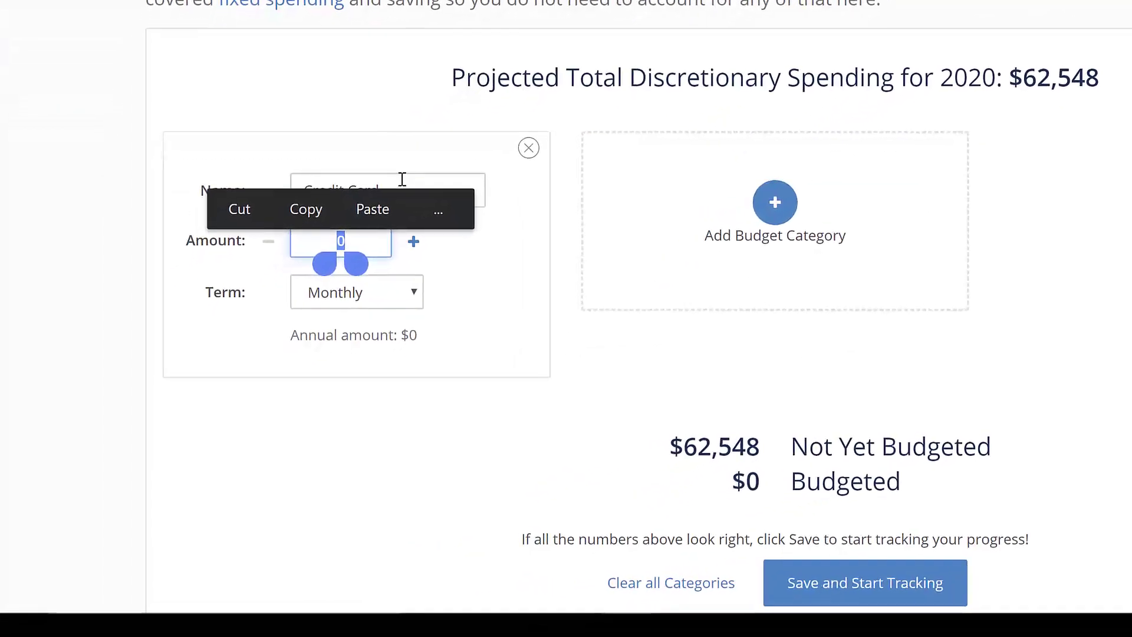
{"action": "type", "text": "3500"}
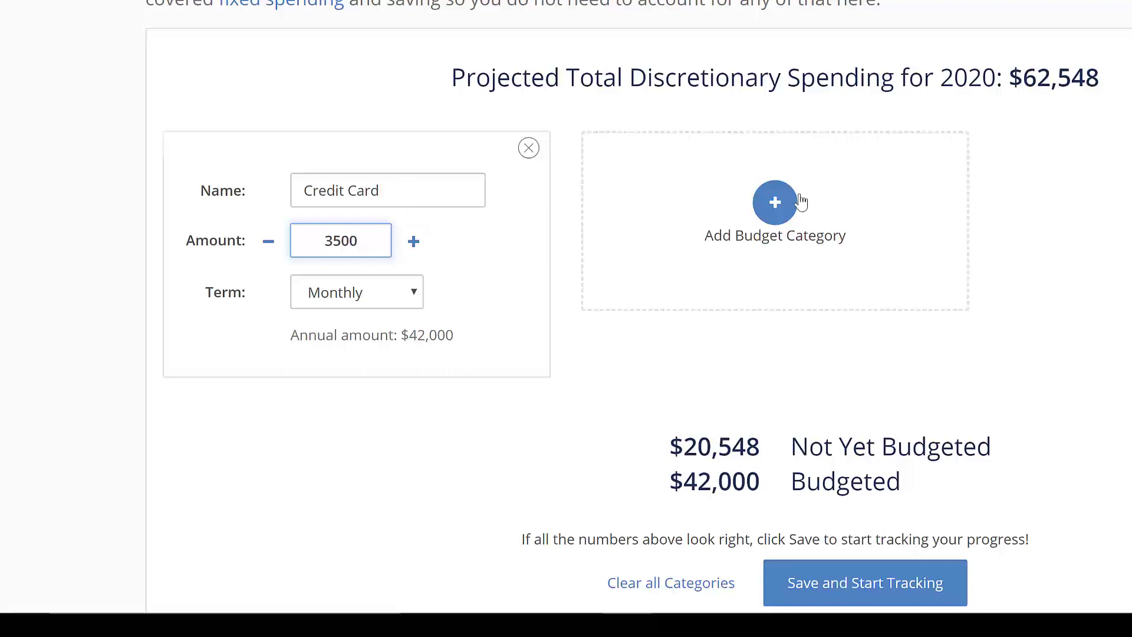
Step: Add a budget category named Not Credit Card with an annual amount of 15000, and save the budget to start tracking
{"action": "left_click", "coordinate": [780, 204]}
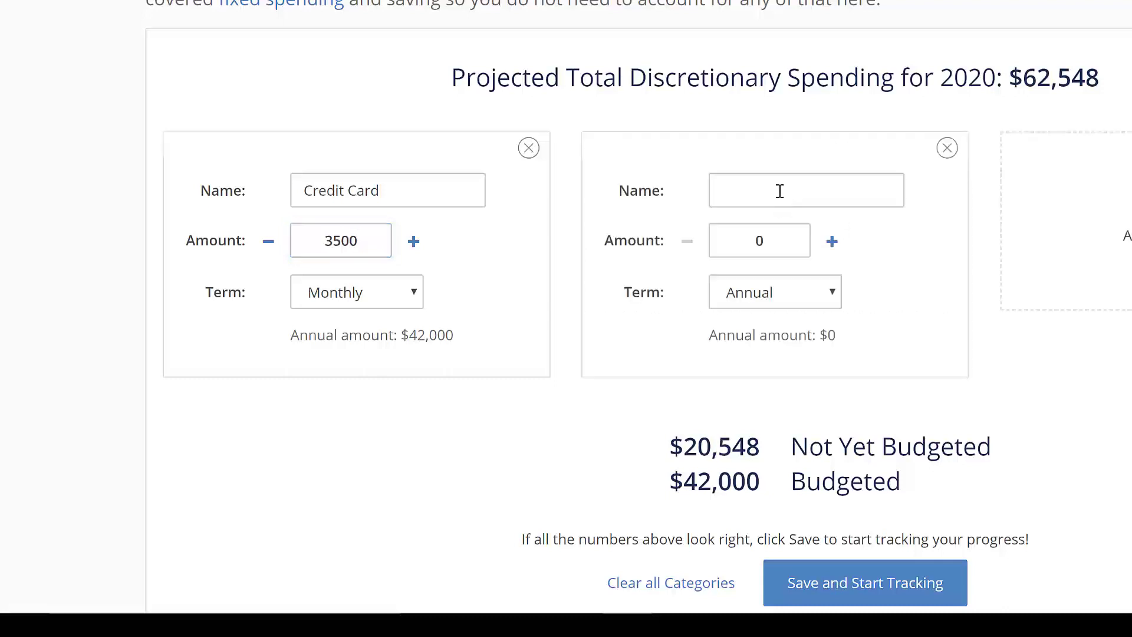
{"action": "left_click", "coordinate": [779, 191]}
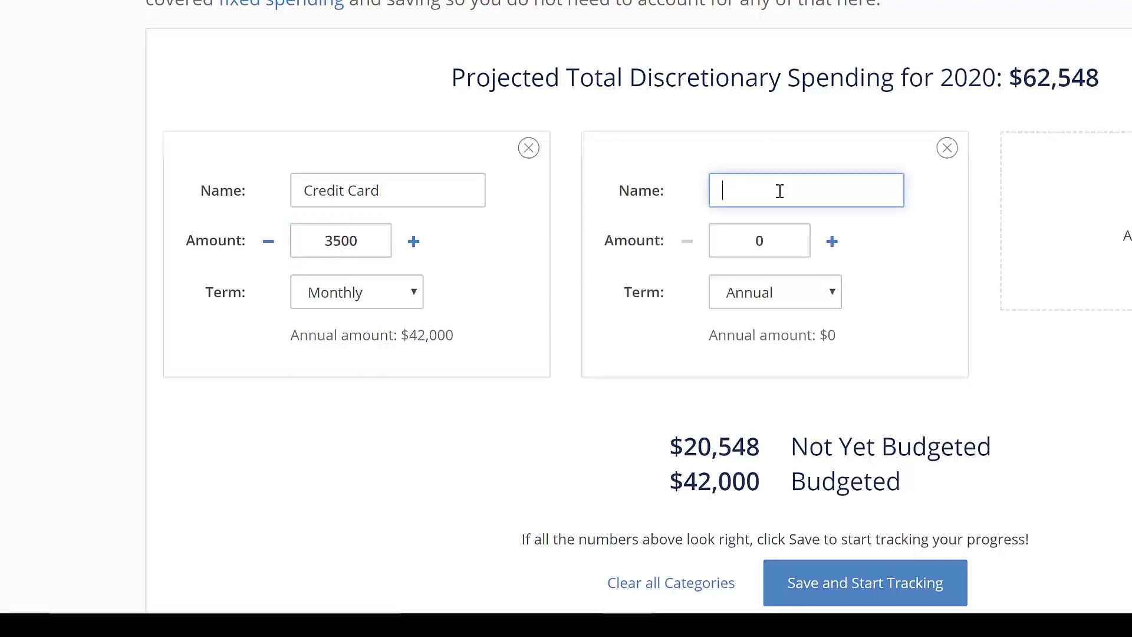
{"action": "type", "text": "Not Credit Card"}
{"action": "key", "text": "Tab"}
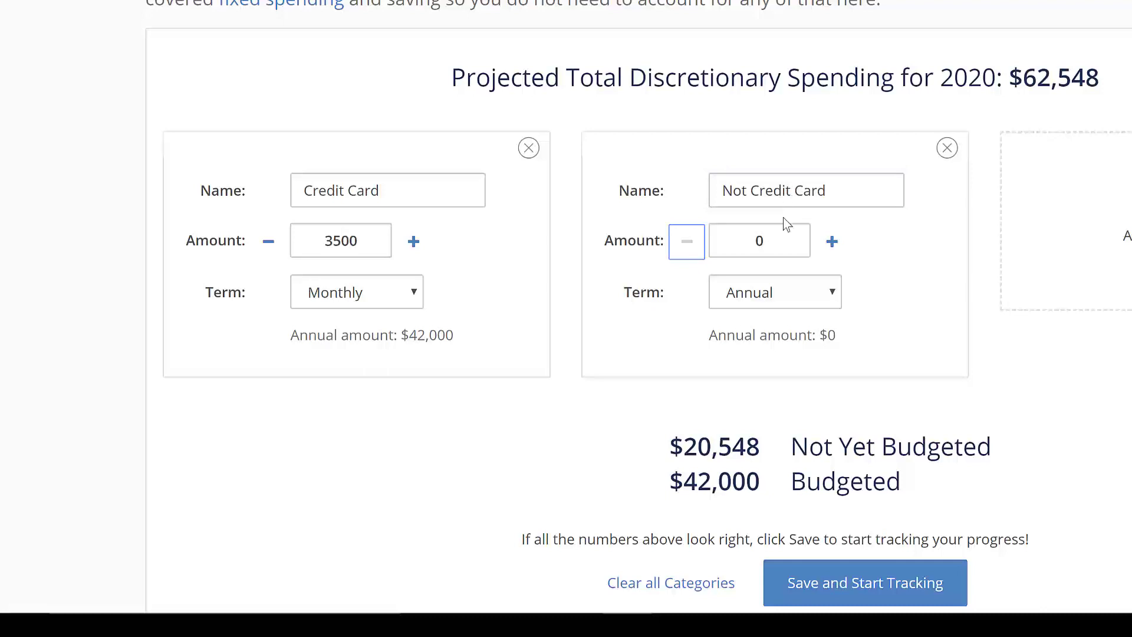
{"action": "left_click", "coordinate": [769, 232]}
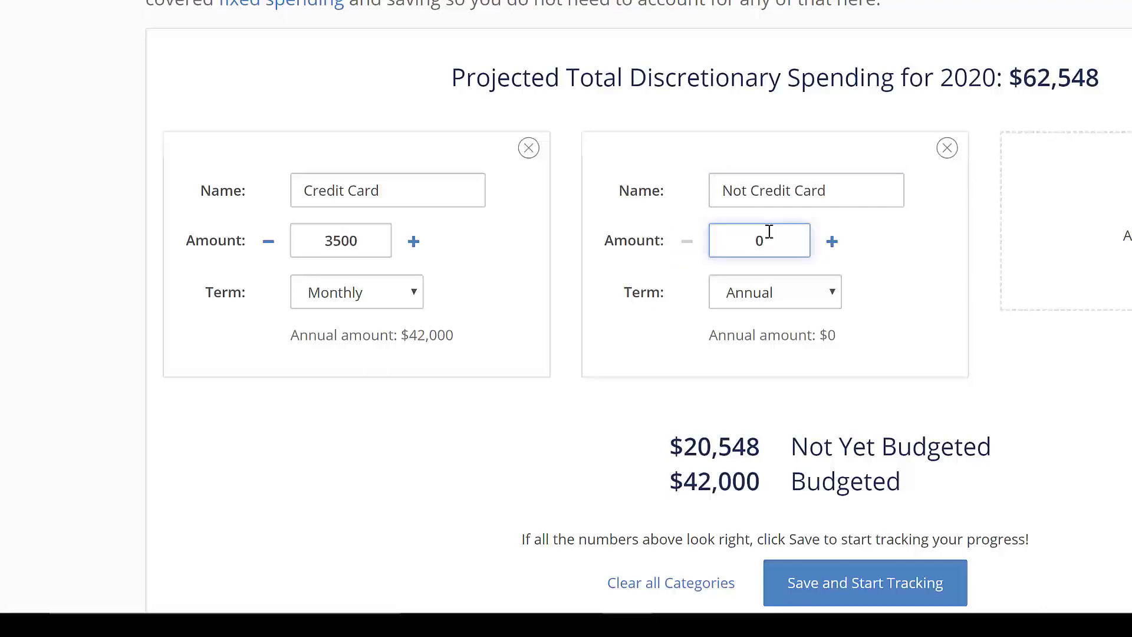
{"action": "key", "text": "BackSpace"}
{"action": "type", "text": "15"}
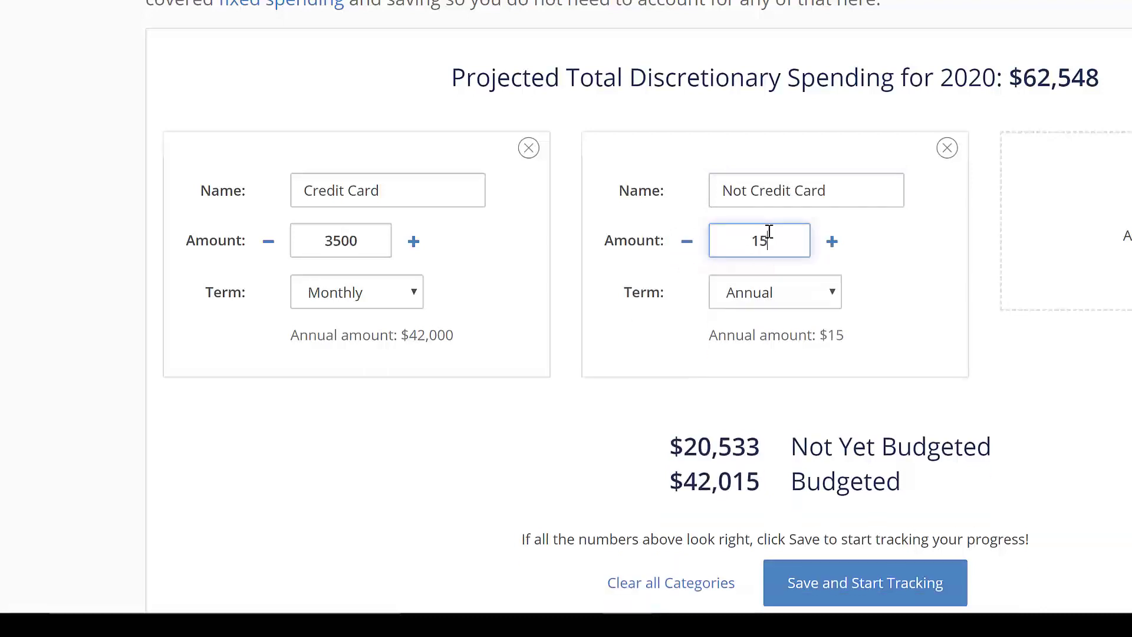
{"action": "type", "text": "000"}
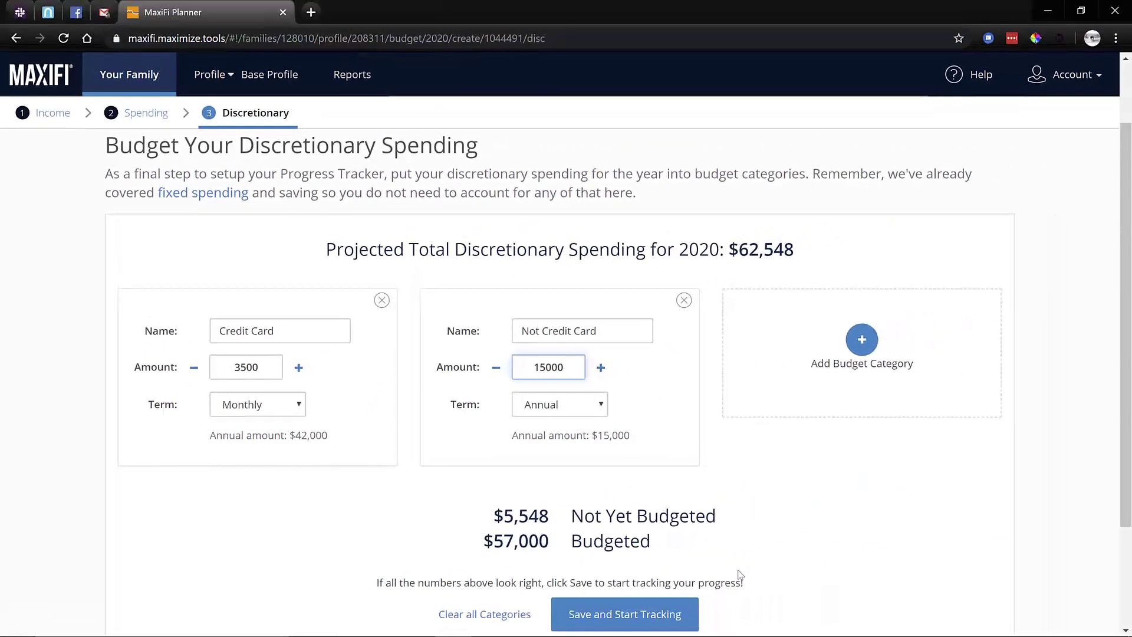
{"action": "left_click", "coordinate": [625, 614]}
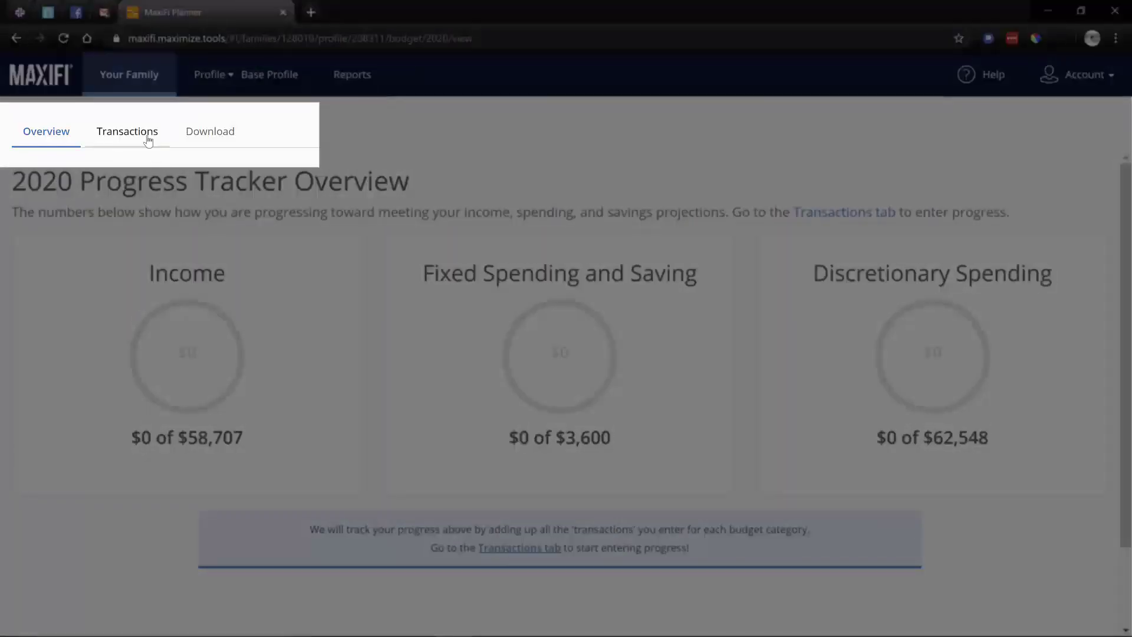
Step: Save the suggested year-to-date amounts of all categories as initial transactions and return to the progress overview
{"action": "left_click", "coordinate": [148, 141]}
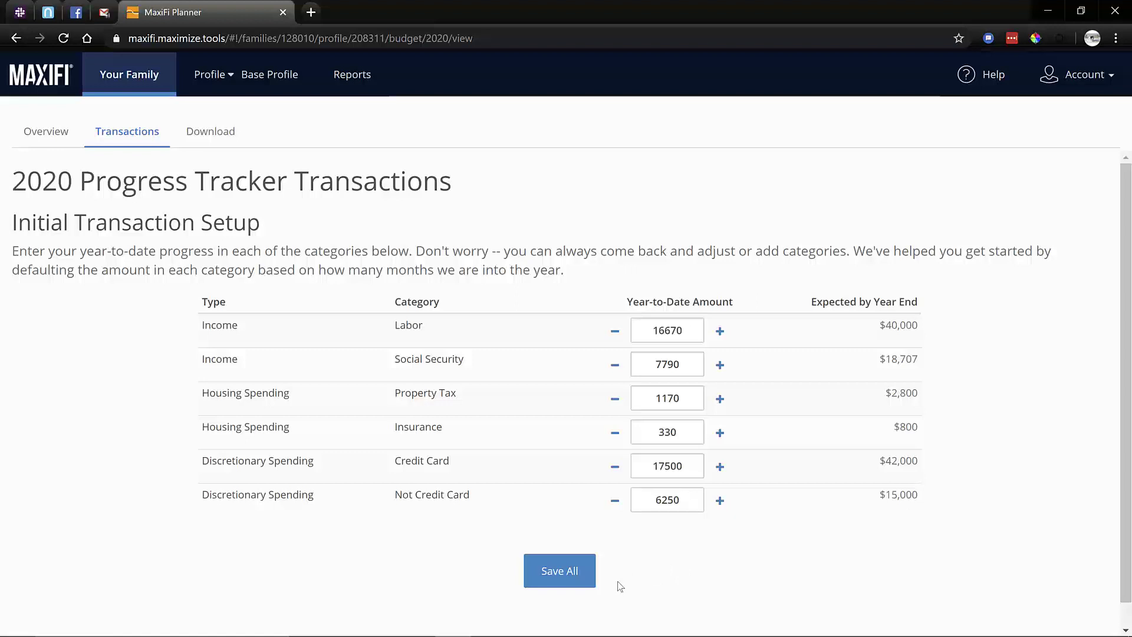
{"action": "left_click", "coordinate": [586, 577]}
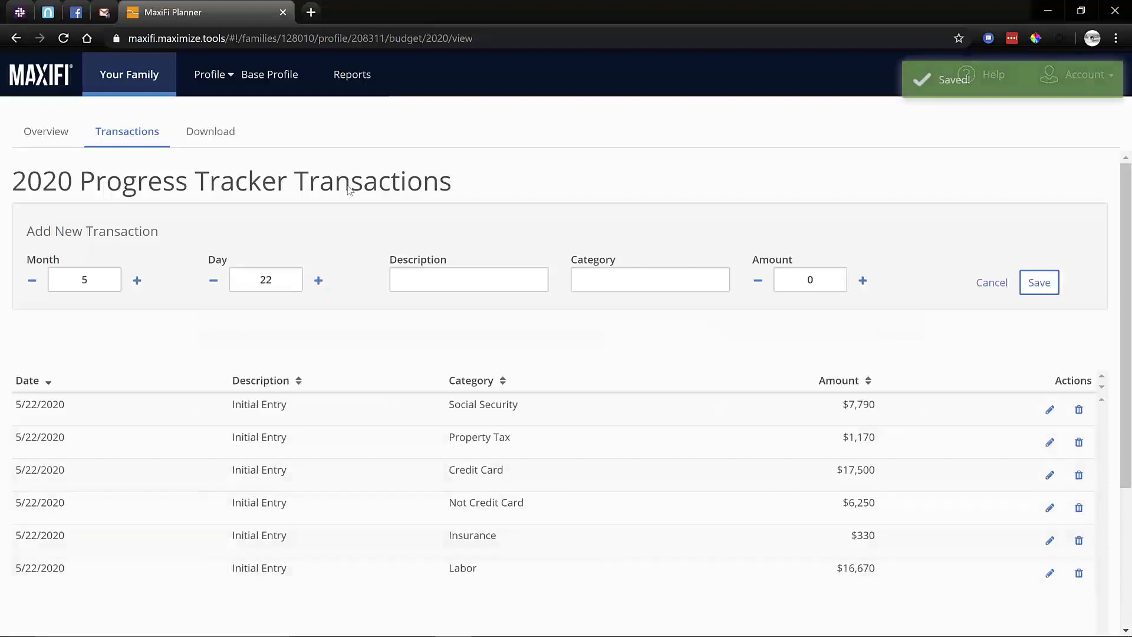
{"action": "left_click", "coordinate": [35, 130]}
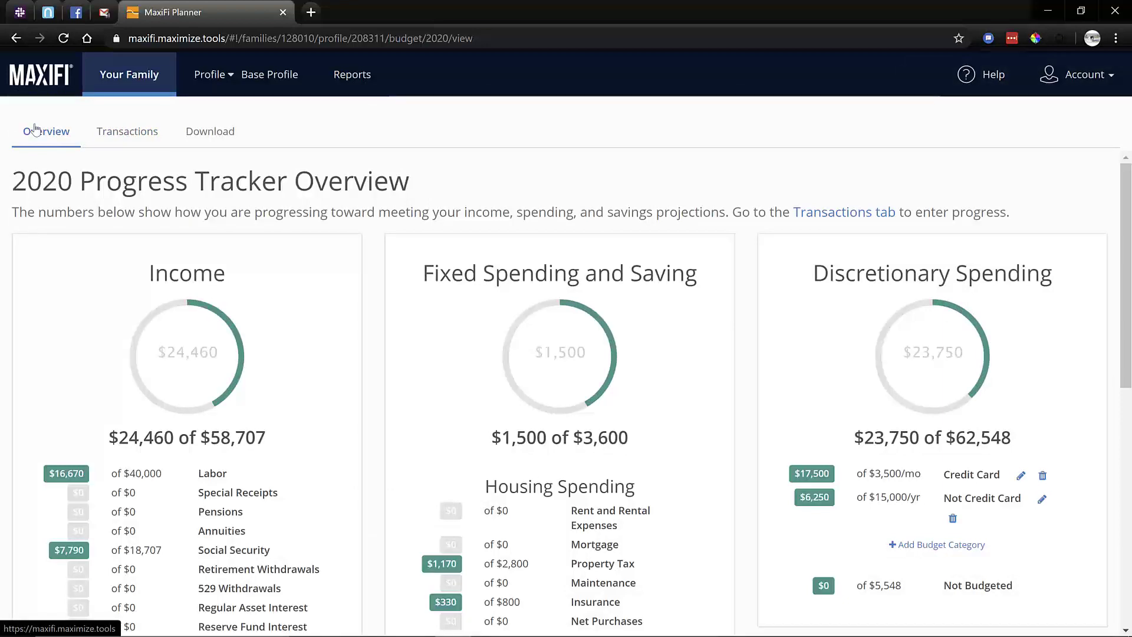
Step: Review the year-to-date progress for income, housing spending, other spending and saving on the overview
{"action": "scroll", "coordinate": [35, 130], "scroll_direction": "down", "scroll_amount": 2}
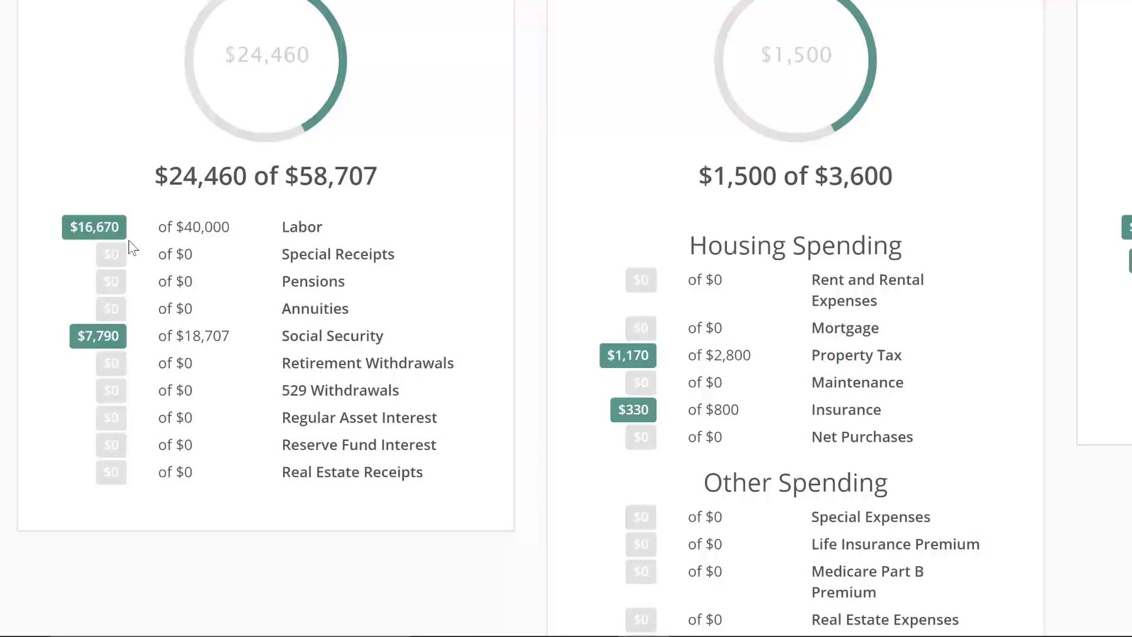
{"action": "scroll", "coordinate": [129, 239], "scroll_direction": "up", "scroll_amount": 1}
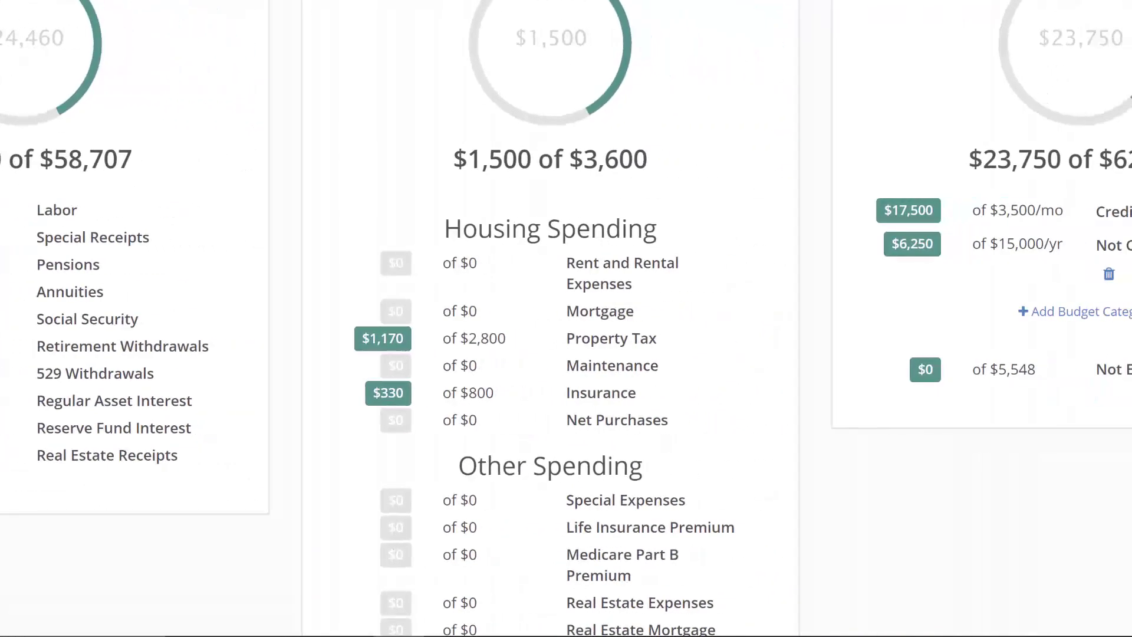
{"action": "scroll", "coordinate": [550, 318], "scroll_direction": "down", "scroll_amount": 1}
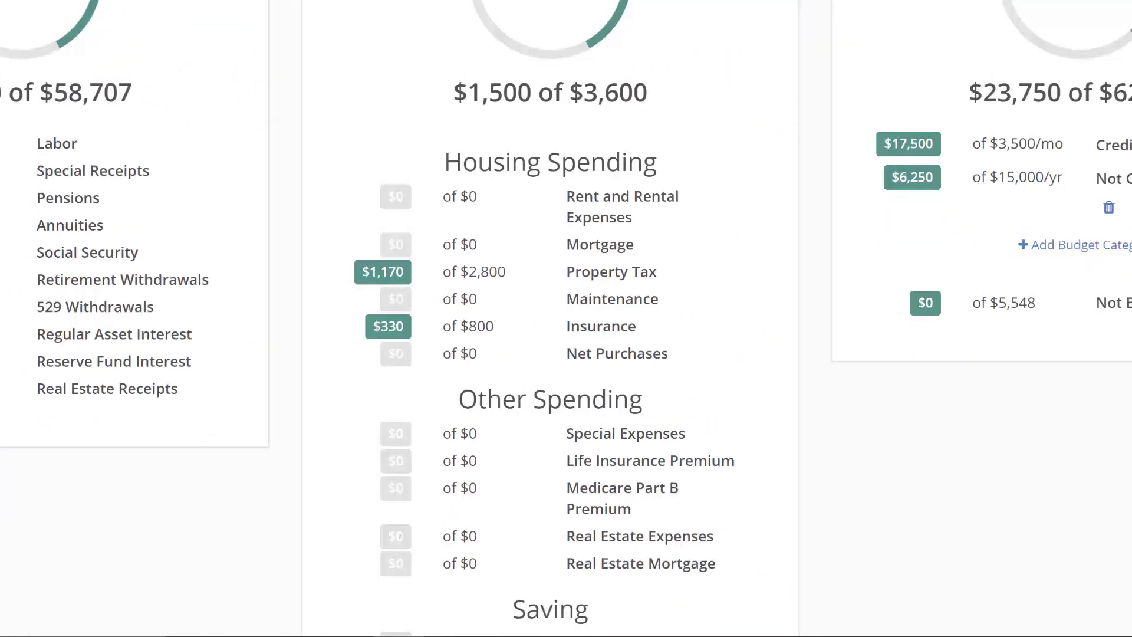
{"action": "scroll", "coordinate": [566, 319], "scroll_direction": "down", "scroll_amount": 3}
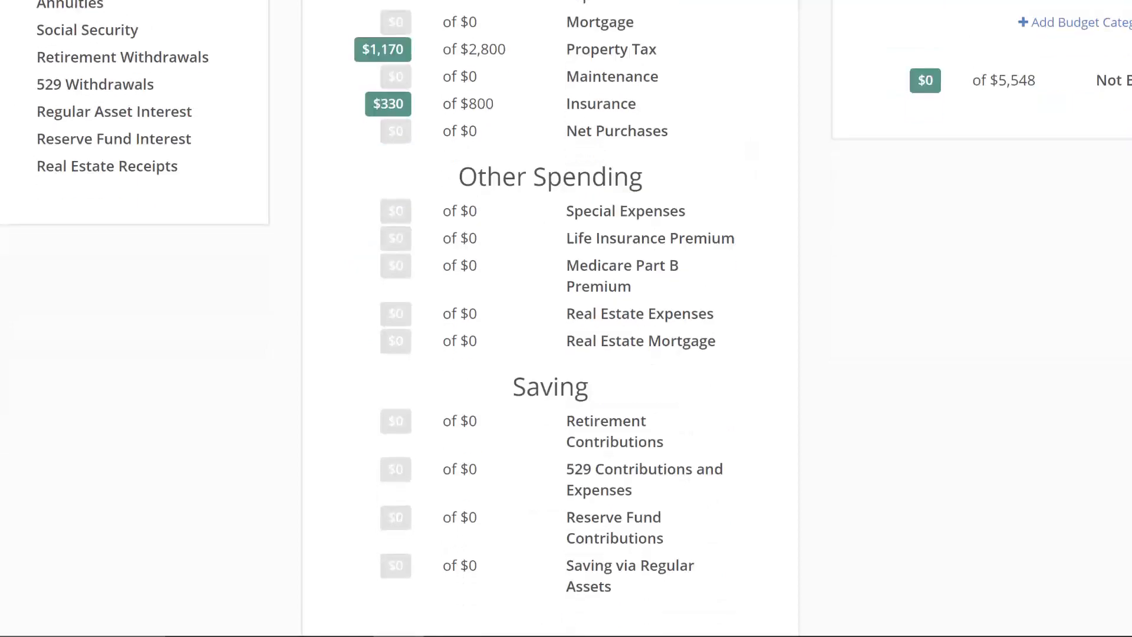
{"action": "scroll", "coordinate": [566, 318], "scroll_direction": "up", "scroll_amount": 4}
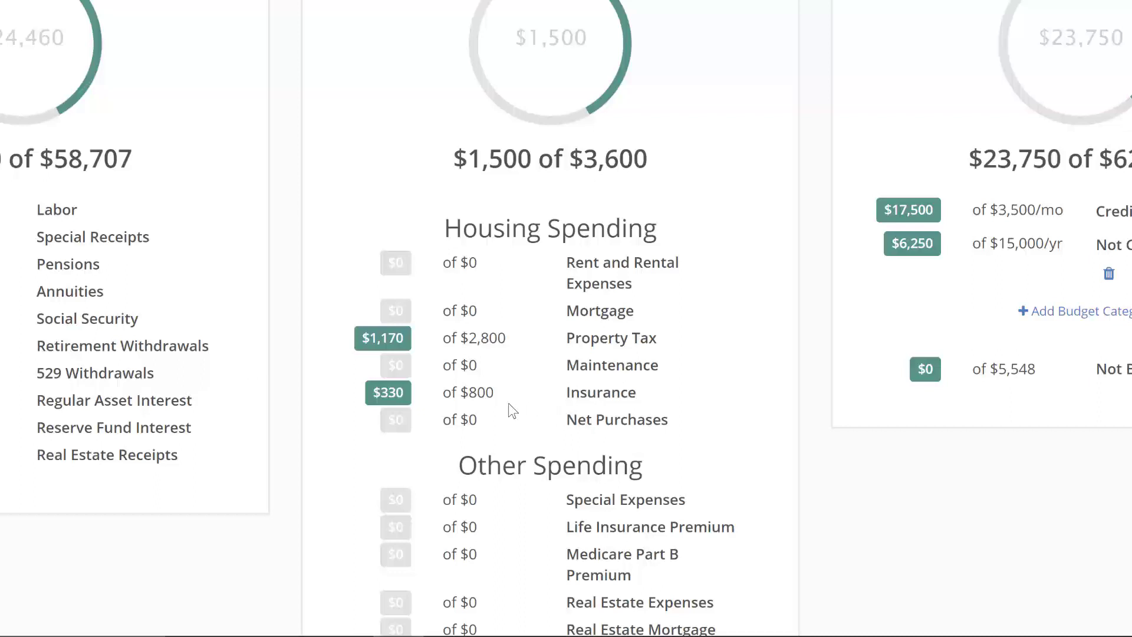
{"action": "scroll", "coordinate": [509, 402], "scroll_direction": "down", "scroll_amount": 1}
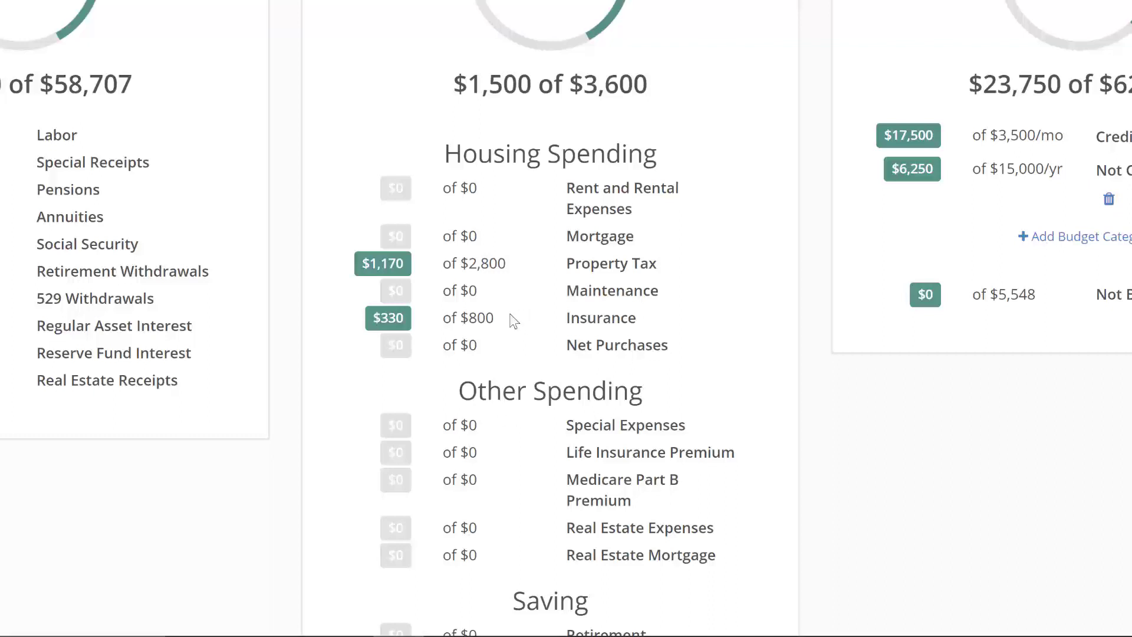
Step: Open the Insurance category's initial entry for editing and change its description to "Paid in full in March"
{"action": "left_click", "coordinate": [388, 319]}
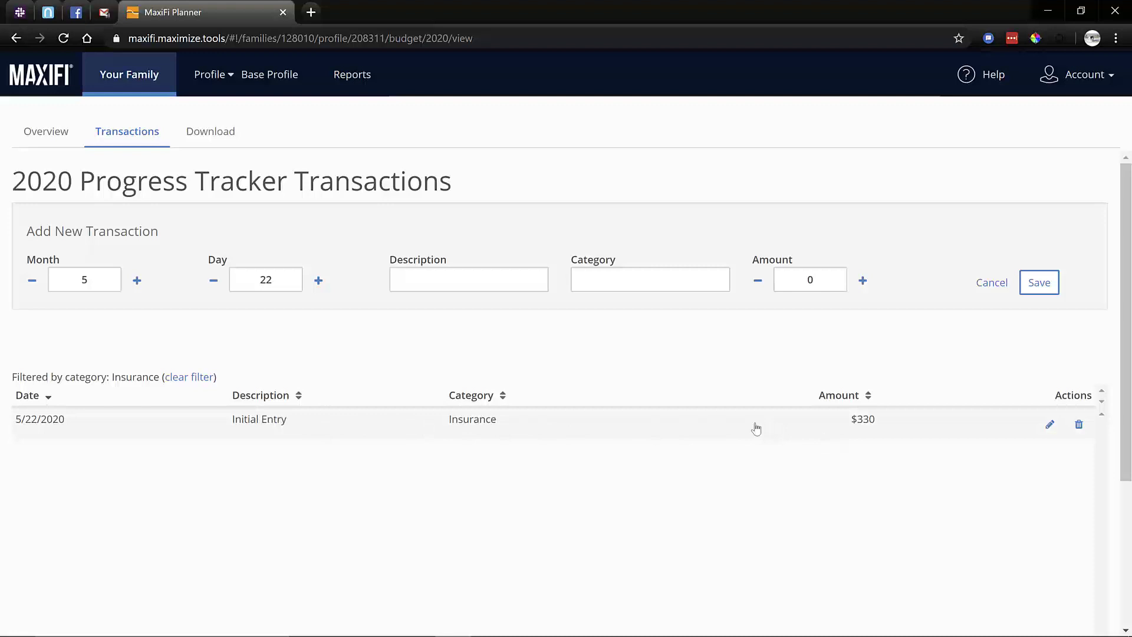
{"action": "left_click", "coordinate": [803, 429]}
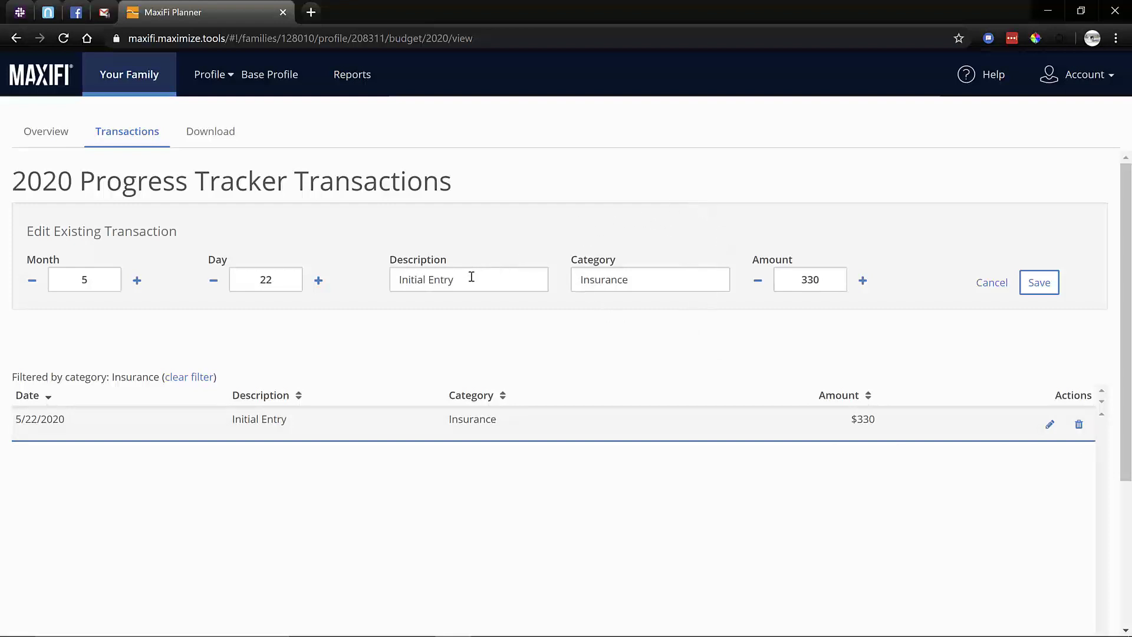
{"action": "left_click_drag", "start_coordinate": [471, 276], "coordinate": [345, 278]}
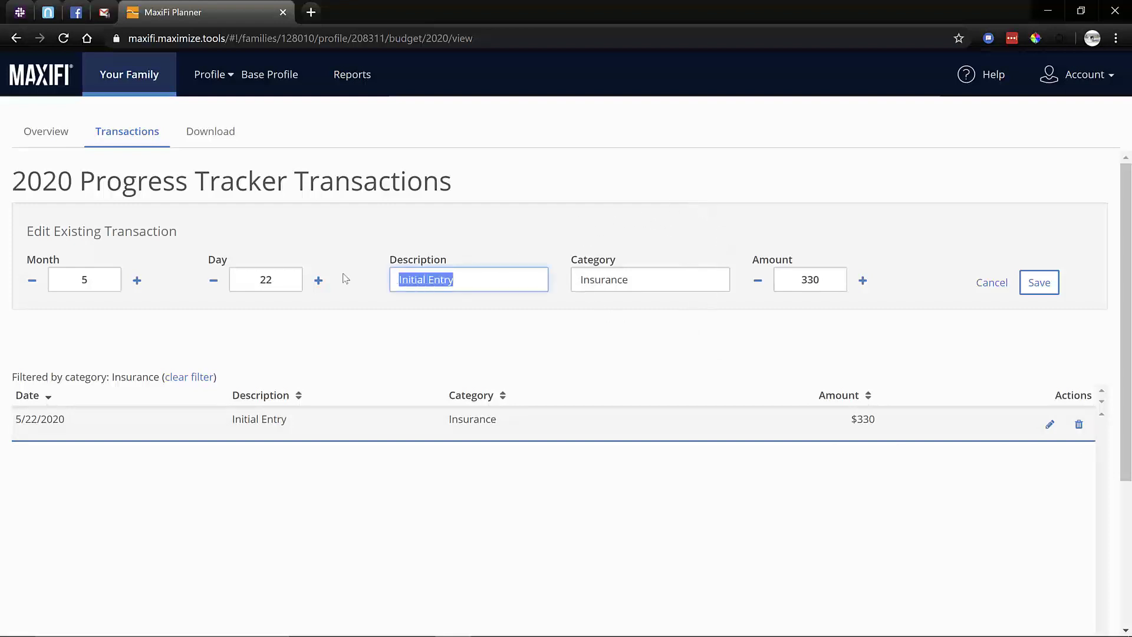
{"action": "type", "text": "Paid in "}
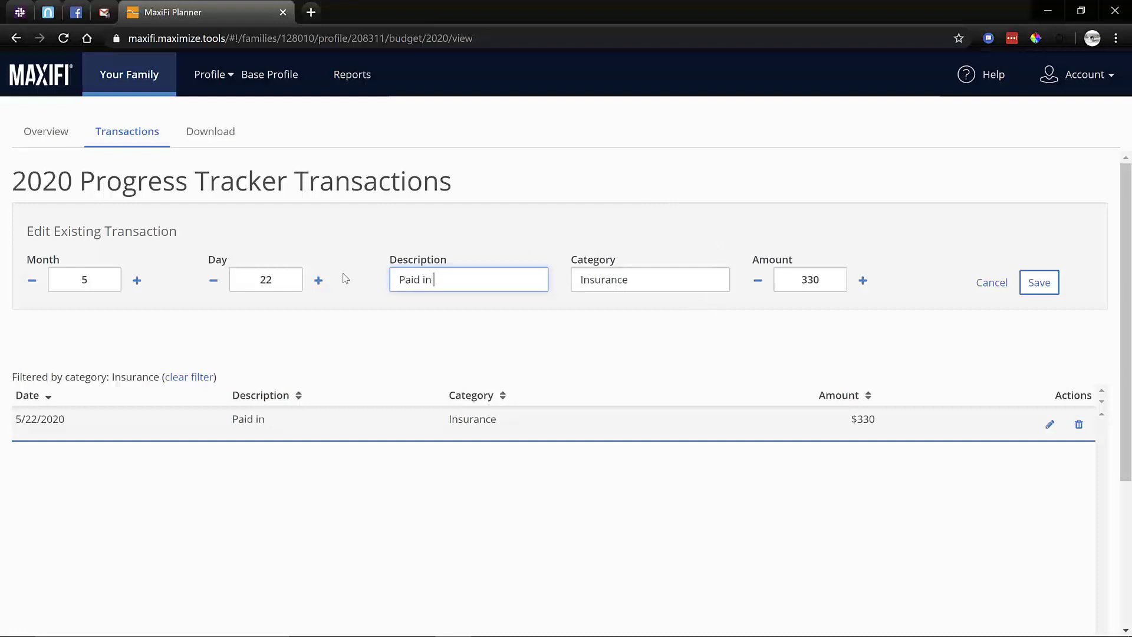
{"action": "type", "text": "full in March"}
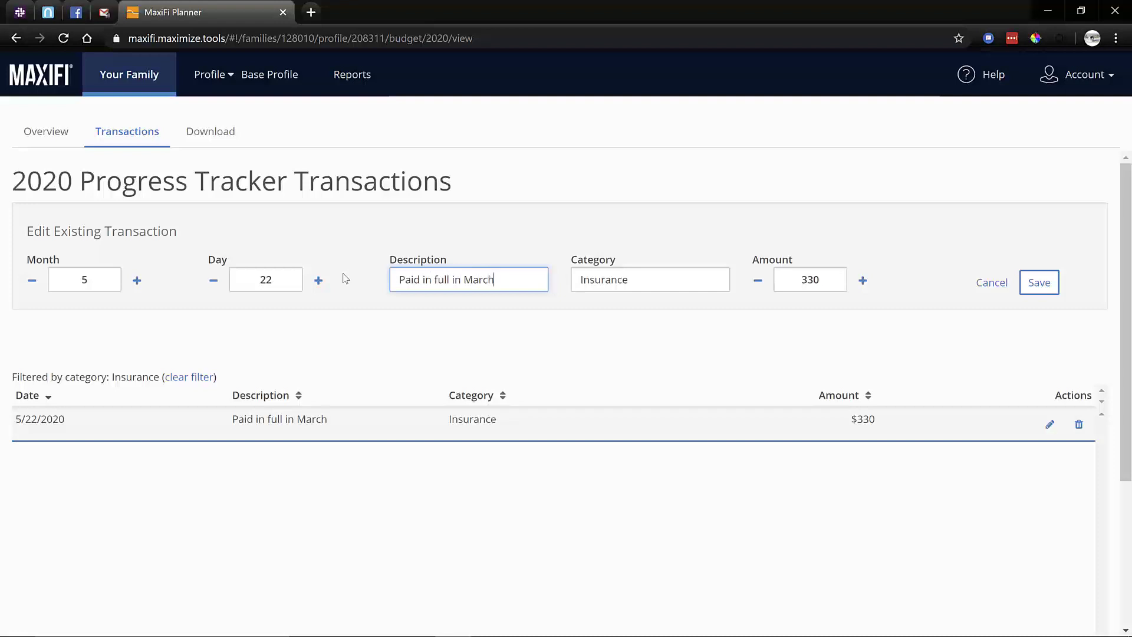
Step: Set the insurance transaction's amount to 800, save it and return to the overview
{"action": "left_click", "coordinate": [818, 288]}
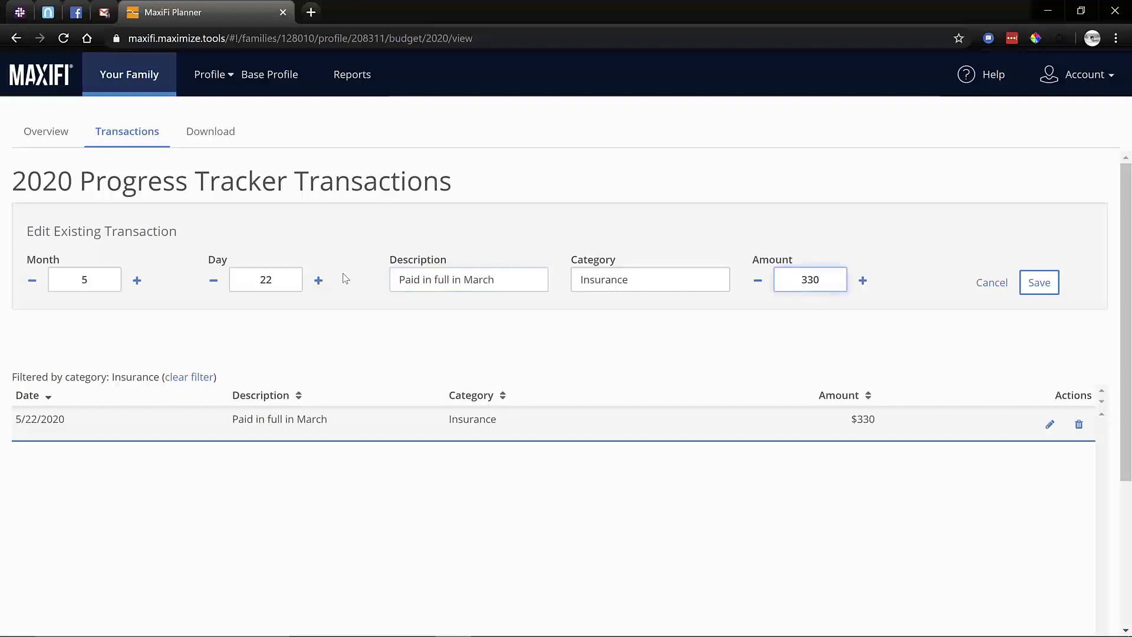
{"action": "key", "text": "BackSpace"}
{"action": "key", "text": "BackSpace"}
{"action": "key", "text": "BackSpace"}
{"action": "type", "text": "800"}
{"action": "key", "text": "Return"}
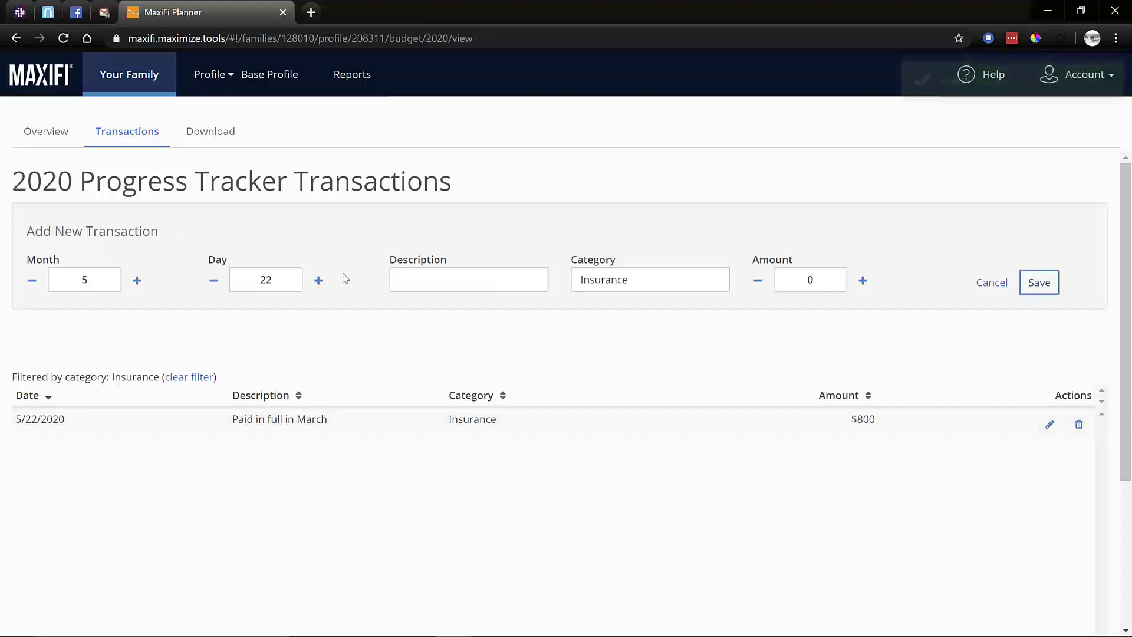
{"action": "left_click", "coordinate": [46, 131]}
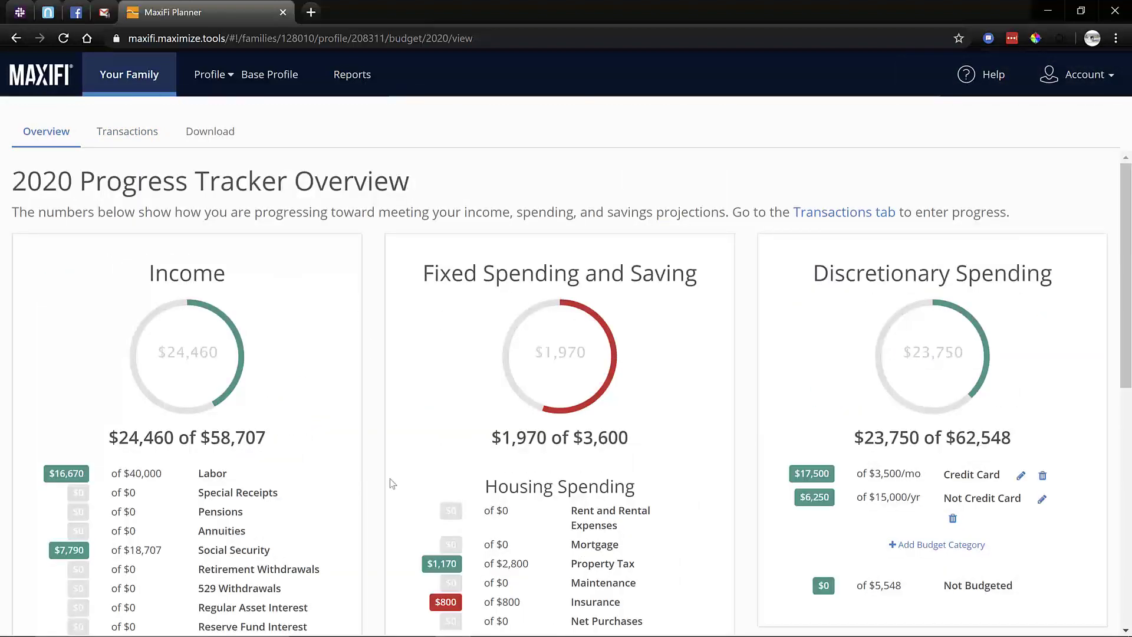
Step: Open the Property Tax category's initial entry for editing and change its description to "Spring Payment"
{"action": "scroll", "coordinate": [391, 484], "scroll_direction": "down", "scroll_amount": 2}
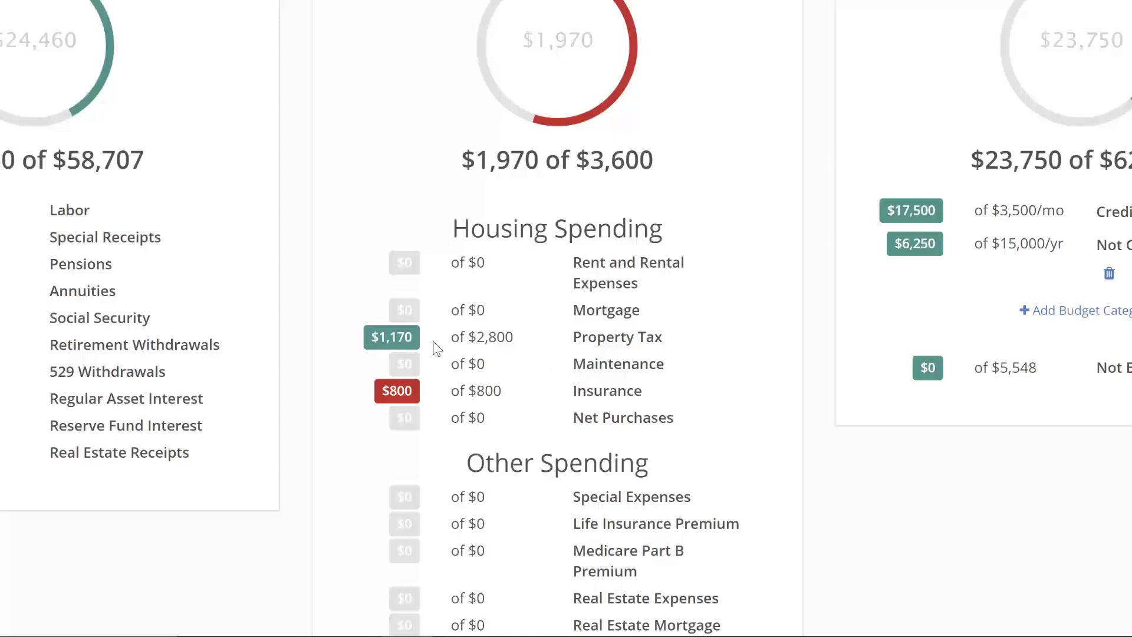
{"action": "left_click", "coordinate": [401, 337]}
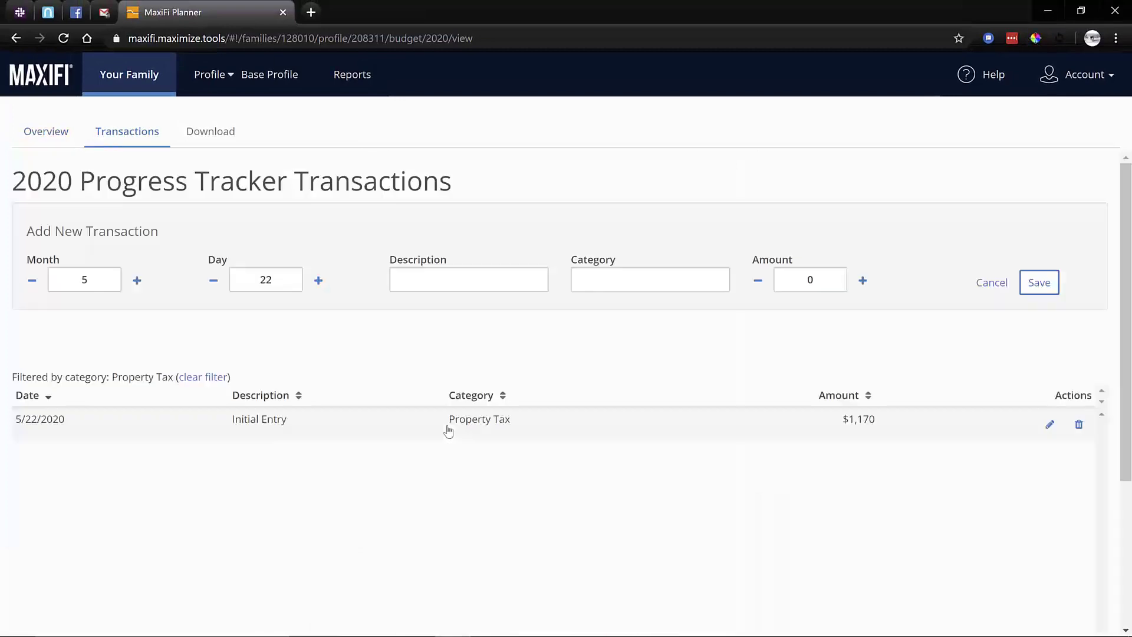
{"action": "left_click", "coordinate": [642, 427]}
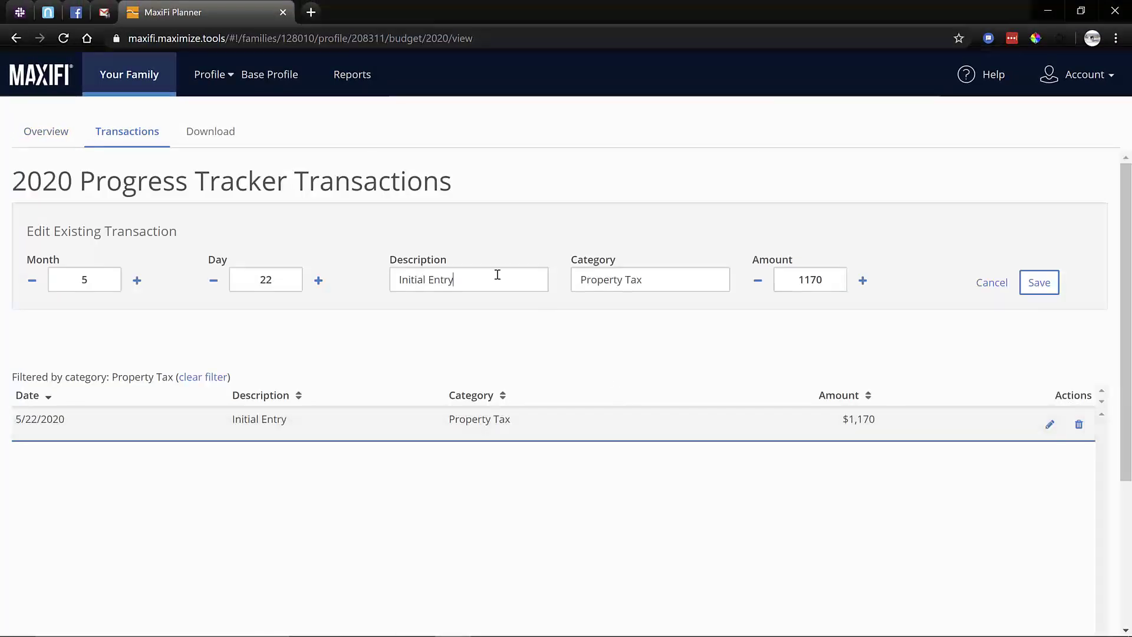
{"action": "key", "text": "BackSpace"}
{"action": "key", "text": "BackSpace"}
{"action": "key", "text": "BackSpace"}
{"action": "key", "text": "BackSpace"}
{"action": "key", "text": "BackSpace"}
{"action": "key", "text": "BackSpace"}
{"action": "key", "text": "BackSpace"}
{"action": "key", "text": "BackSpace"}
{"action": "key", "text": "BackSpace"}
{"action": "key", "text": "BackSpace"}
{"action": "key", "text": "BackSpace"}
{"action": "key", "text": "BackSpace"}
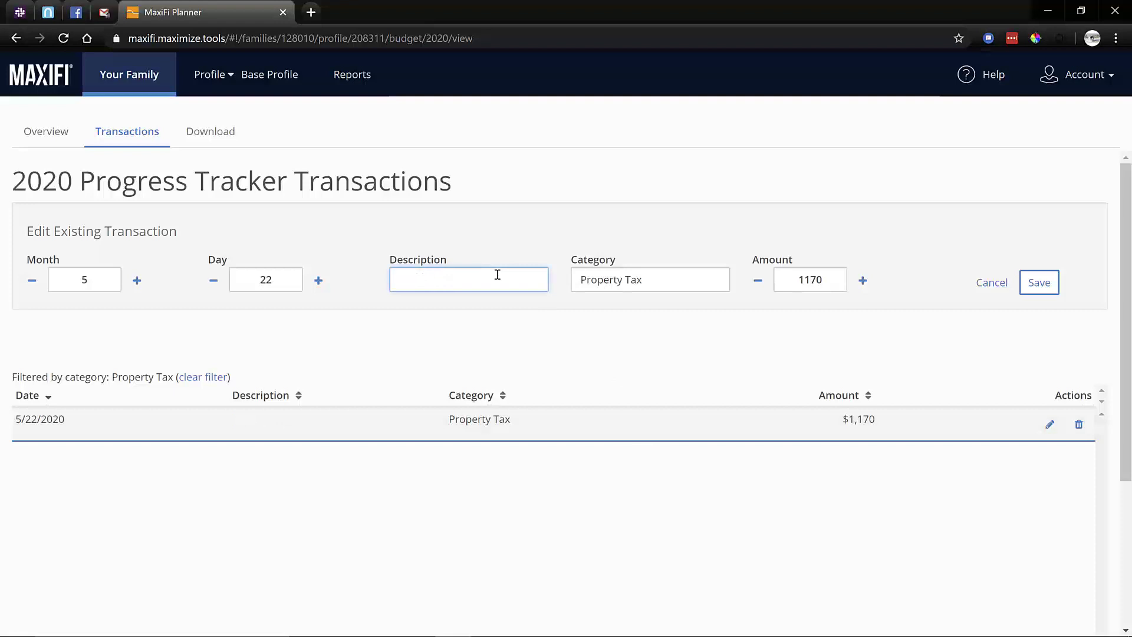
{"action": "type", "text": "Spring Paym"}
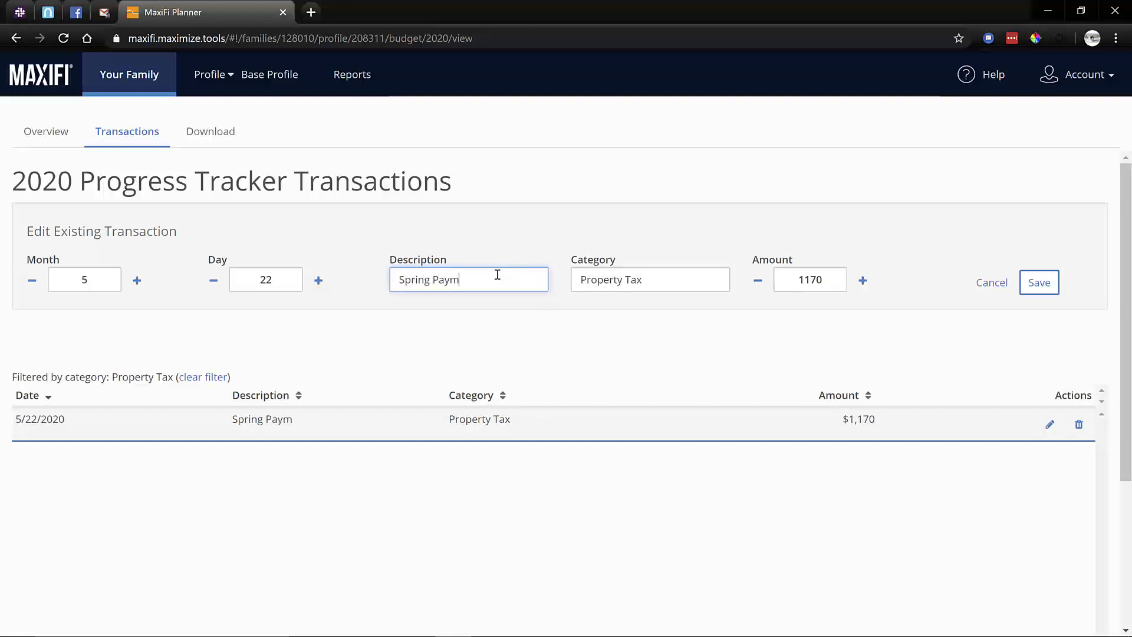
{"action": "type", "text": "ent"}
Step: Set the property tax transaction's amount to 1400, save it and return to the overview
{"action": "key", "text": "Tab"}
{"action": "key", "text": "Tab"}
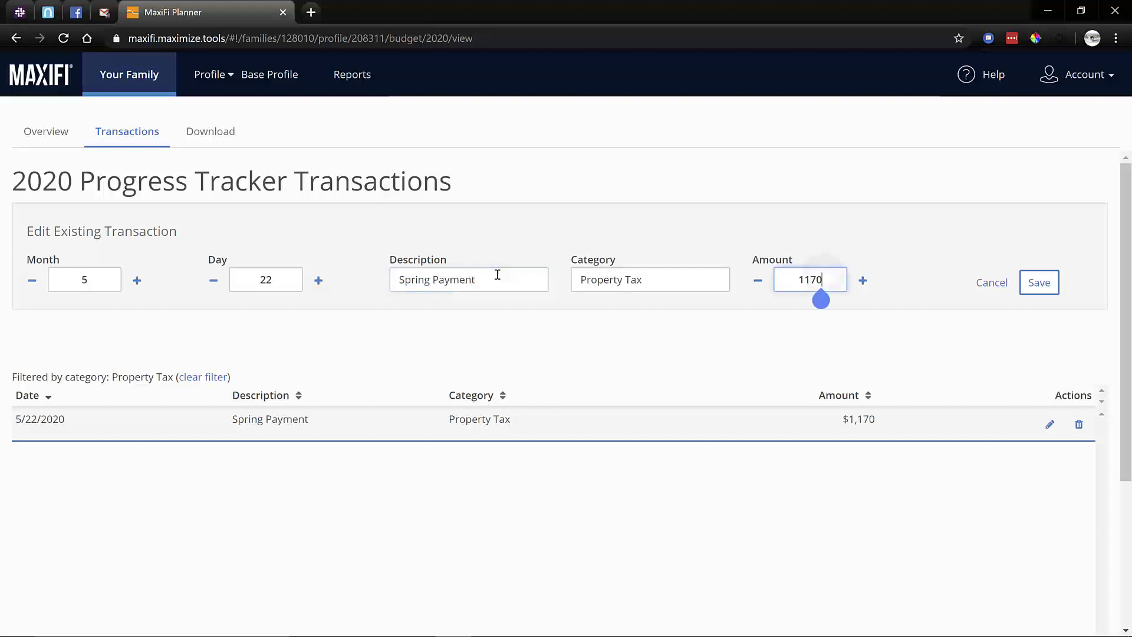
{"action": "key", "text": "BackSpace"}
{"action": "key", "text": "BackSpace"}
{"action": "key", "text": "BackSpace"}
{"action": "type", "text": "400"}
{"action": "key", "text": "Return"}
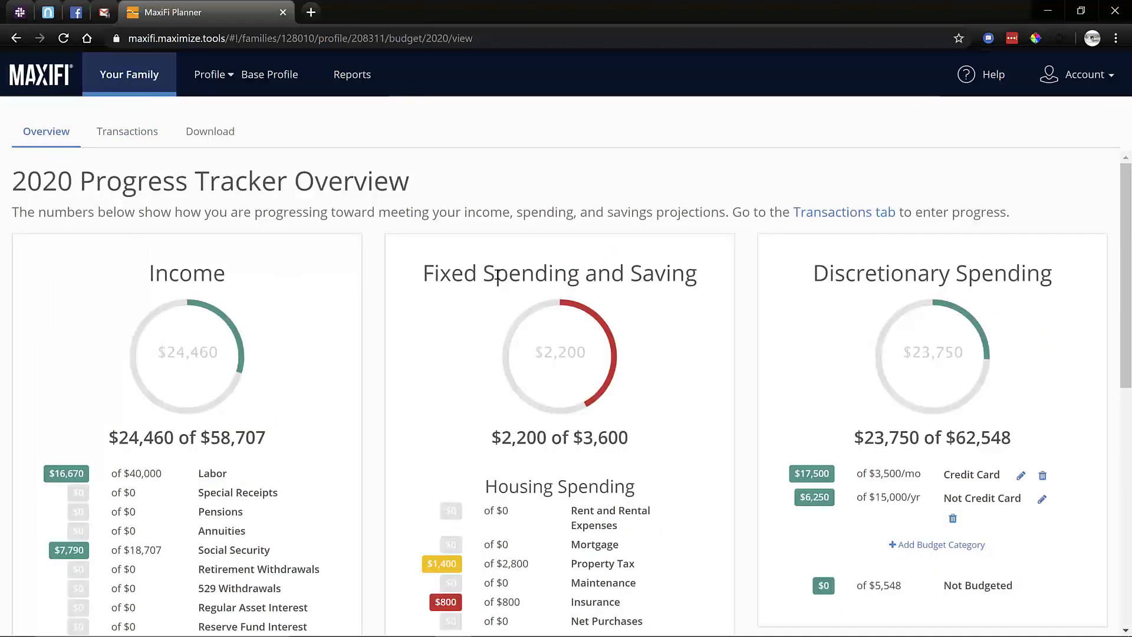
Step: Change the Credit Card discretionary budget category to an Annual term with an amount of 42000 and save it
{"action": "scroll", "coordinate": [497, 276], "scroll_direction": "down", "scroll_amount": 3}
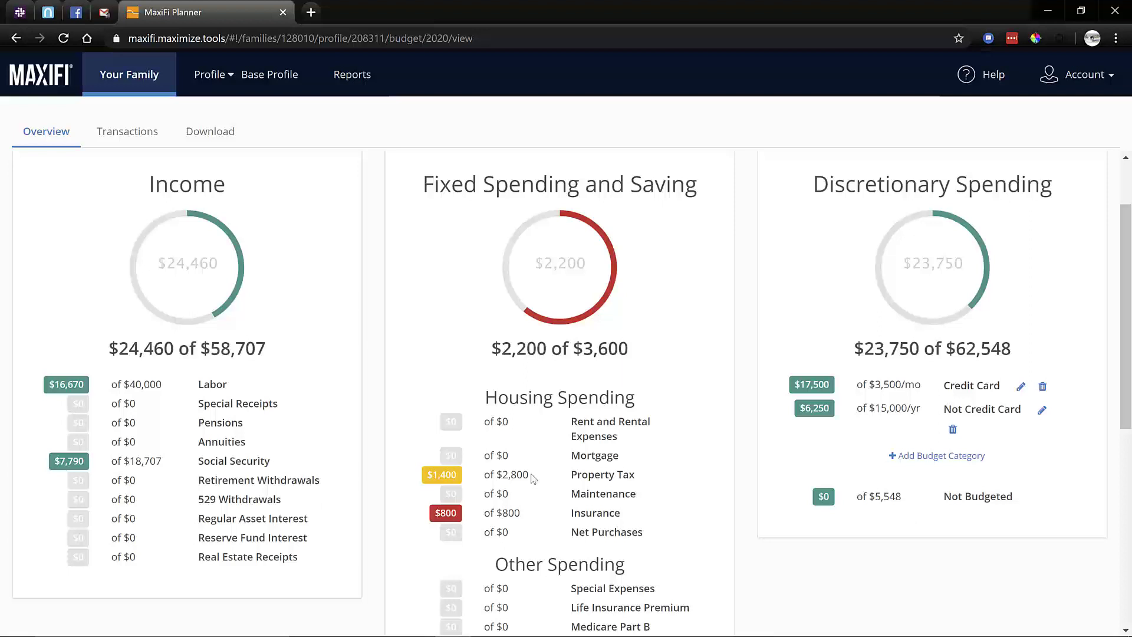
{"action": "scroll", "coordinate": [532, 478], "scroll_direction": "up", "scroll_amount": 2}
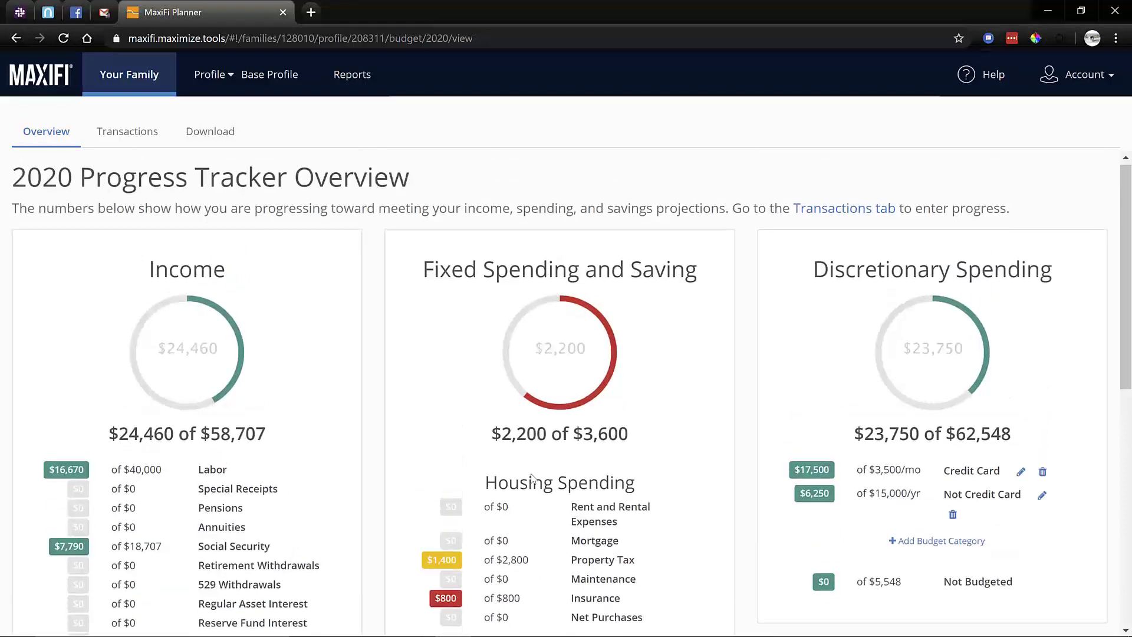
{"action": "scroll", "coordinate": [533, 478], "scroll_direction": "down", "scroll_amount": 1}
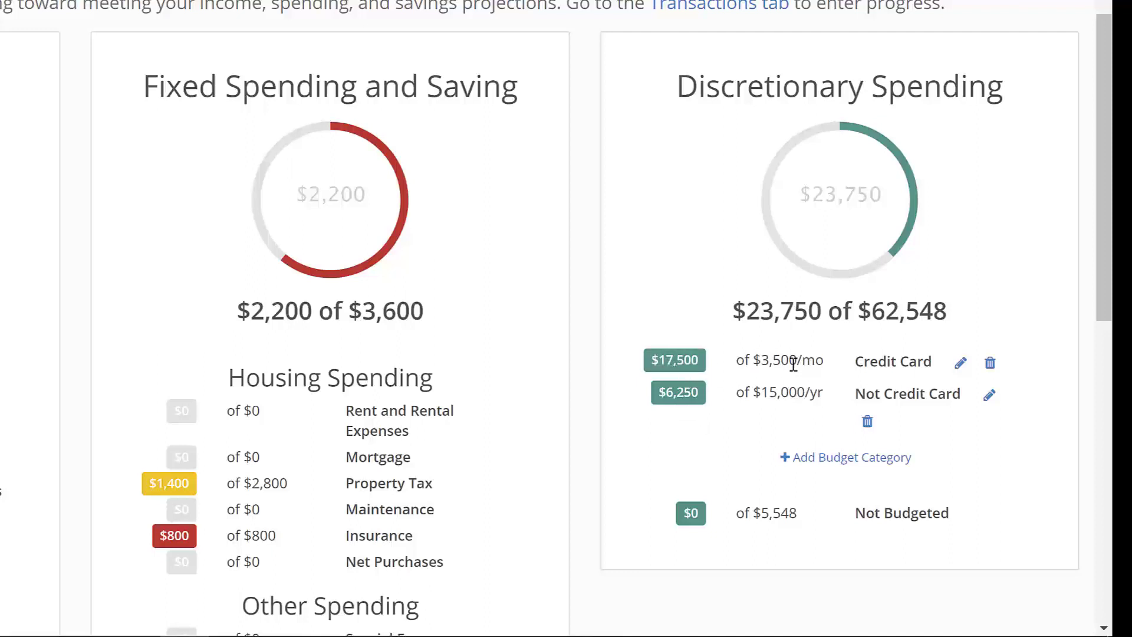
{"action": "left_click", "coordinate": [956, 375]}
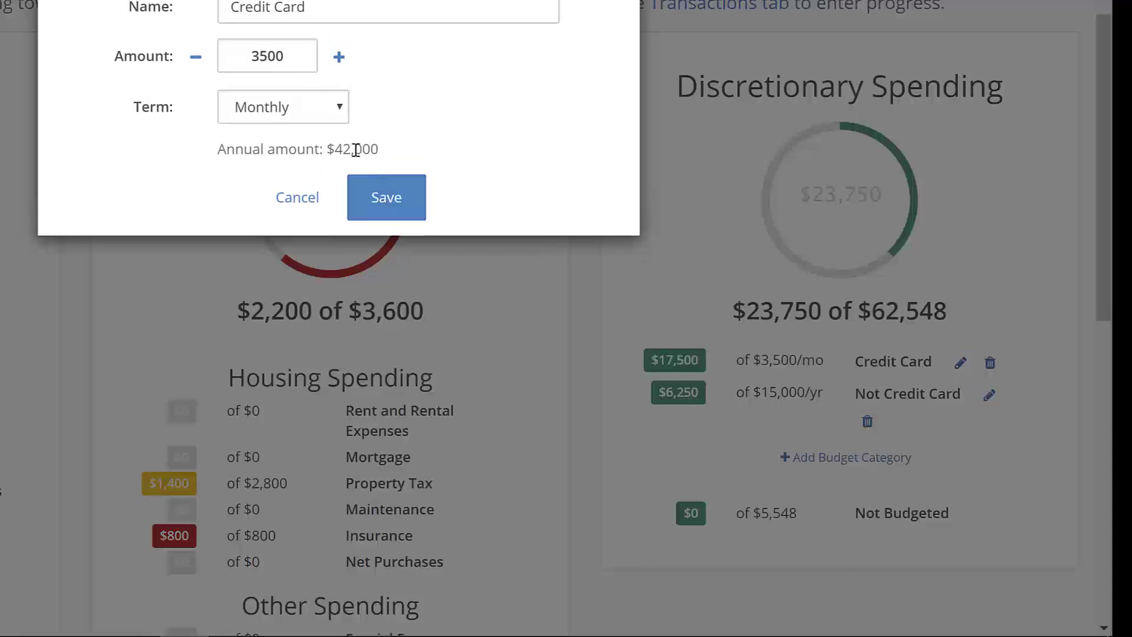
{"action": "left_click", "coordinate": [313, 109]}
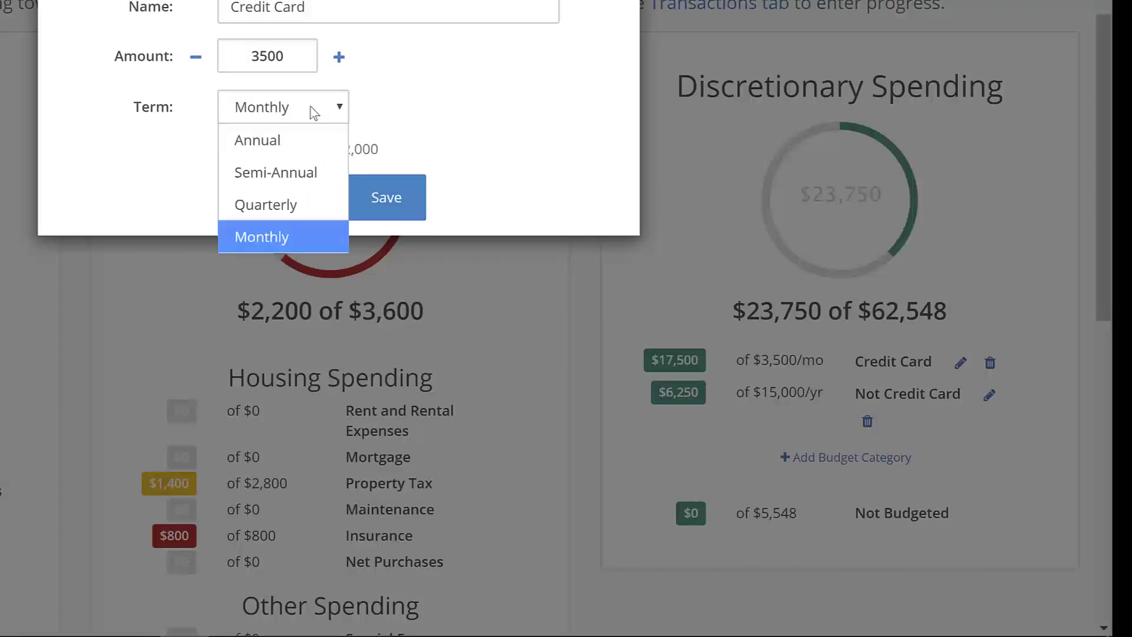
{"action": "left_click", "coordinate": [288, 140]}
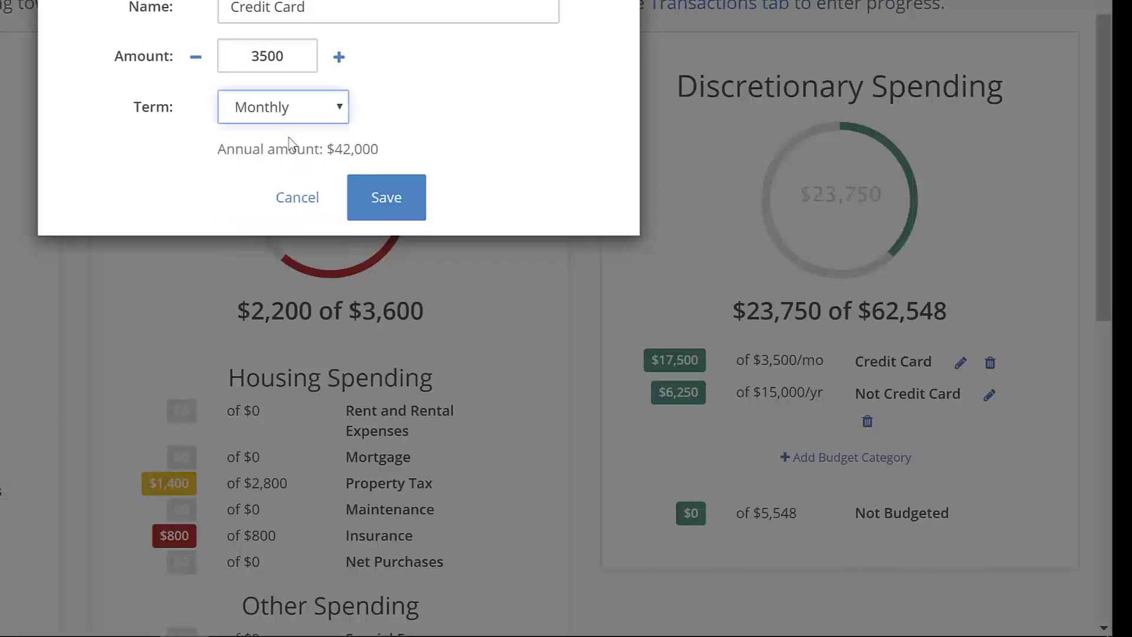
{"action": "left_click", "coordinate": [298, 61]}
{"action": "key", "text": "BackSpace"}
{"action": "key", "text": "BackSpace"}
{"action": "key", "text": "BackSpace"}
{"action": "key", "text": "BackSpace"}
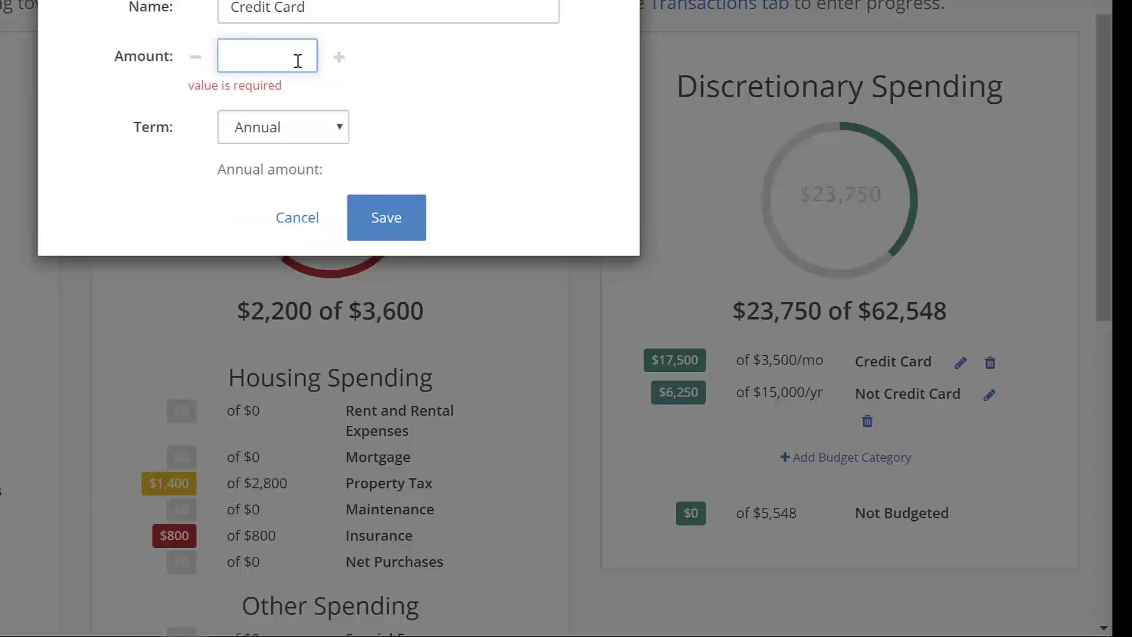
{"action": "type", "text": "42000"}
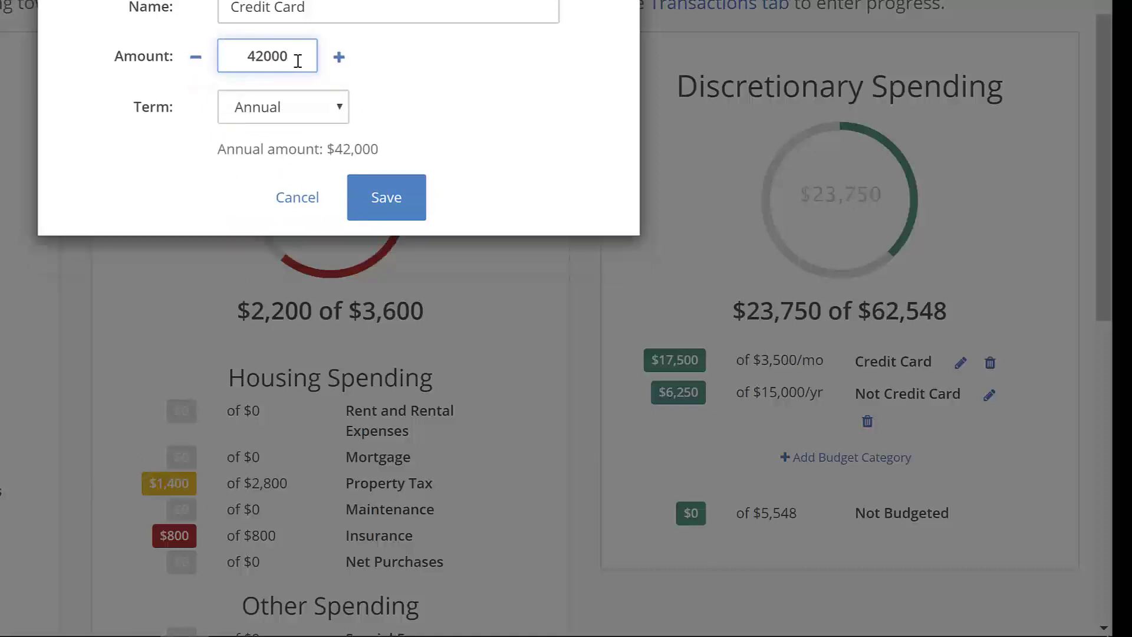
{"action": "key", "text": "Return"}
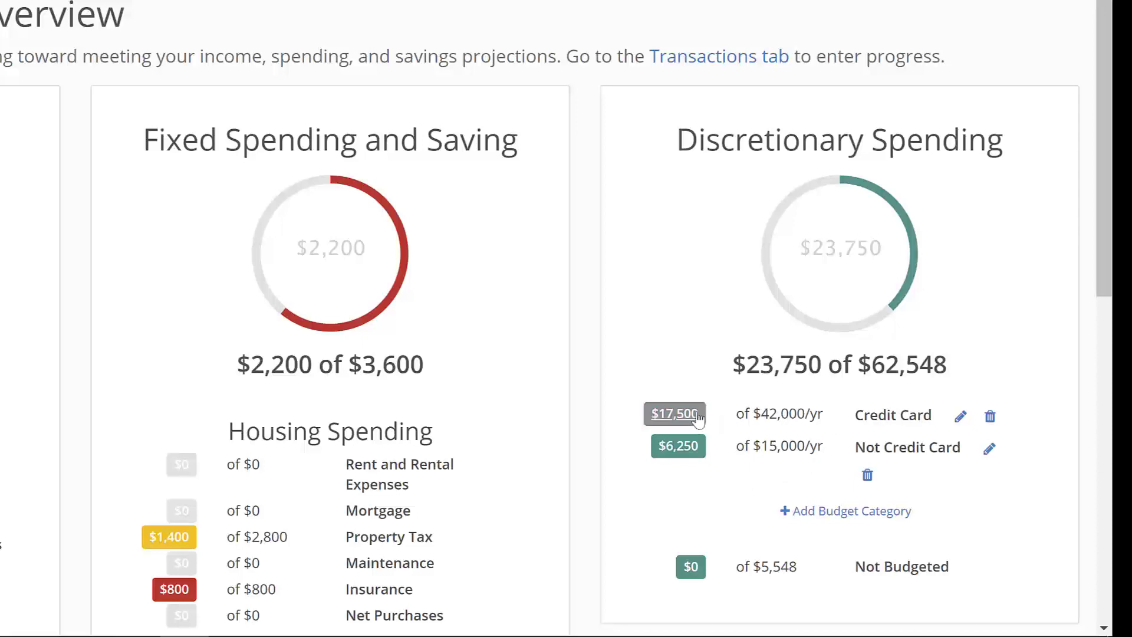
Step: Open the Credit Card category's initial entry for editing and change its description to "Paid through May"
{"action": "left_click", "coordinate": [696, 415]}
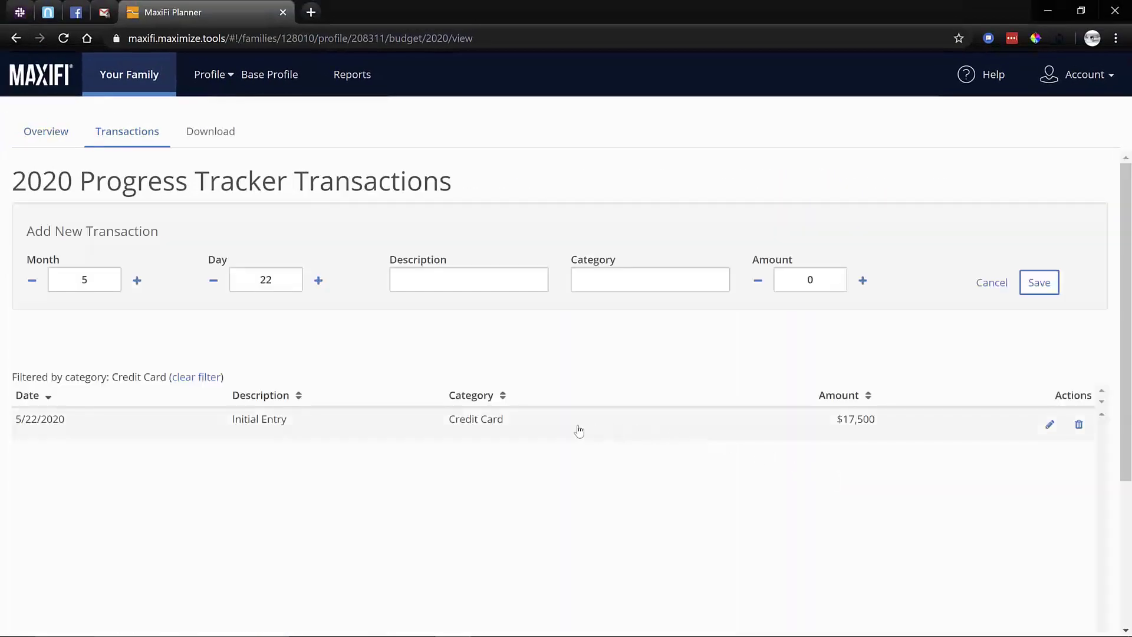
{"action": "left_click", "coordinate": [579, 431]}
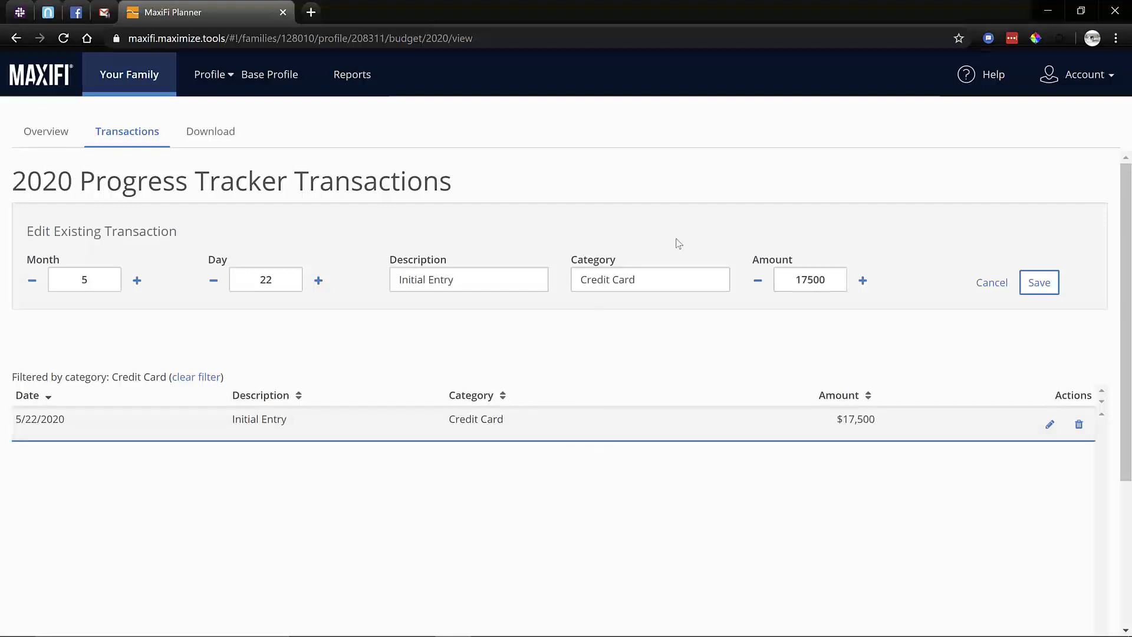
{"action": "left_click", "coordinate": [489, 275]}
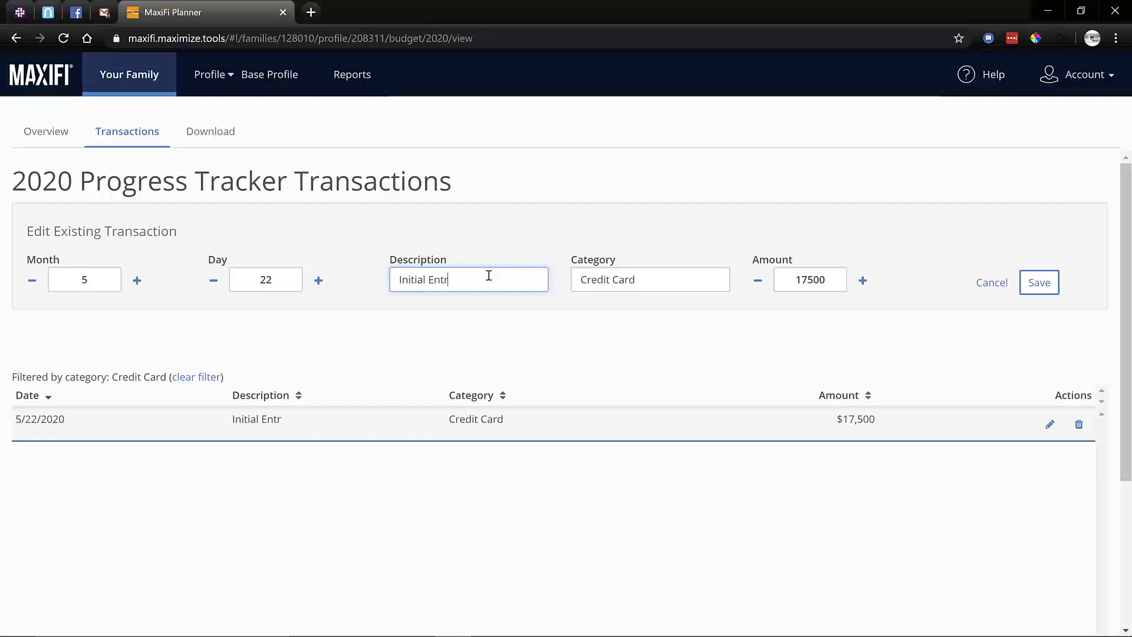
{"action": "key", "text": "BackSpace"}
{"action": "key", "text": "BackSpace"}
{"action": "key", "text": "BackSpace"}
{"action": "key", "text": "BackSpace"}
{"action": "key", "text": "BackSpace"}
{"action": "key", "text": "BackSpace"}
{"action": "key", "text": "BackSpace"}
{"action": "key", "text": "BackSpace"}
{"action": "key", "text": "BackSpace"}
{"action": "key", "text": "BackSpace"}
{"action": "key", "text": "BackSpace"}
{"action": "key", "text": "BackSpace"}
{"action": "type", "text": "Paid through "}
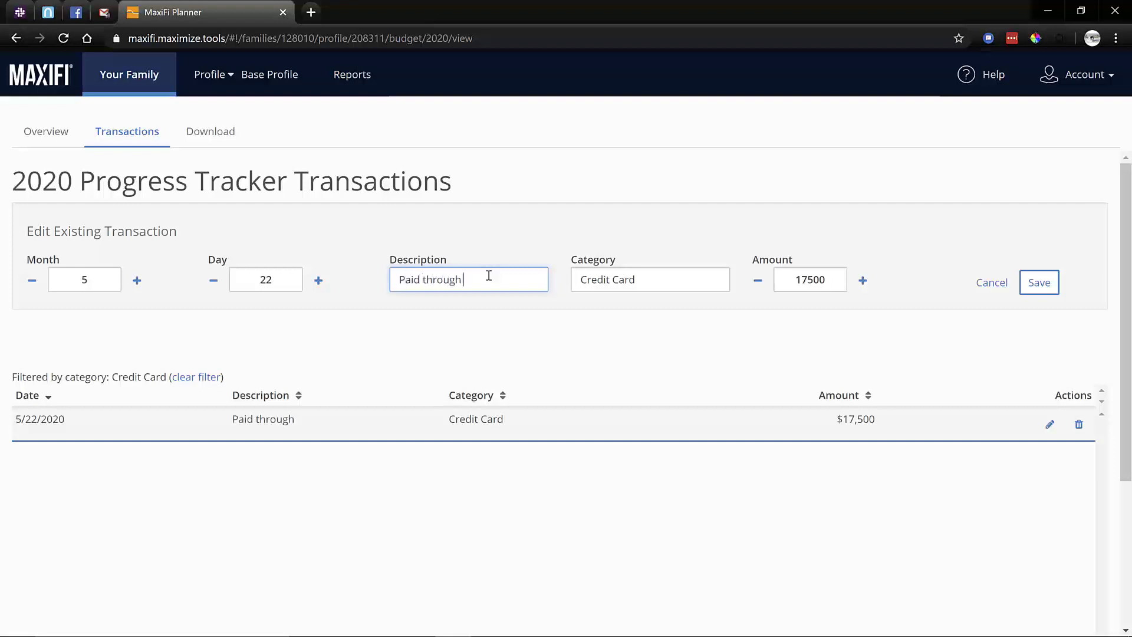
{"action": "type", "text": "May"}
Step: Set the credit card transaction's amount to 17512, save it and return to the overview
{"action": "left_click", "coordinate": [825, 280]}
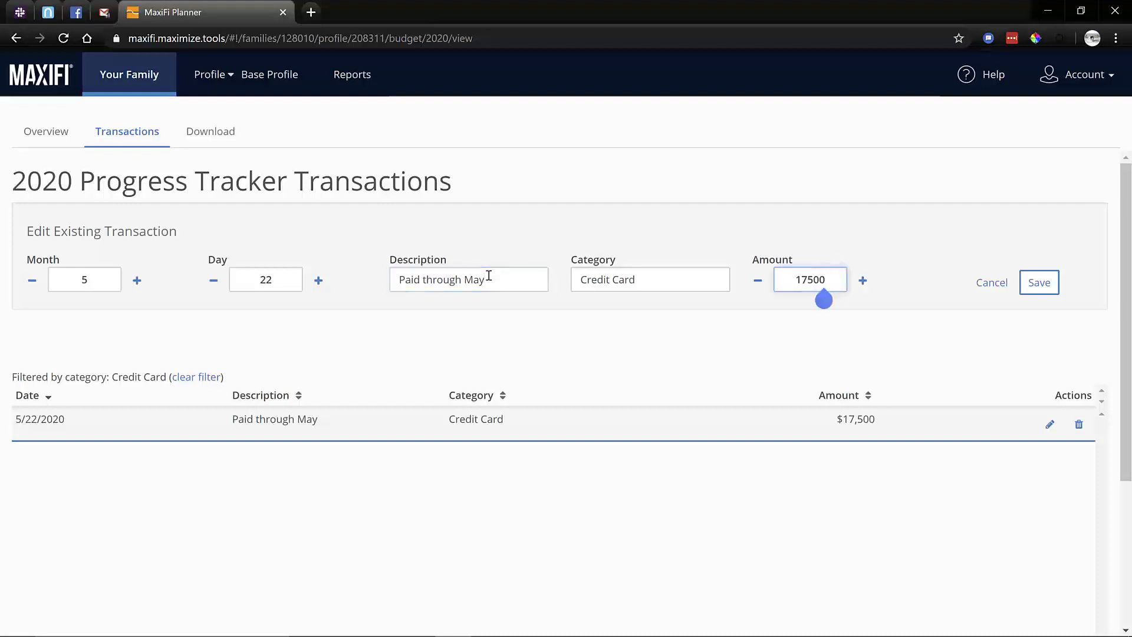
{"action": "key", "text": "BackSpace"}
{"action": "key", "text": "BackSpace"}
{"action": "type", "text": "12"}
{"action": "key", "text": "Return"}
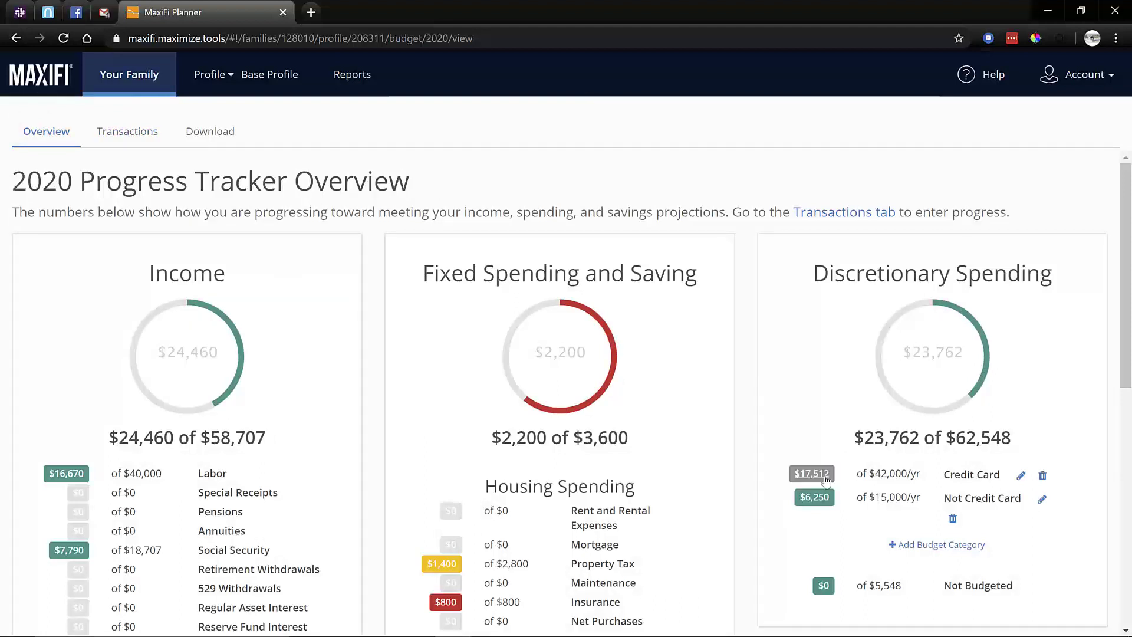
Step: Add a Credit Card transaction dated 6/22 with description "June" and amount 3123, and save it
{"action": "left_click", "coordinate": [825, 479]}
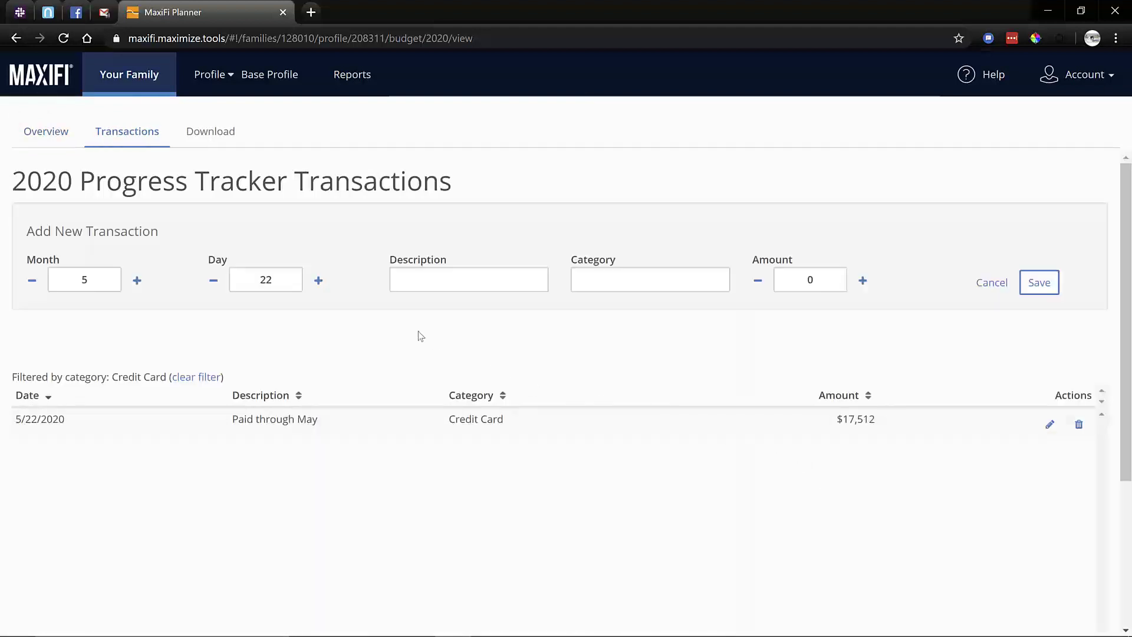
{"action": "left_click", "coordinate": [137, 282]}
{"action": "left_click", "coordinate": [419, 289]}
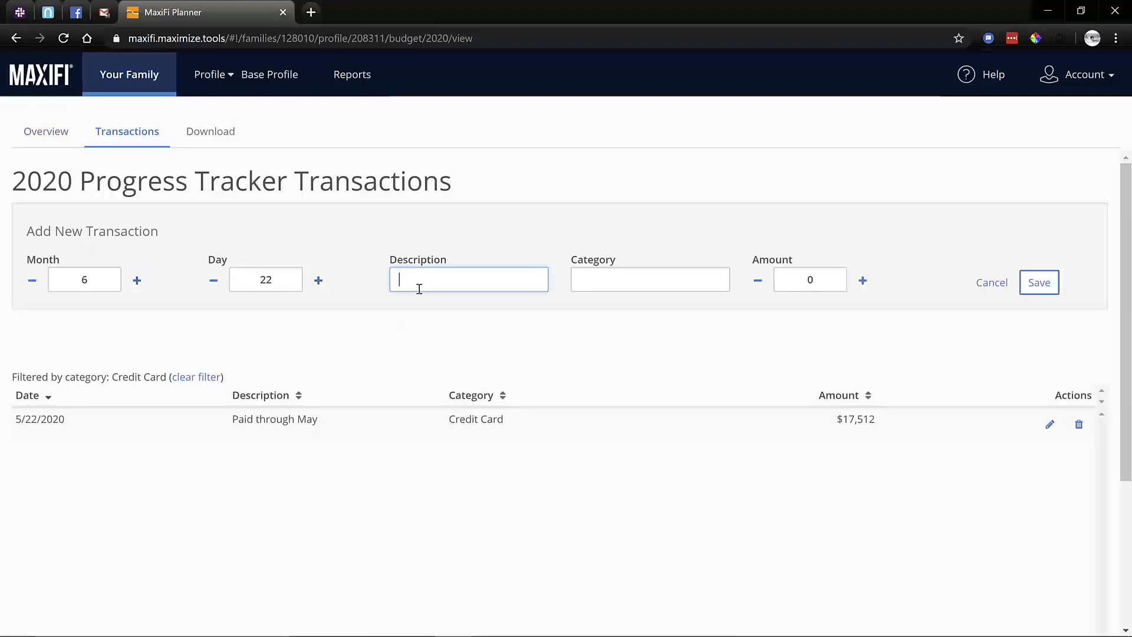
{"action": "type", "text": "June"}
{"action": "key", "text": "Tab"}
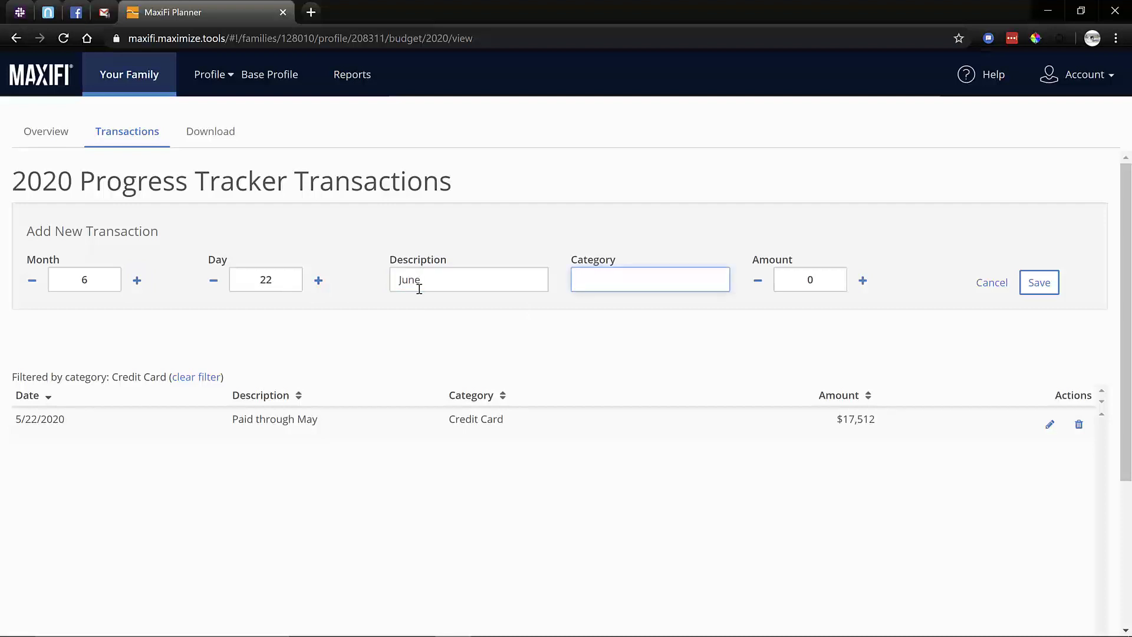
{"action": "type", "text": "cr"}
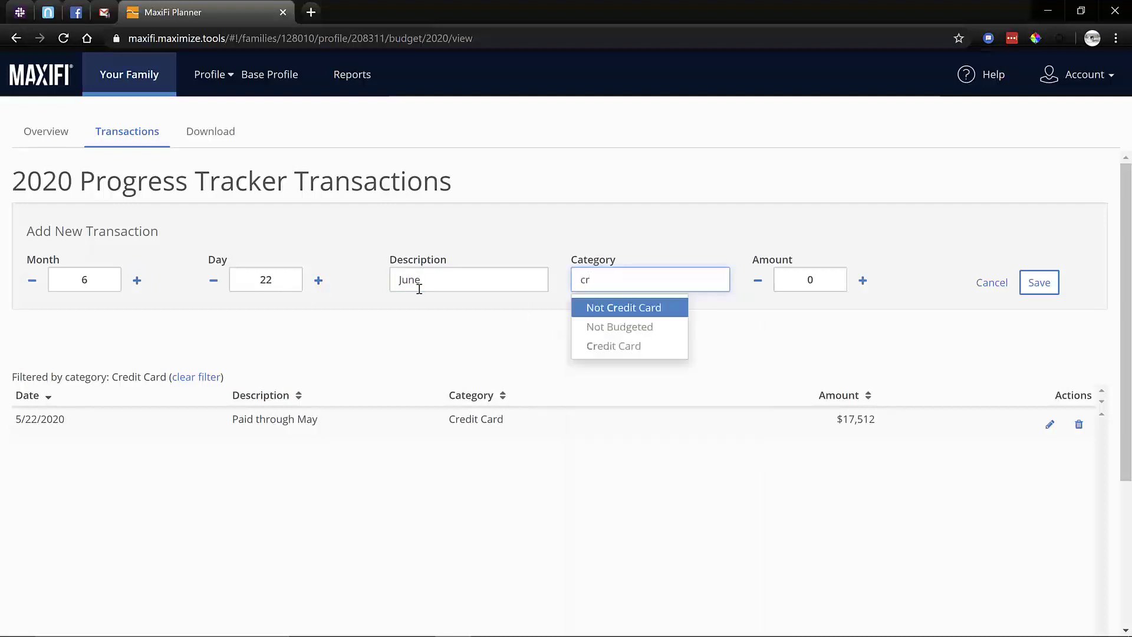
{"action": "key", "text": "Down"}
{"action": "key", "text": "Down"}
{"action": "key", "text": "Return"}
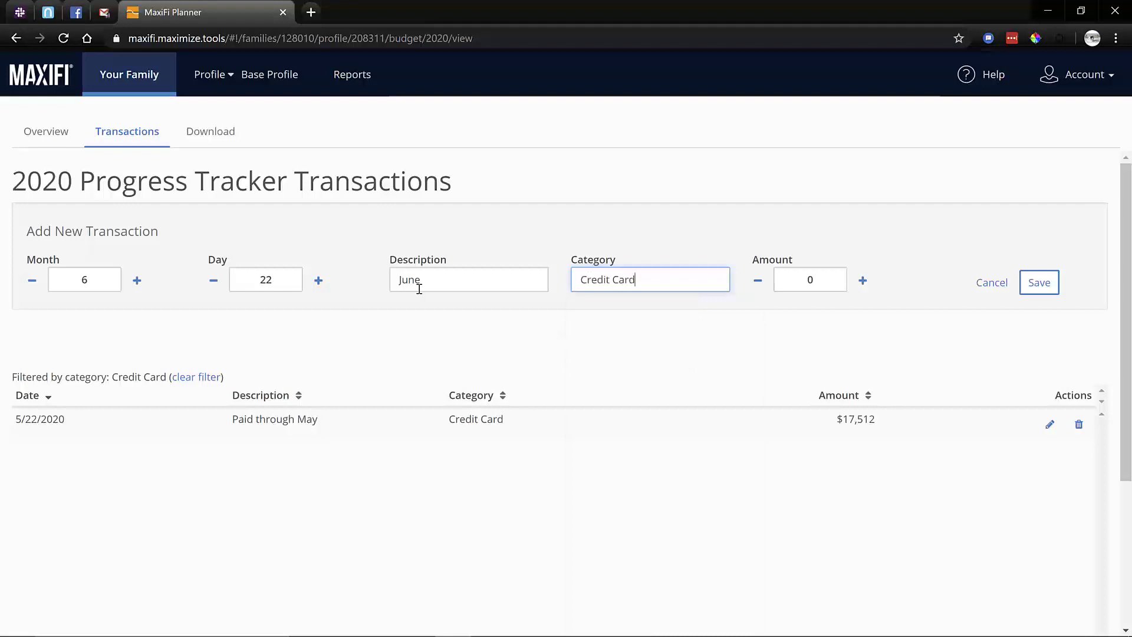
{"action": "key", "text": "Tab"}
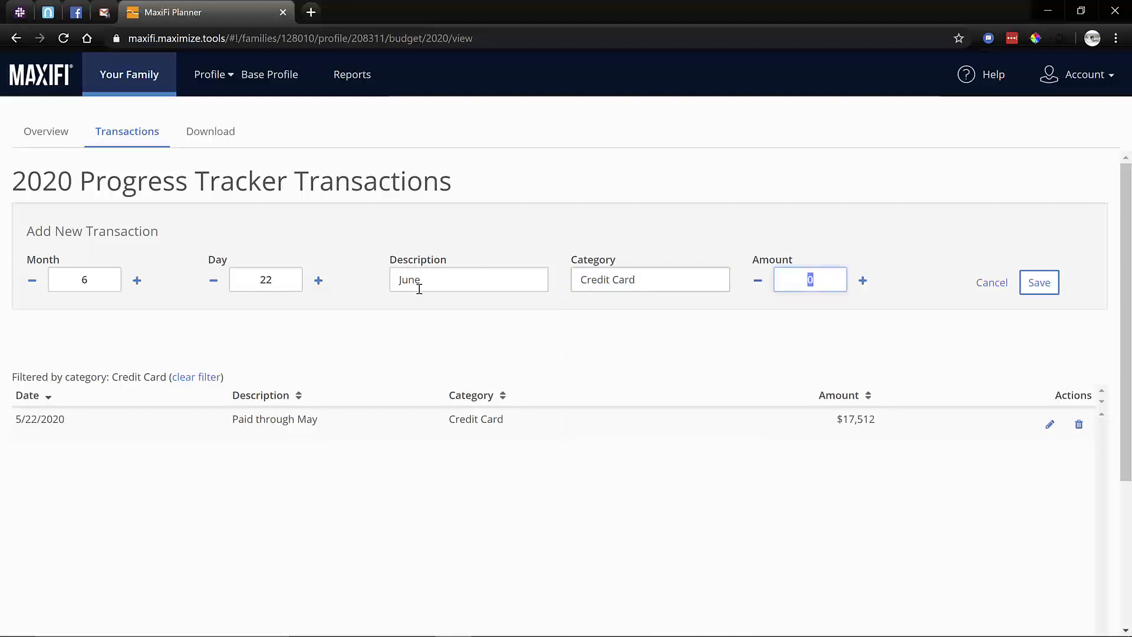
{"action": "type", "text": "3123"}
{"action": "key", "text": "Return"}
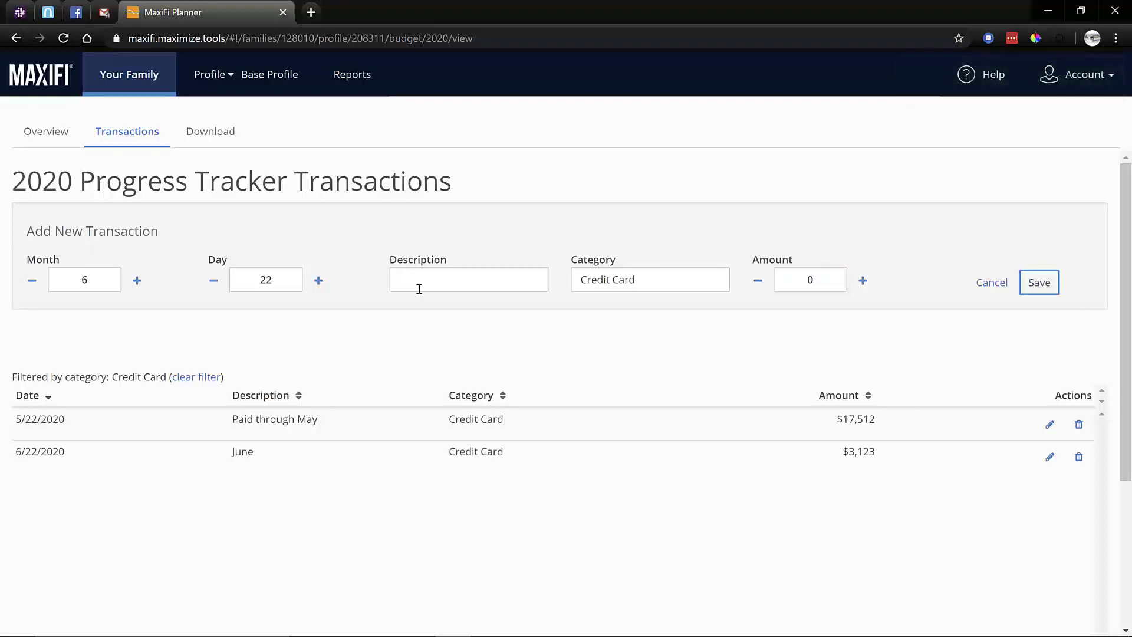
Step: Add a Credit Card transaction dated 7/22 with description "July" and amount 4001, and save it
{"action": "key", "text": "Return"}
{"action": "left_click", "coordinate": [419, 289]}
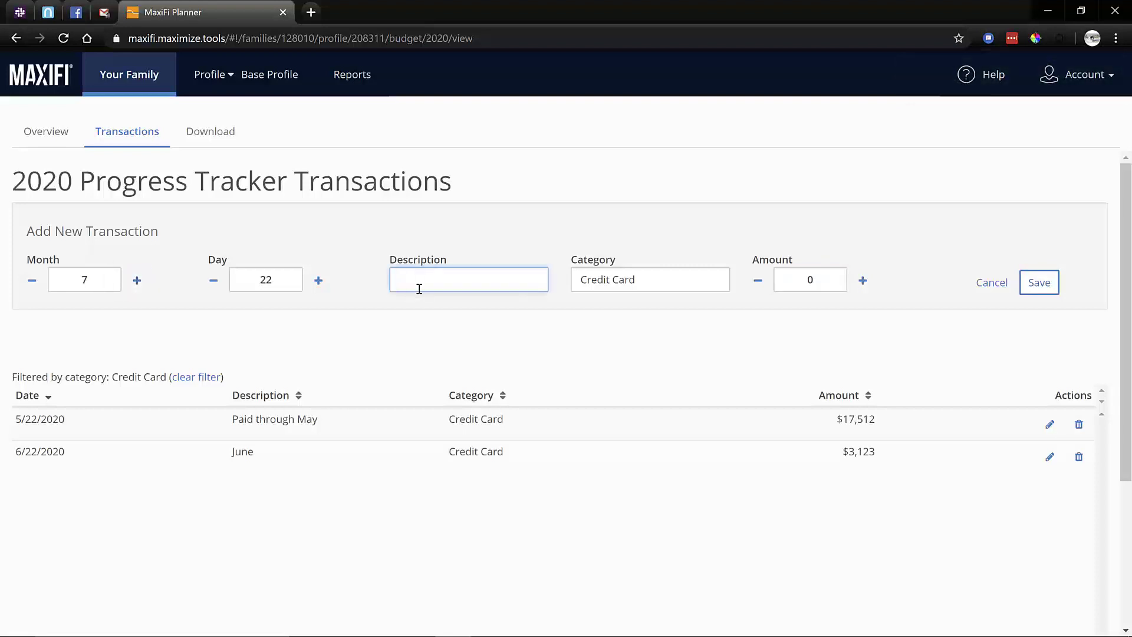
{"action": "type", "text": "July"}
{"action": "key", "text": "Tab"}
{"action": "key", "text": "Tab"}
{"action": "key", "text": "Tab"}
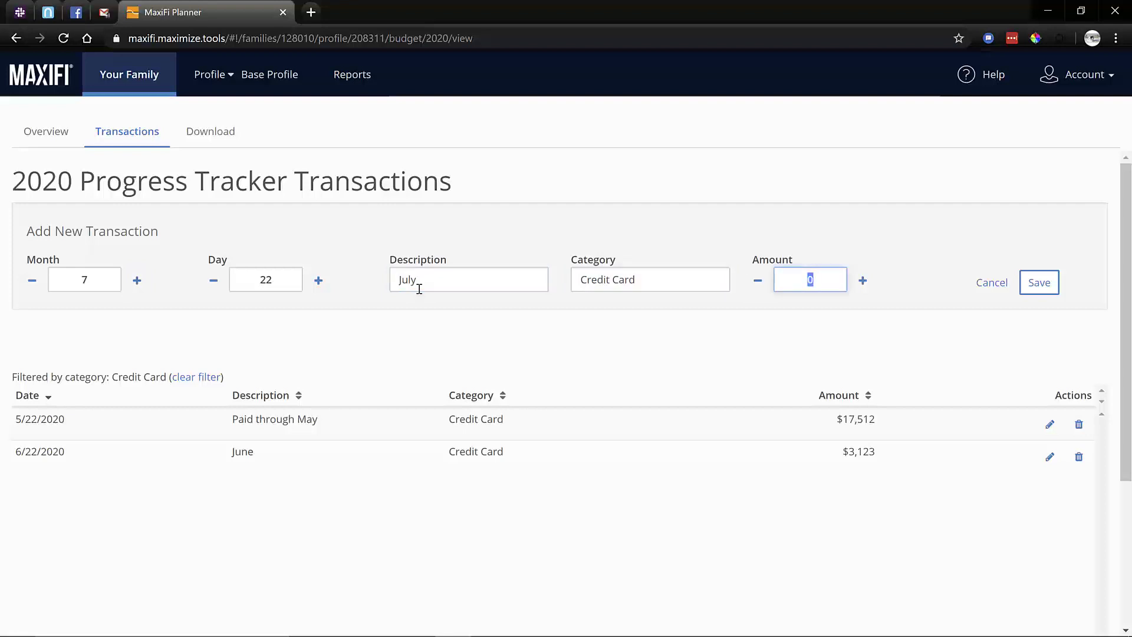
{"action": "type", "text": "4001"}
{"action": "key", "text": "Return"}
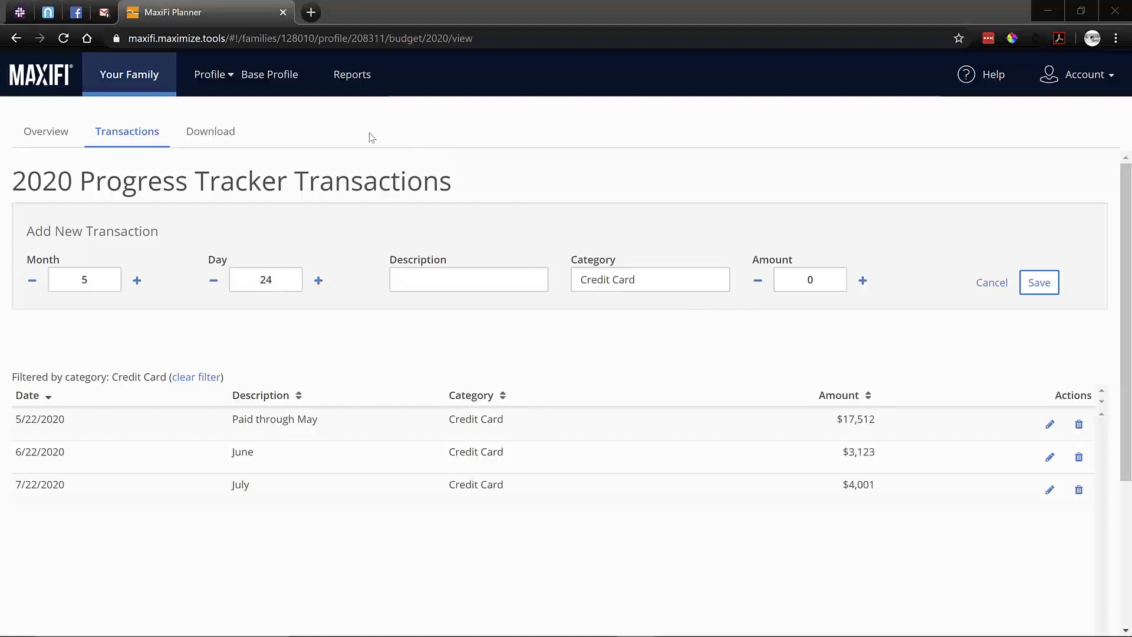
Step: List the Credit Card transactions from the overview, clear the category filter and sort all transactions by category
{"action": "left_click", "coordinate": [19, 145]}
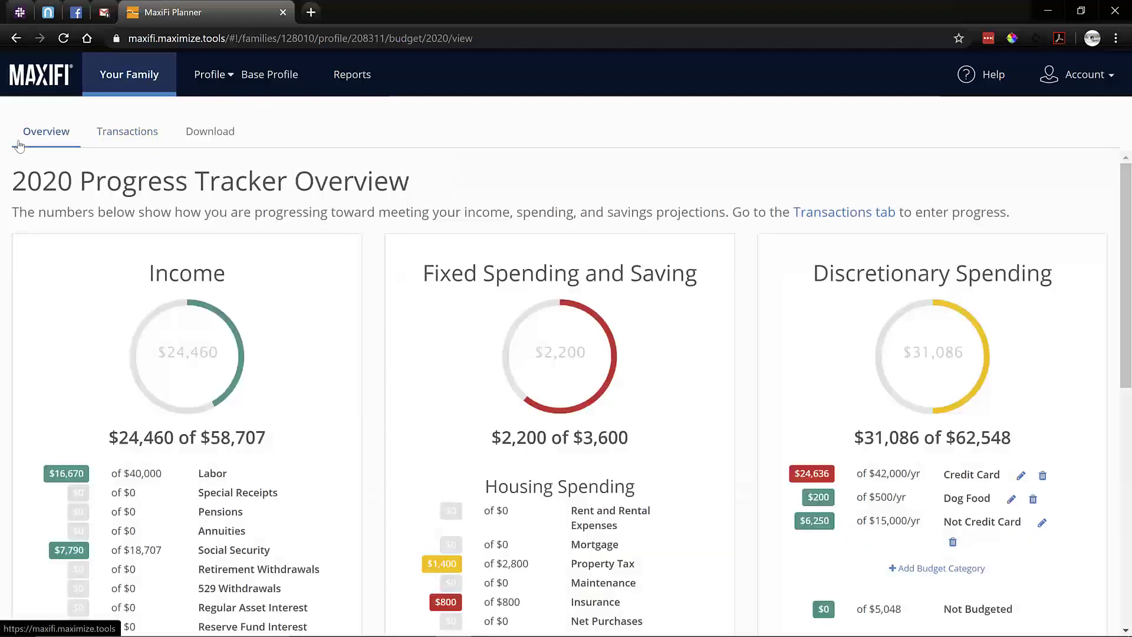
{"action": "left_click", "coordinate": [811, 476]}
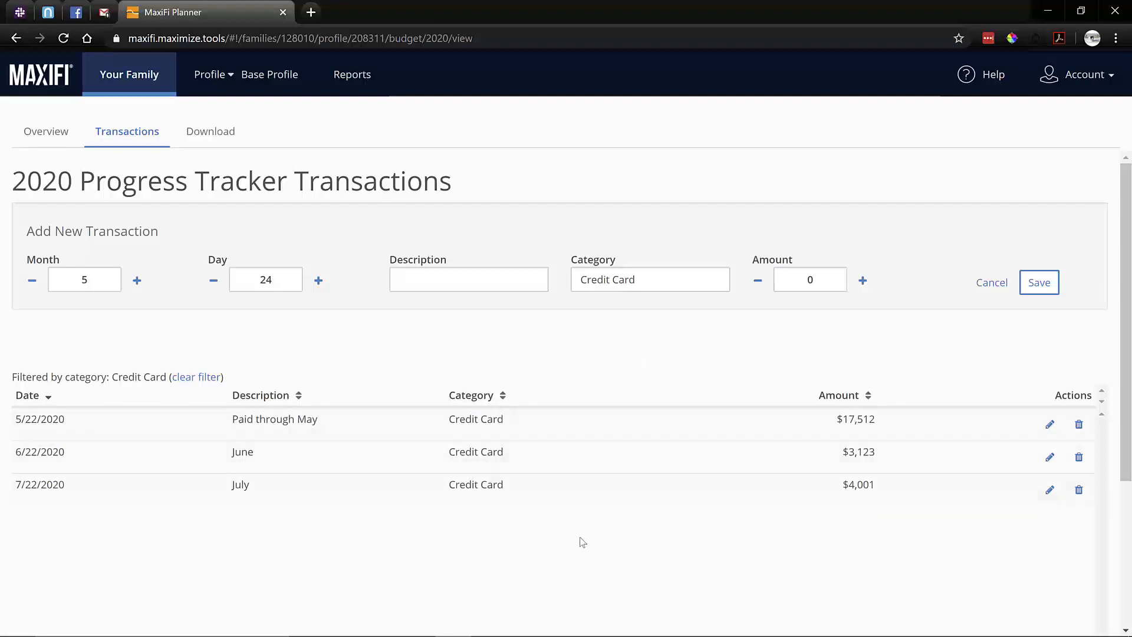
{"action": "left_click", "coordinate": [208, 377]}
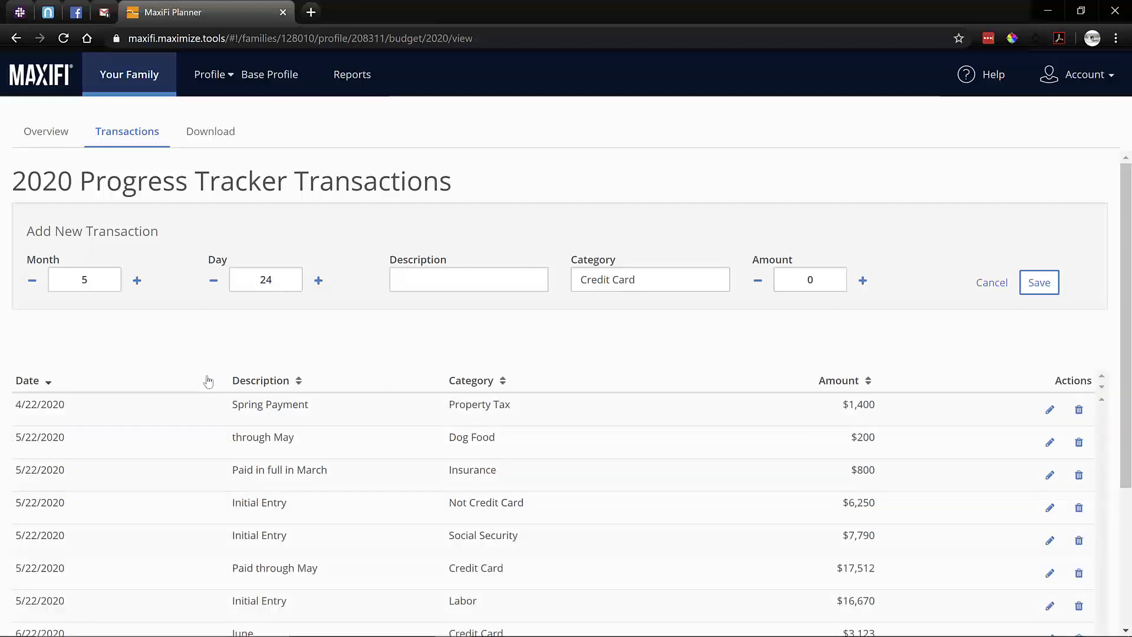
{"action": "scroll", "coordinate": [208, 381], "scroll_direction": "down", "scroll_amount": 2}
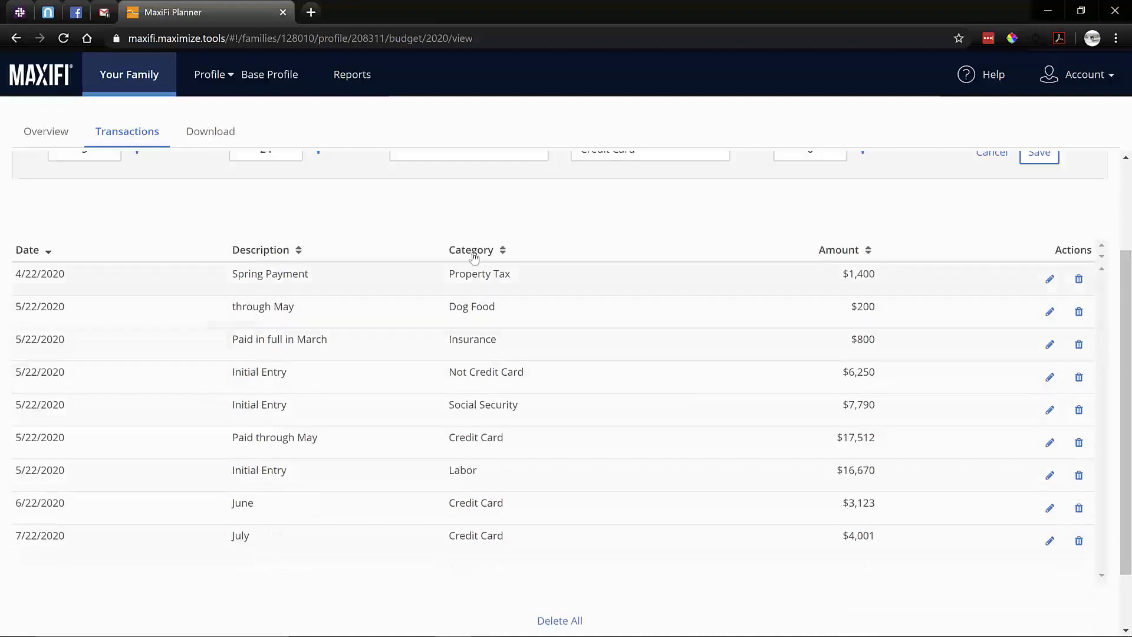
{"action": "left_click", "coordinate": [503, 251]}
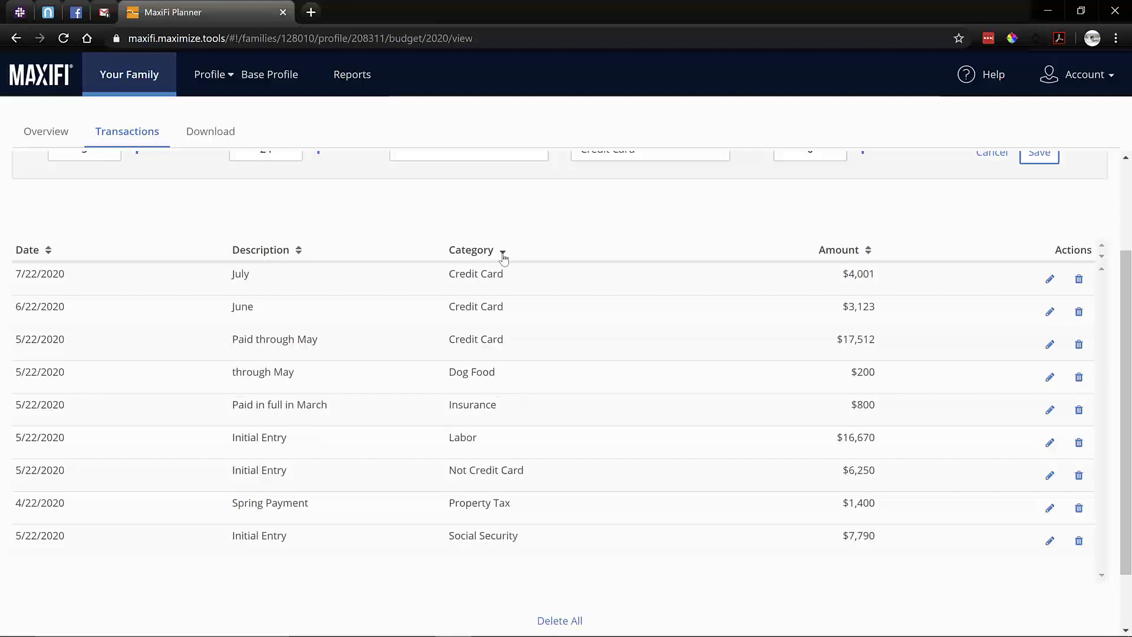
{"action": "left_click", "coordinate": [697, 384]}
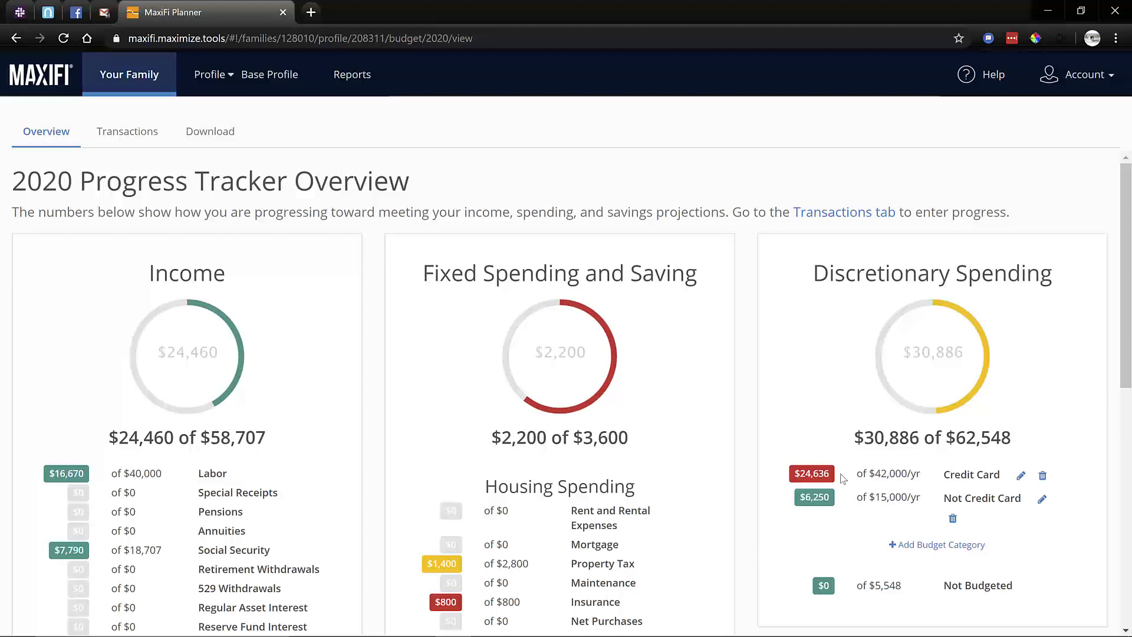
Step: Delete the July transaction from the Credit Card category and return to the overview
{"action": "left_click", "coordinate": [812, 474]}
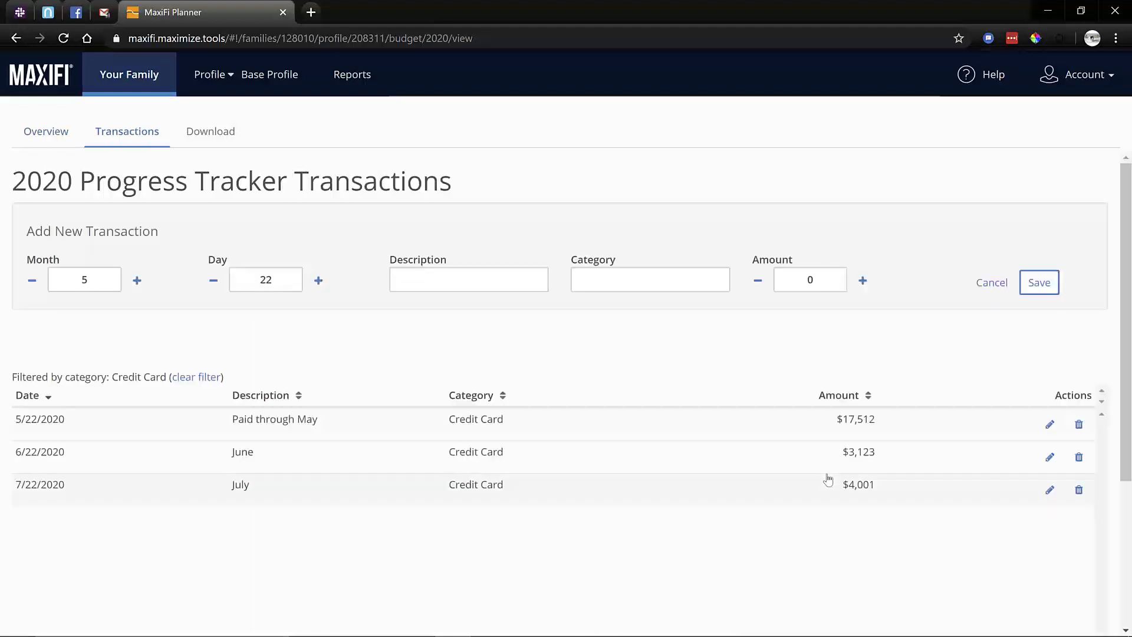
{"action": "left_click", "coordinate": [1079, 490]}
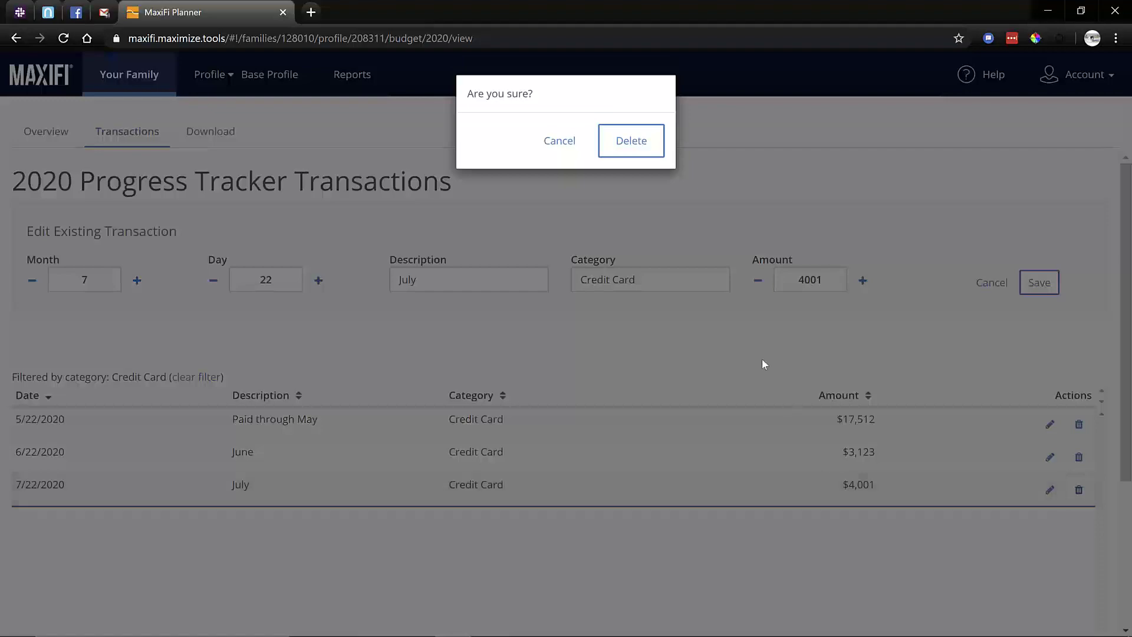
{"action": "left_click", "coordinate": [650, 157]}
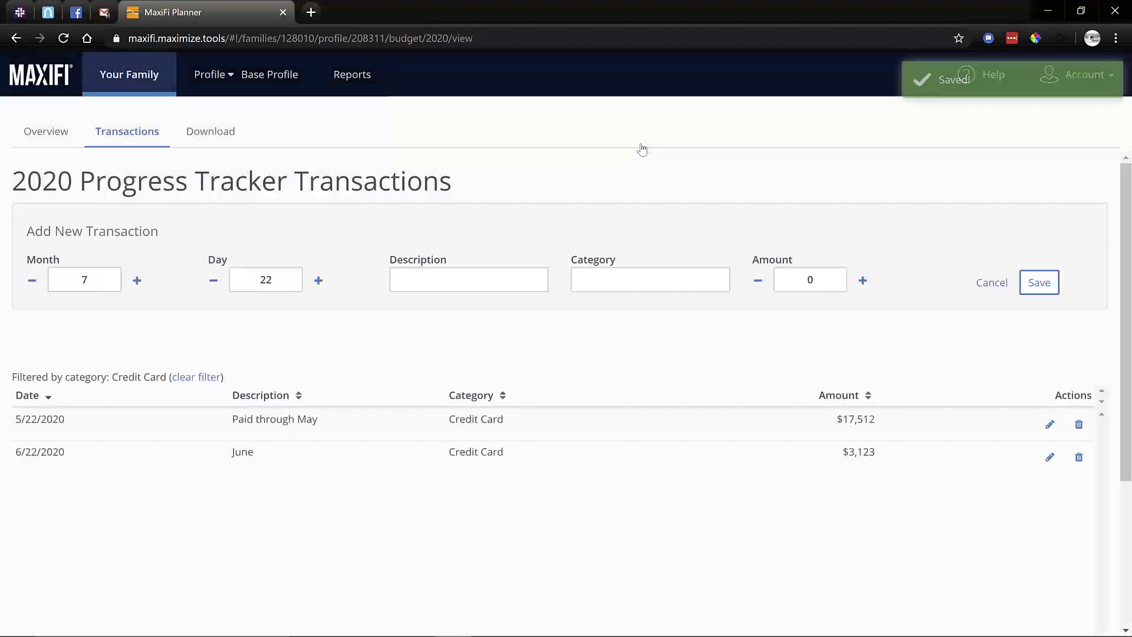
{"action": "left_click", "coordinate": [27, 141]}
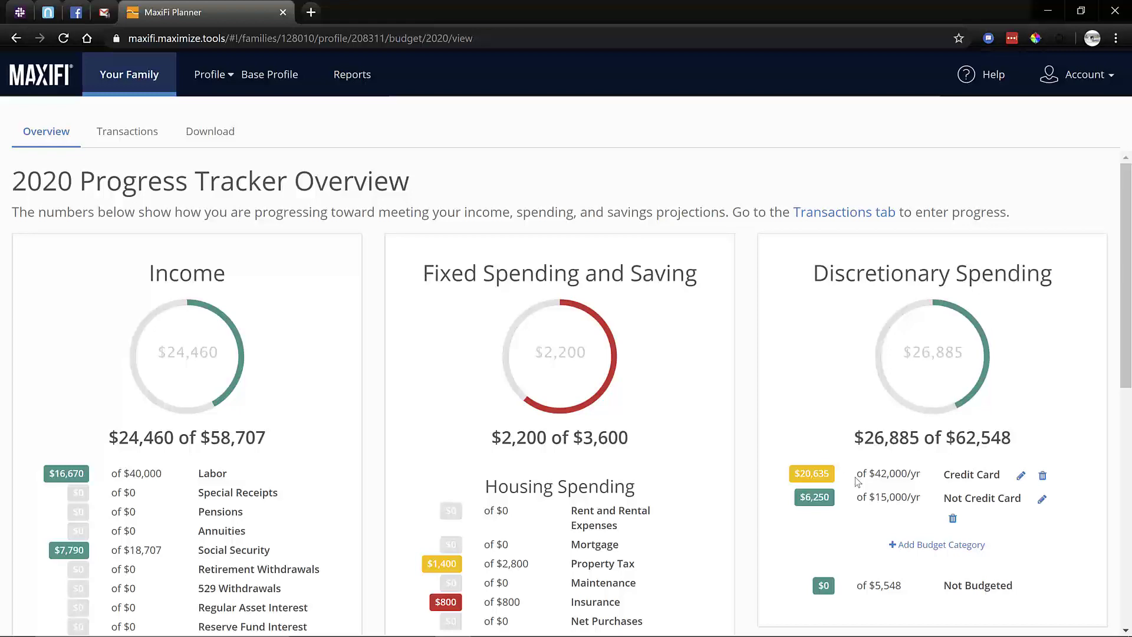
Step: Add a discretionary budget category named "Dog Food" with an Annual amount of 500 and save it
{"action": "scroll", "coordinate": [856, 478], "scroll_direction": "down", "scroll_amount": 1}
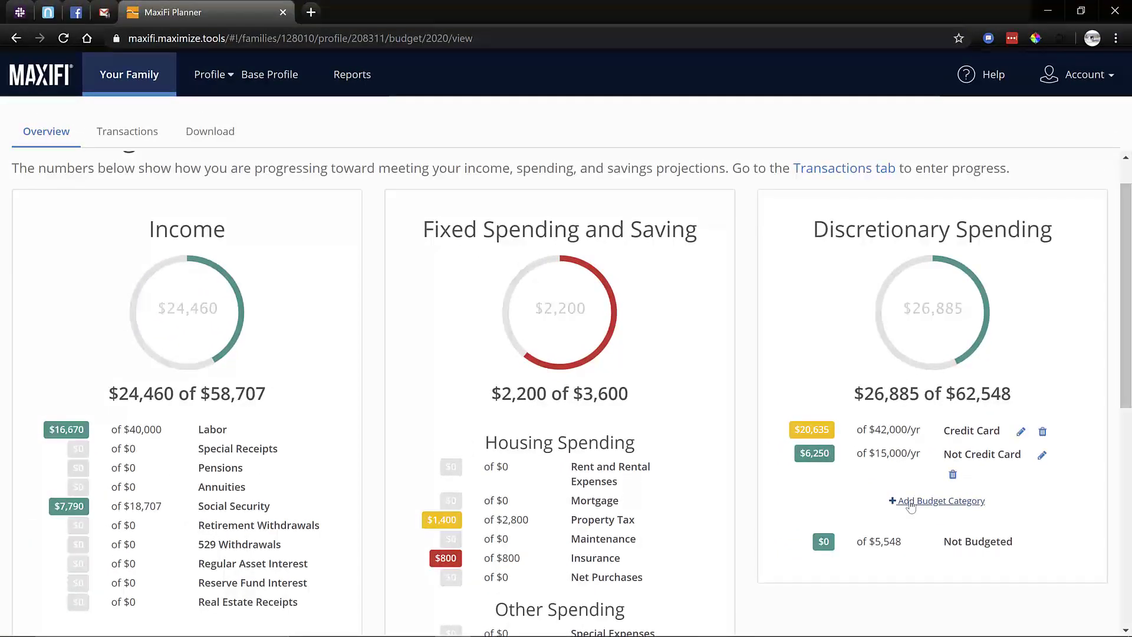
{"action": "left_click", "coordinate": [911, 506]}
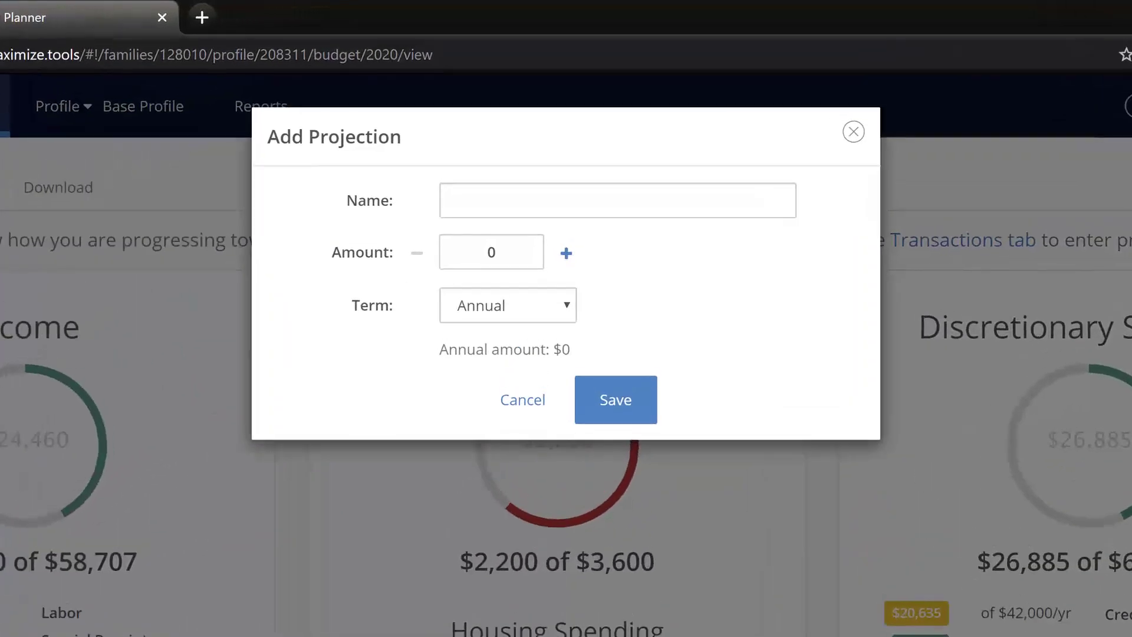
{"action": "left_click", "coordinate": [540, 195]}
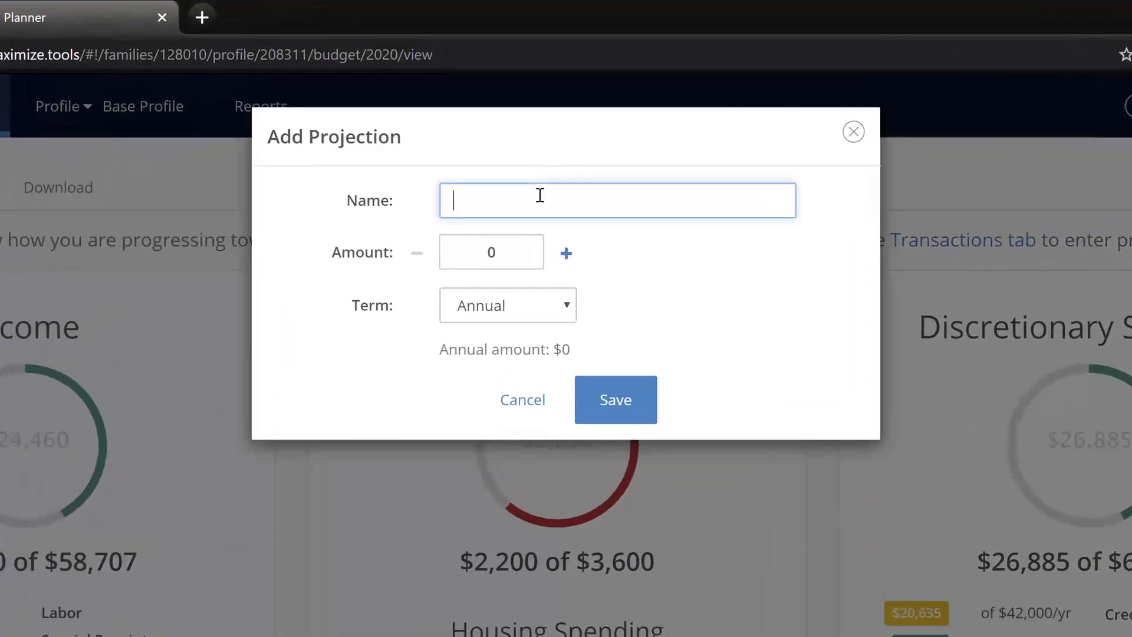
{"action": "type", "text": "Dog "}
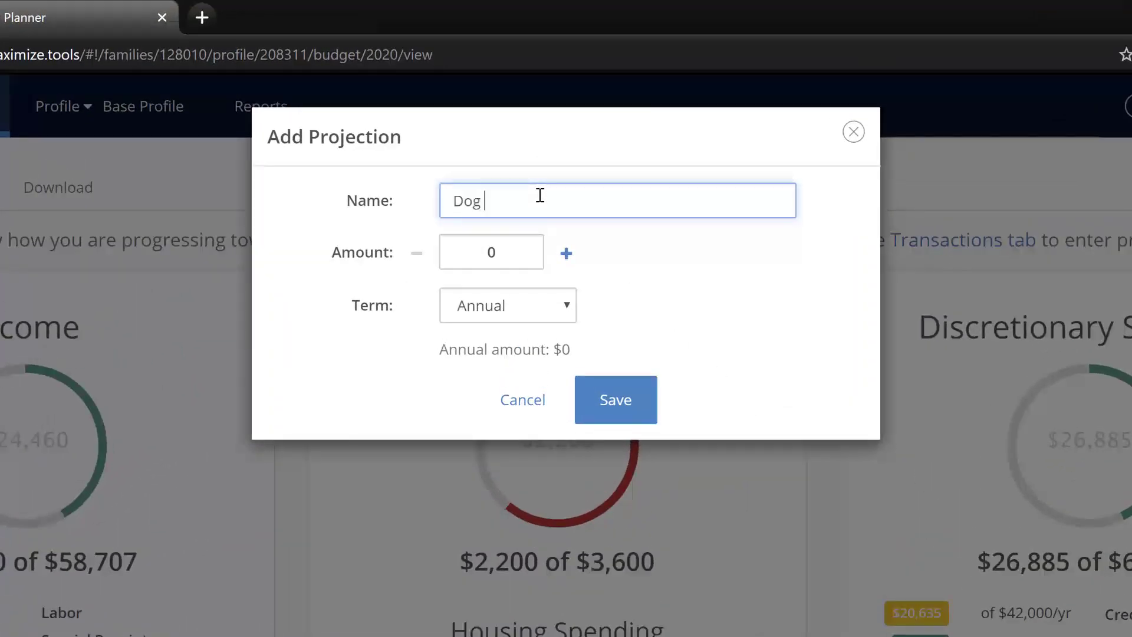
{"action": "type", "text": "Food"}
{"action": "key", "text": "Tab"}
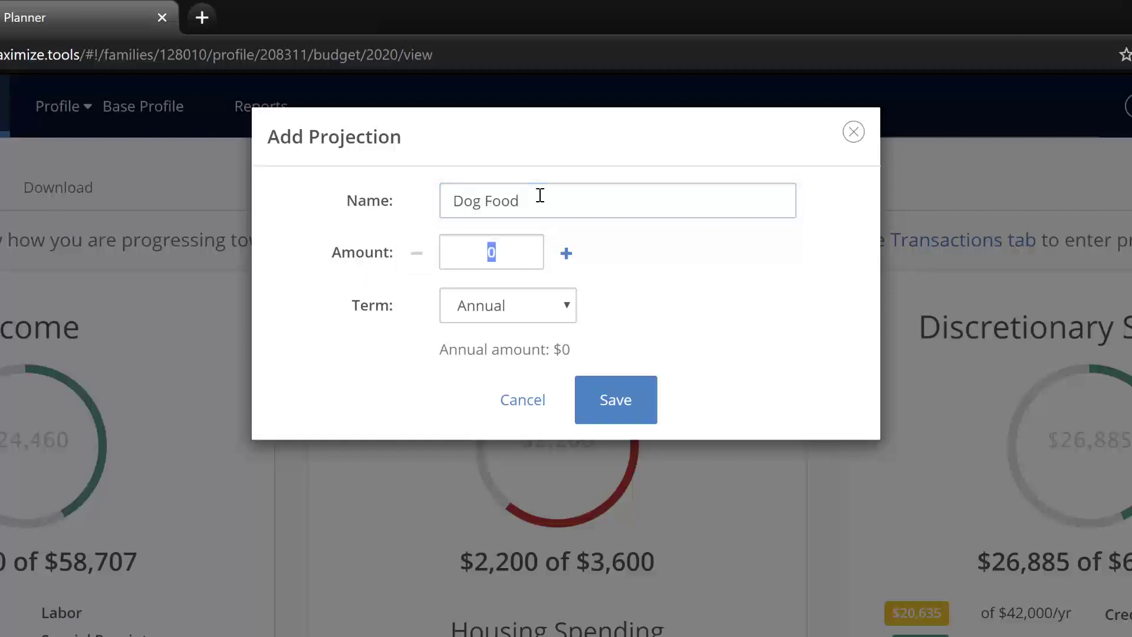
{"action": "type", "text": "500"}
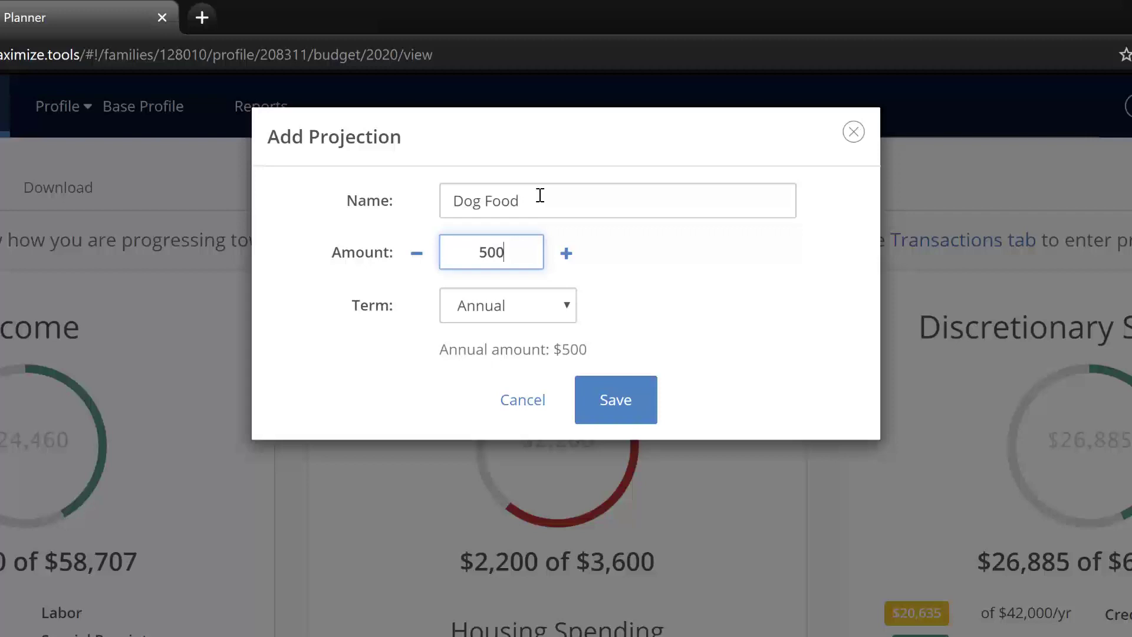
{"action": "key", "text": "Return"}
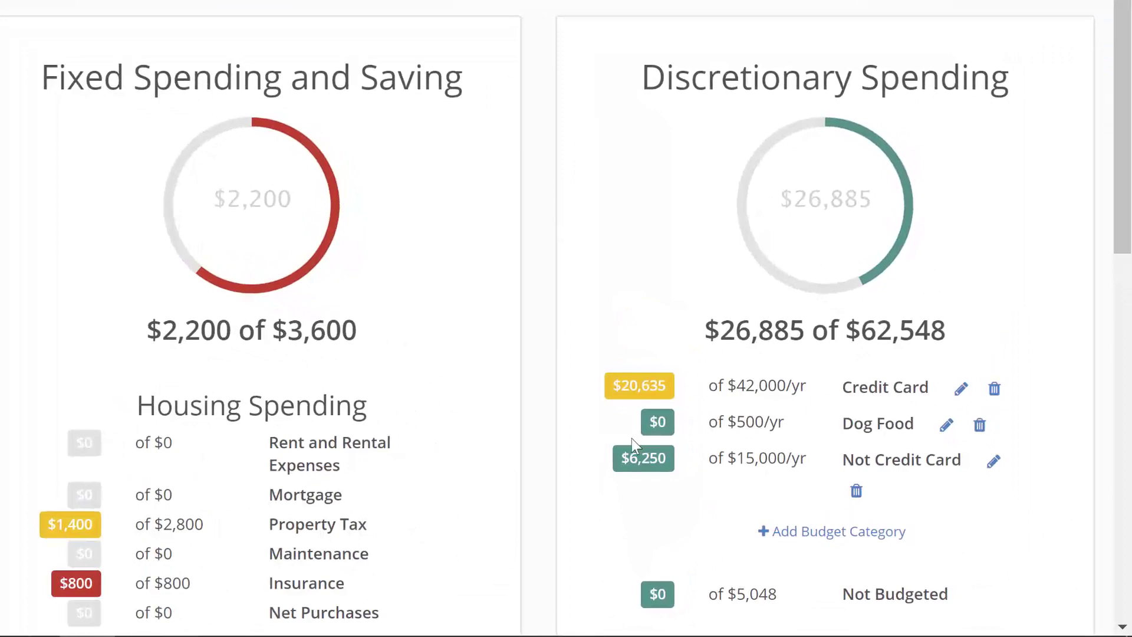
Step: Add a Dog Food transaction dated 5/22 with description "through May" and amount 200, save it and return to the overview
{"action": "left_click", "coordinate": [658, 422]}
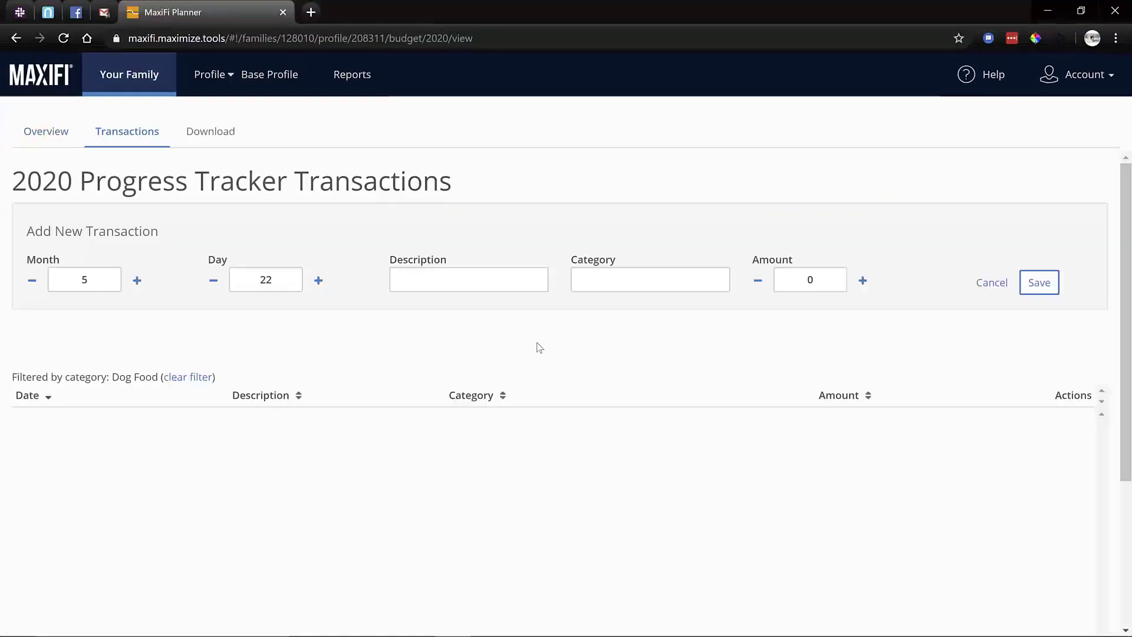
{"action": "left_click", "coordinate": [436, 274]}
{"action": "type", "text": "through May"}
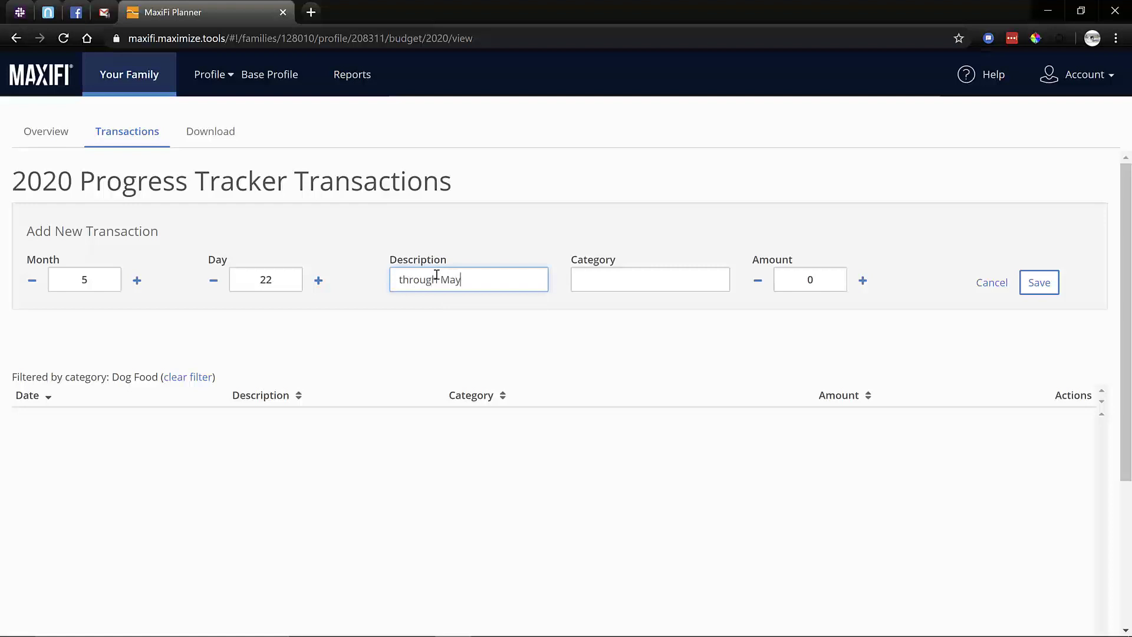
{"action": "key", "text": "Tab"}
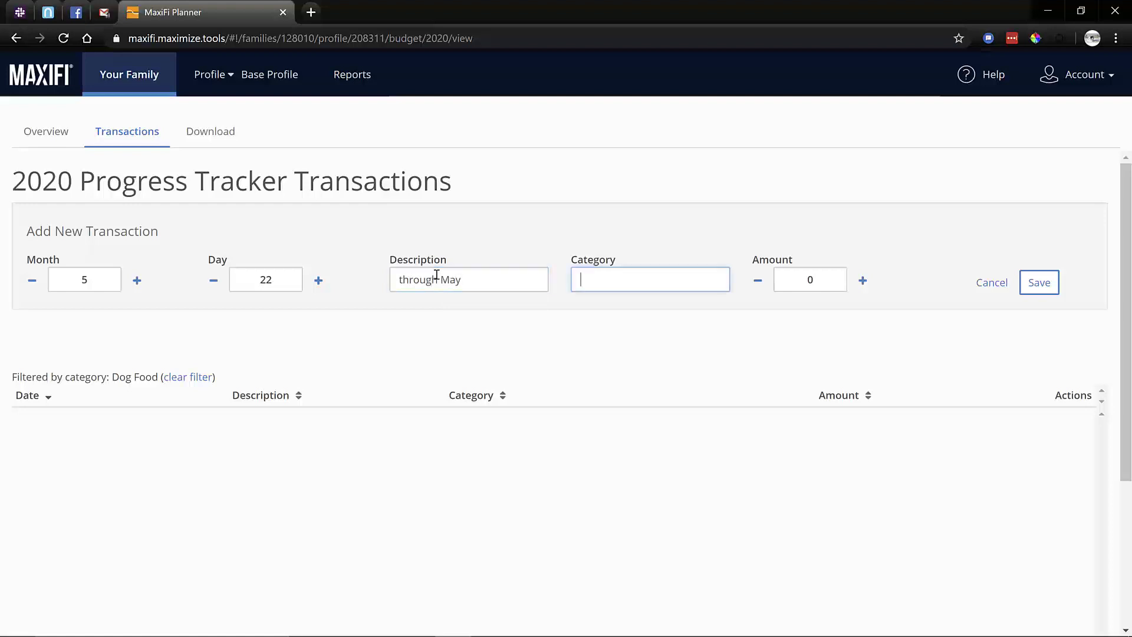
{"action": "type", "text": "do"}
{"action": "key", "text": "Return"}
{"action": "key", "text": "Tab"}
{"action": "key", "text": "Tab"}
{"action": "type", "text": "200"}
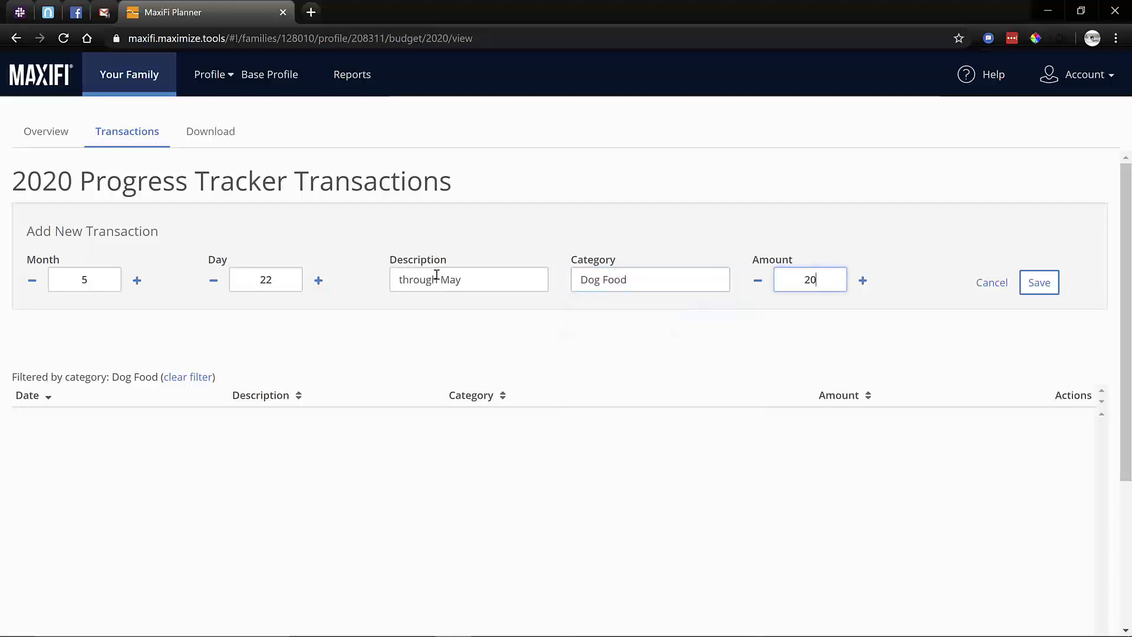
{"action": "key", "text": "Tab"}
{"action": "key", "text": "Return"}
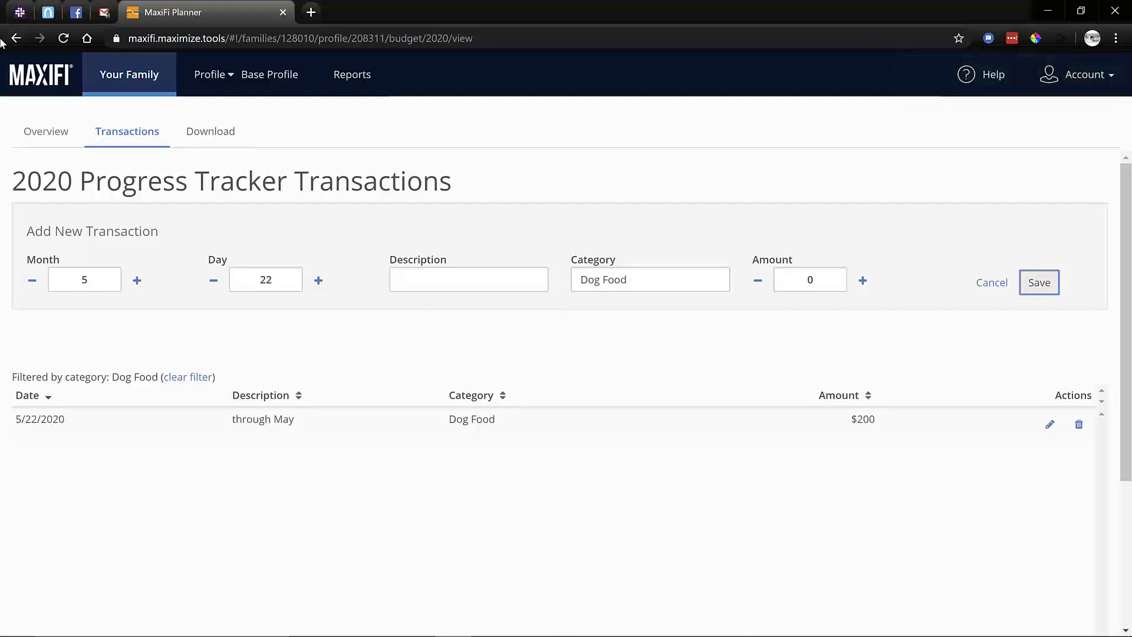
{"action": "left_click", "coordinate": [32, 139]}
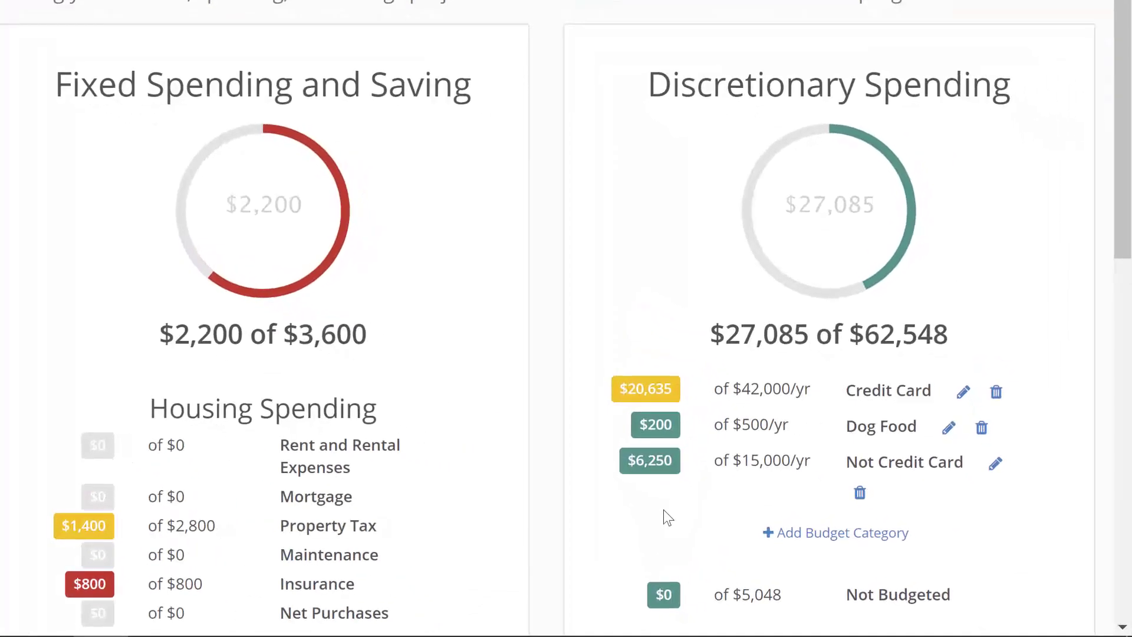
Step: Examine the projected Labor and Social Security amounts under Income on the Progress Tracker overview
{"action": "scroll", "coordinate": [663, 510], "scroll_direction": "down", "scroll_amount": 1}
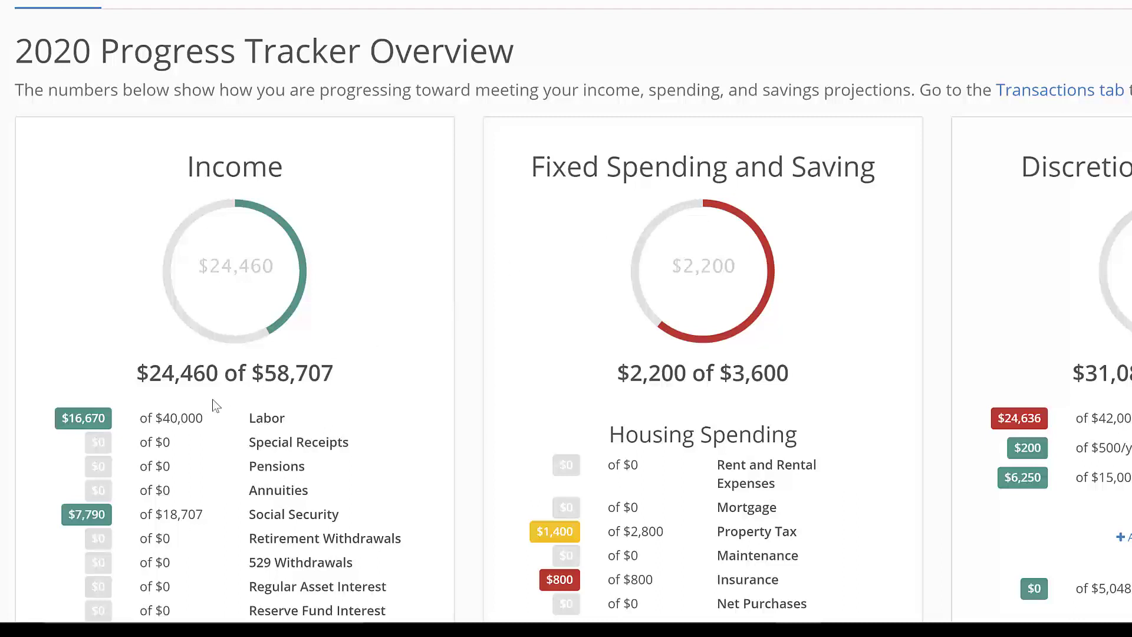
{"action": "double_click", "coordinate": [188, 416]}
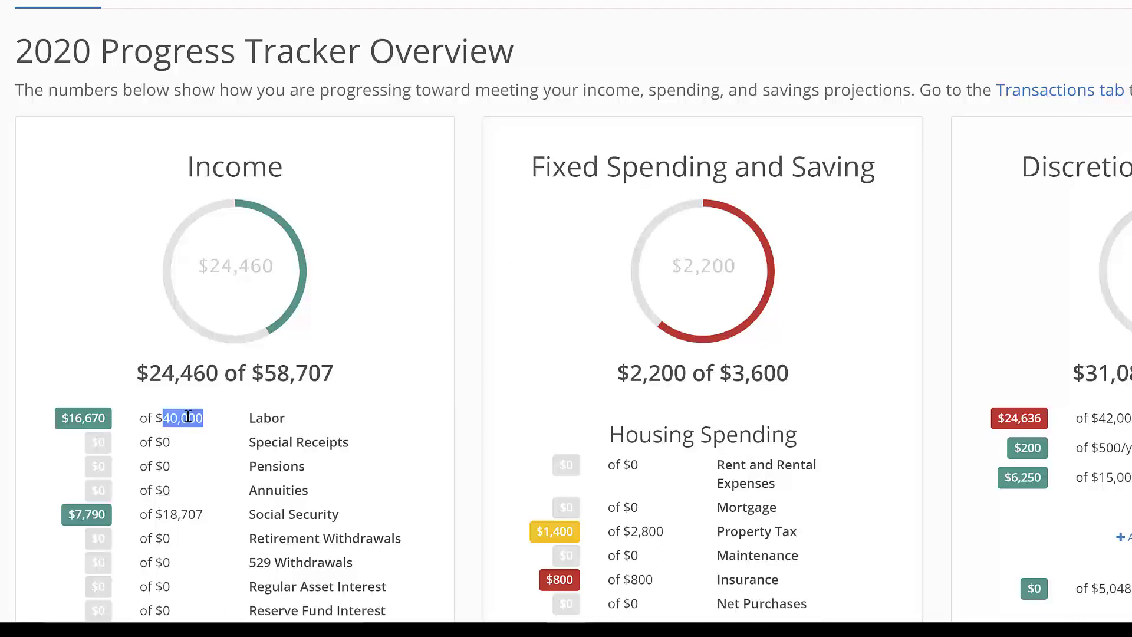
{"action": "left_click", "coordinate": [185, 518]}
{"action": "double_click", "coordinate": [185, 516]}
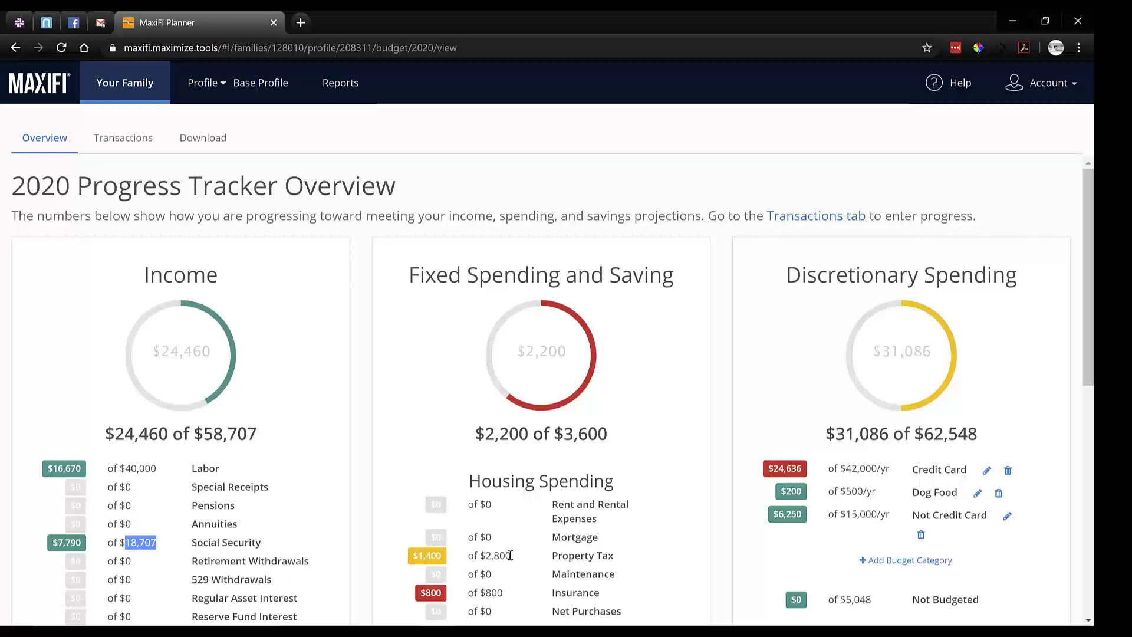
{"action": "left_click", "coordinate": [216, 449]}
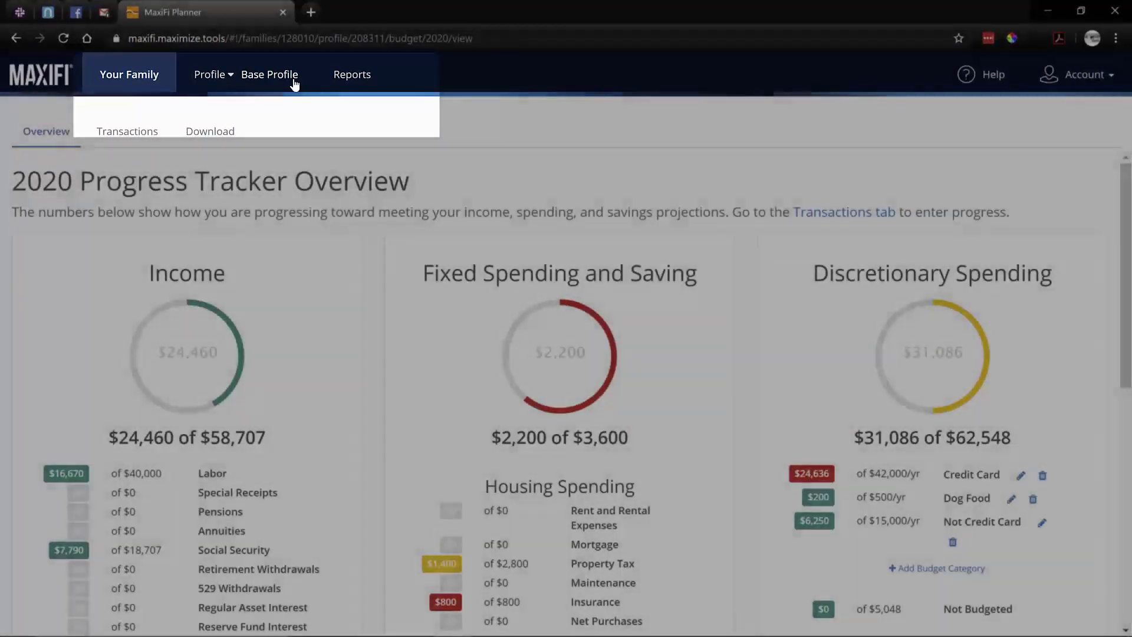
Step: In the Base Profile, set the second spouse's annual job earnings from 2020 to retirement to 25000 and save the job
{"action": "left_click", "coordinate": [288, 87]}
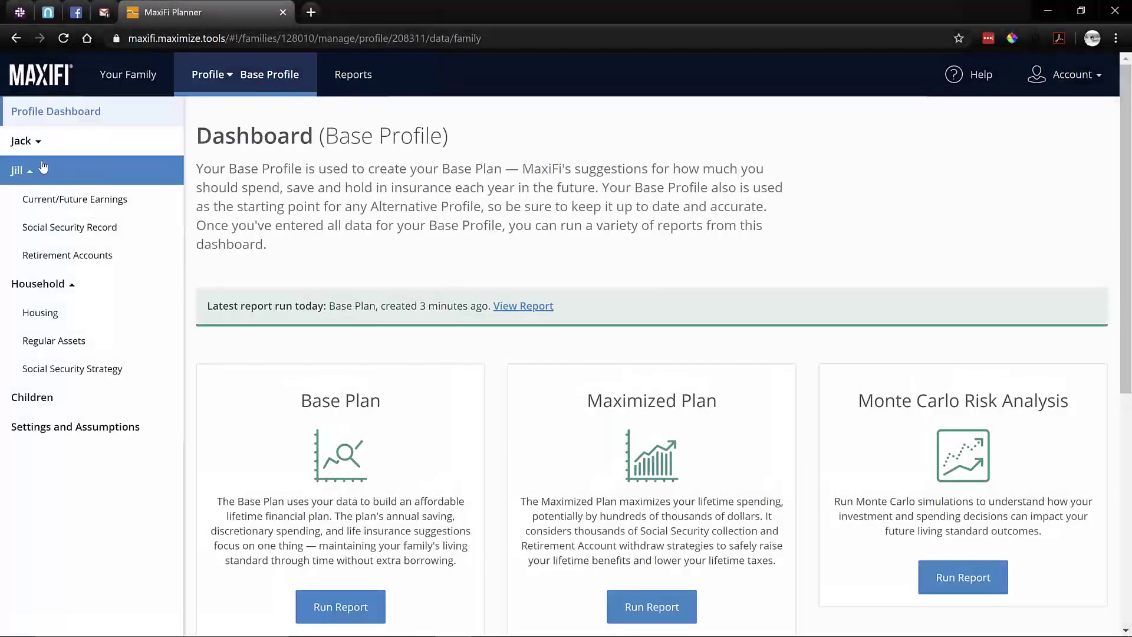
{"action": "left_click", "coordinate": [49, 197]}
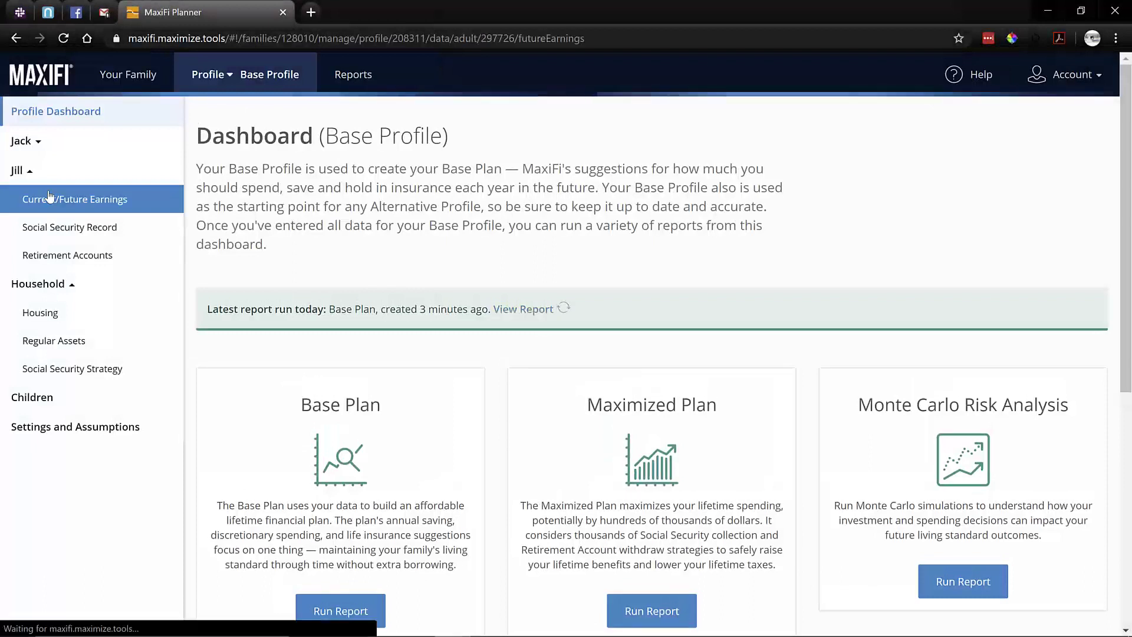
{"action": "left_click", "coordinate": [425, 343]}
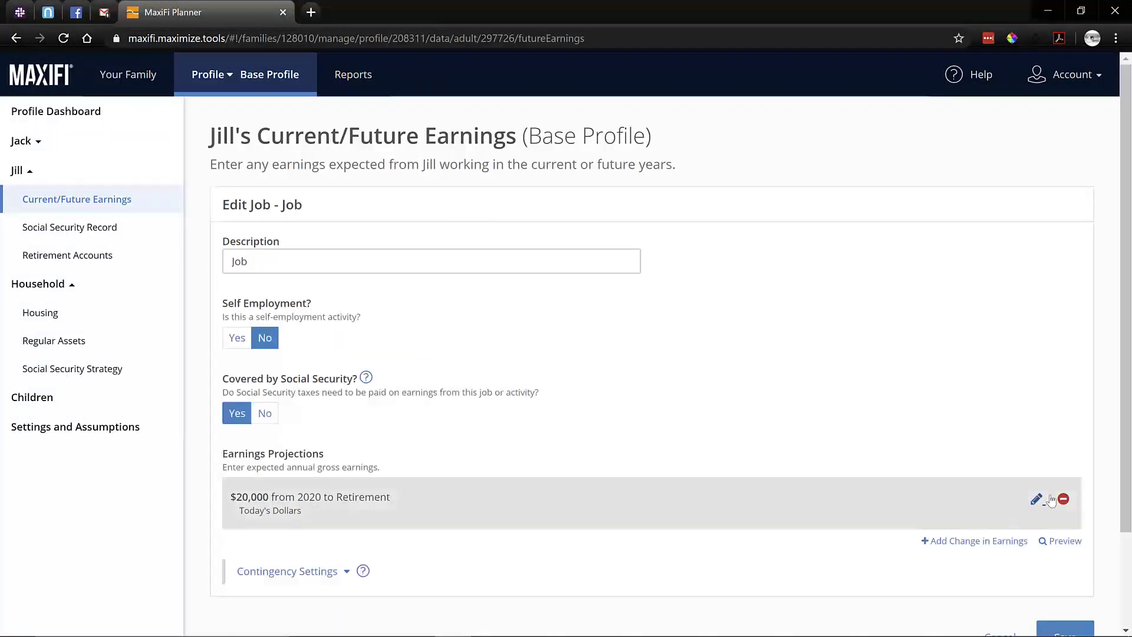
{"action": "left_click", "coordinate": [1037, 500]}
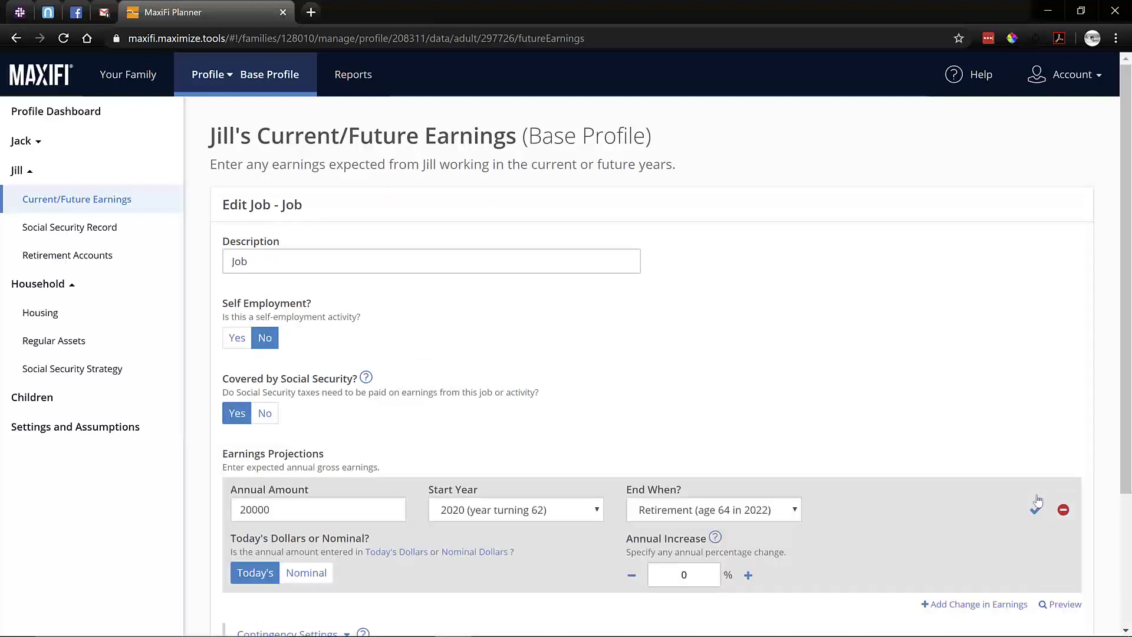
{"action": "left_click", "coordinate": [255, 509]}
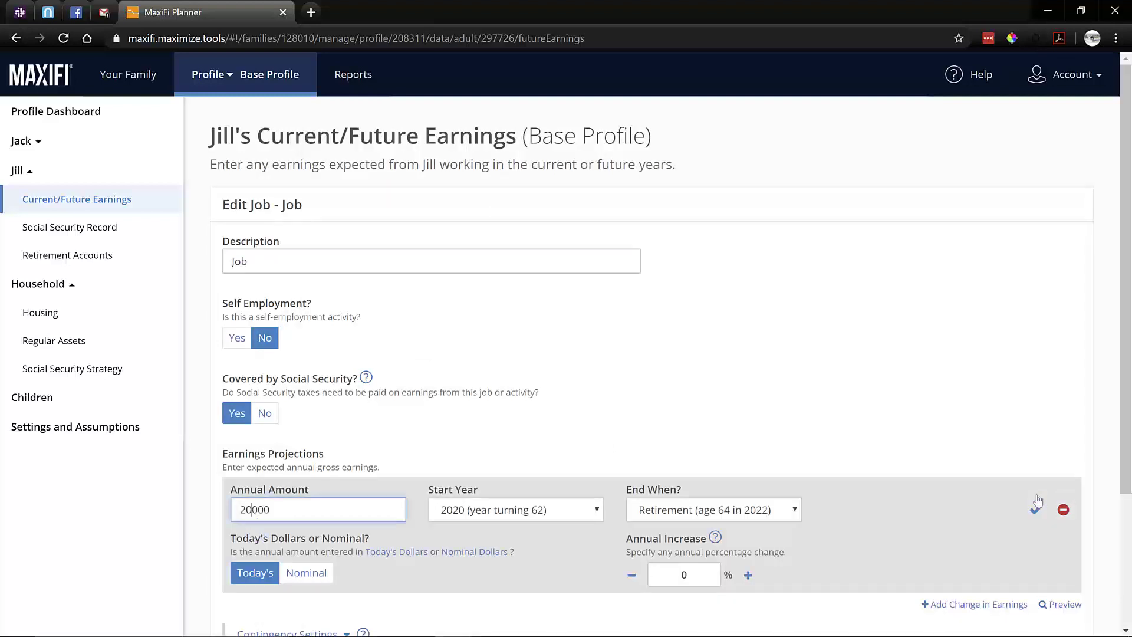
{"action": "type", "text": "5"}
{"action": "left_click", "coordinate": [1037, 504]}
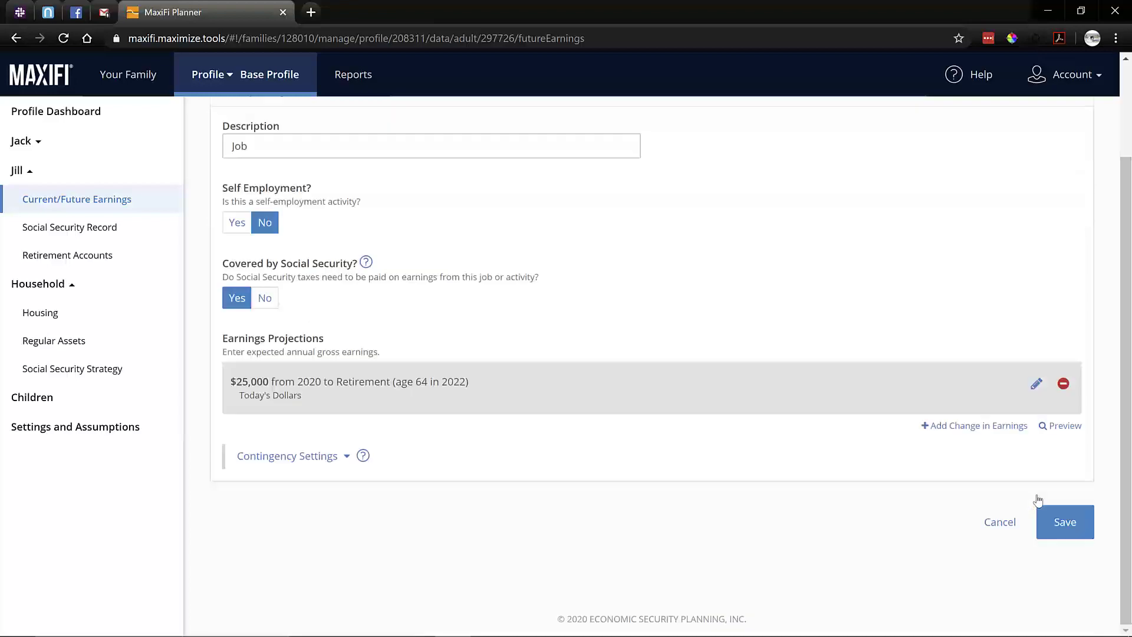
{"action": "left_click", "coordinate": [1038, 502]}
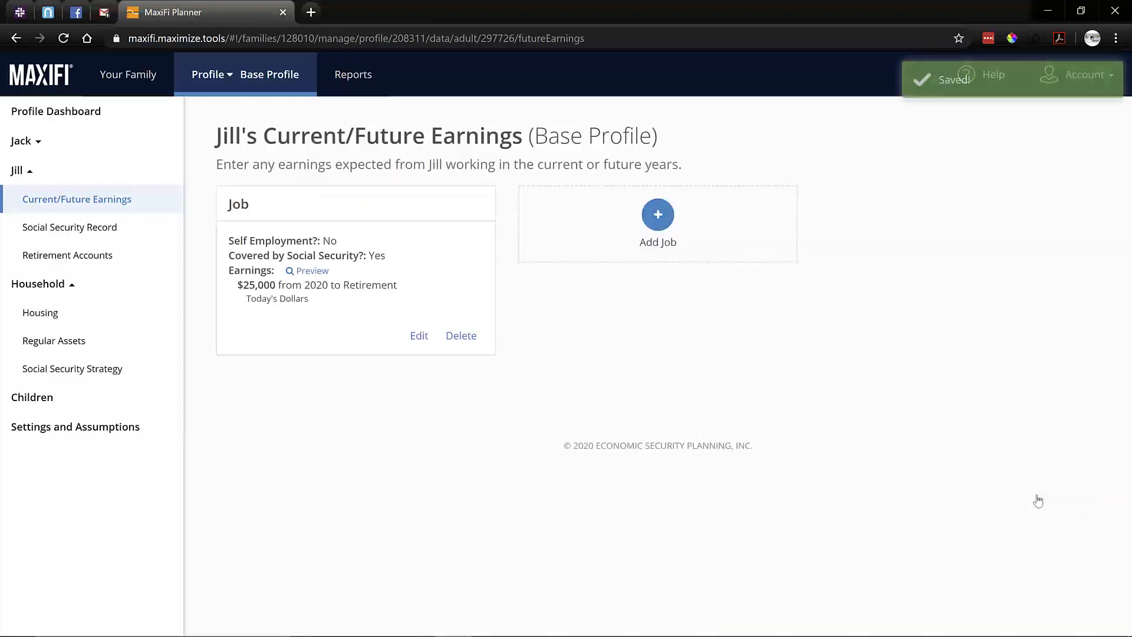
Step: Rerun the Base Plan report, review the changed projections and save them to the 2020 Progress Tracker
{"action": "left_click", "coordinate": [56, 111]}
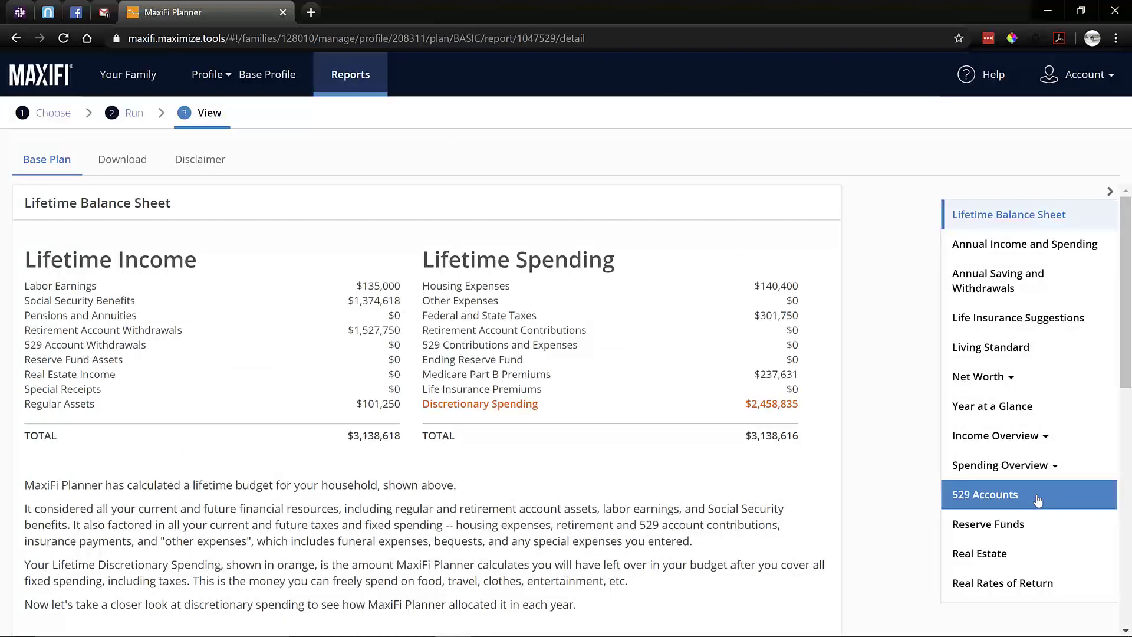
{"action": "scroll", "coordinate": [1037, 500], "scroll_direction": "down", "scroll_amount": 5}
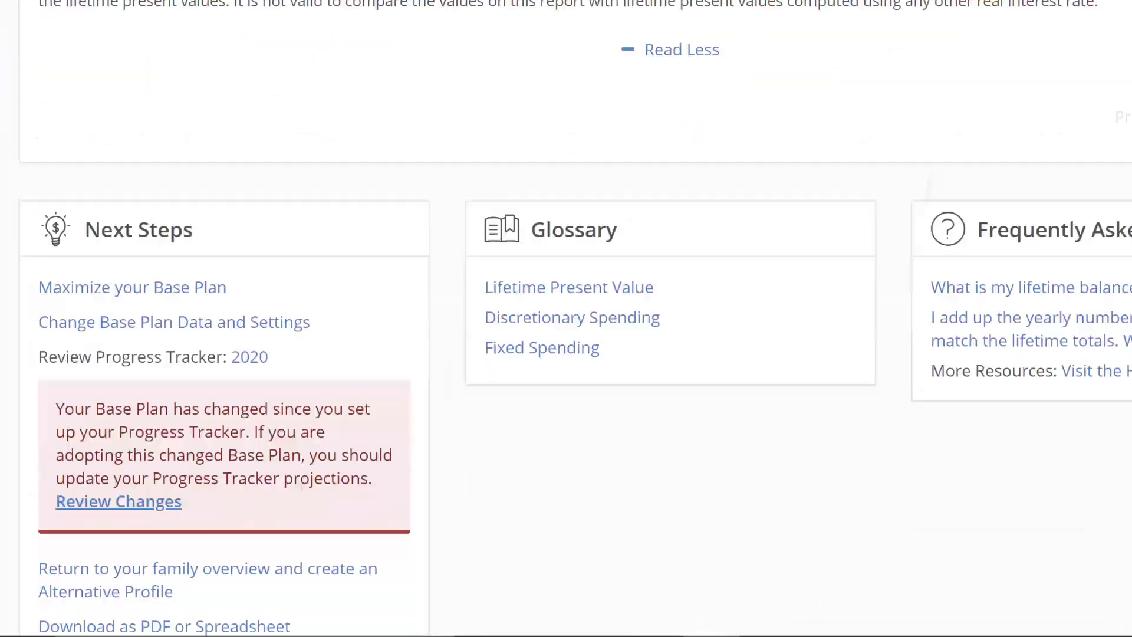
{"action": "scroll", "coordinate": [566, 319], "scroll_direction": "down", "scroll_amount": 3}
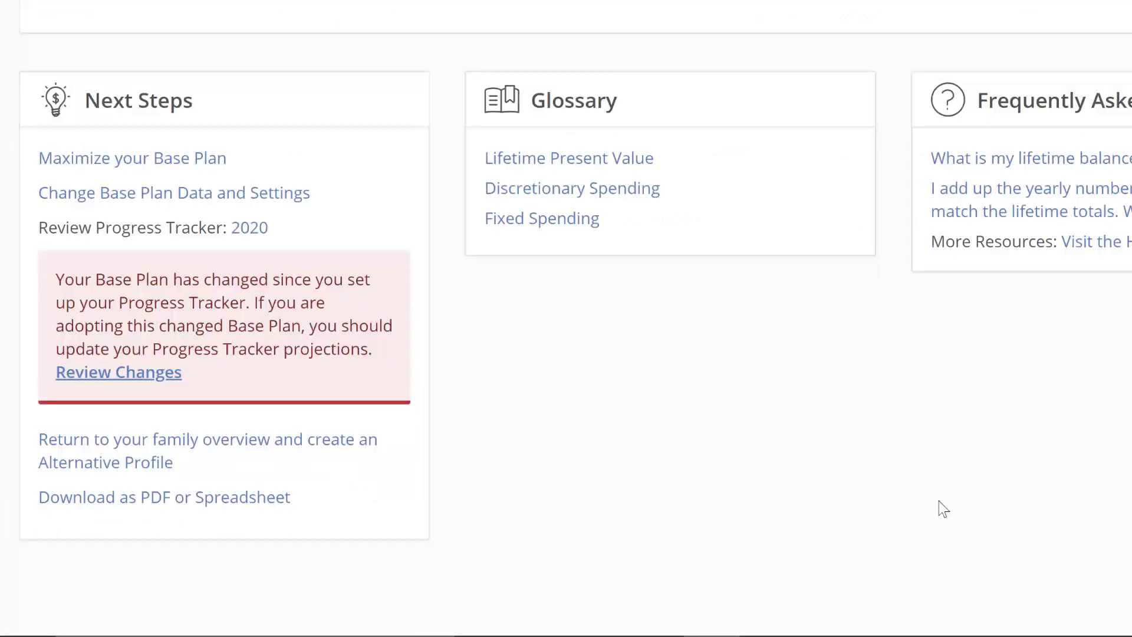
{"action": "left_click", "coordinate": [155, 386]}
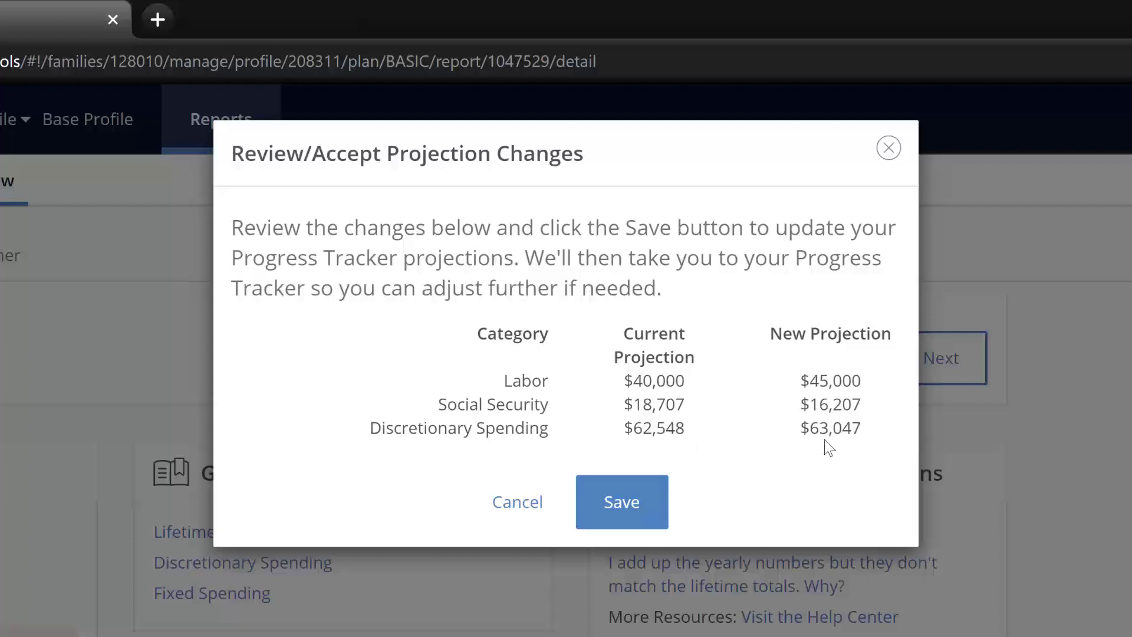
{"action": "left_click", "coordinate": [653, 510]}
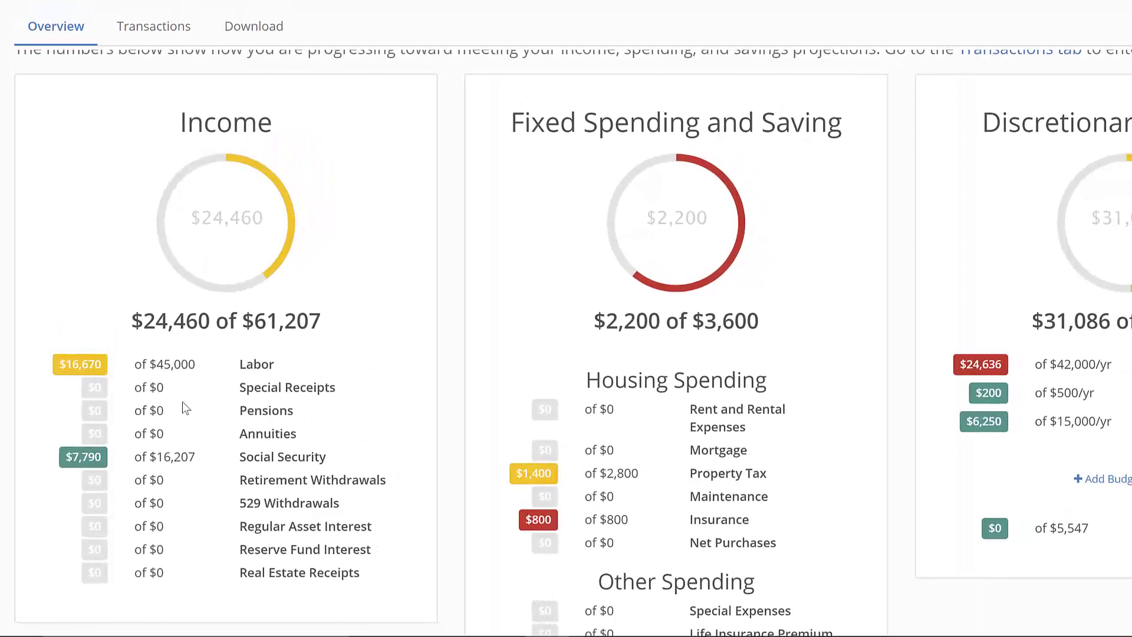
Step: Delete all of the 2020 Progress Tracker data and rerun the Base Plan report, going to its Next Steps section
{"action": "scroll", "coordinate": [182, 402], "scroll_direction": "down", "scroll_amount": 1}
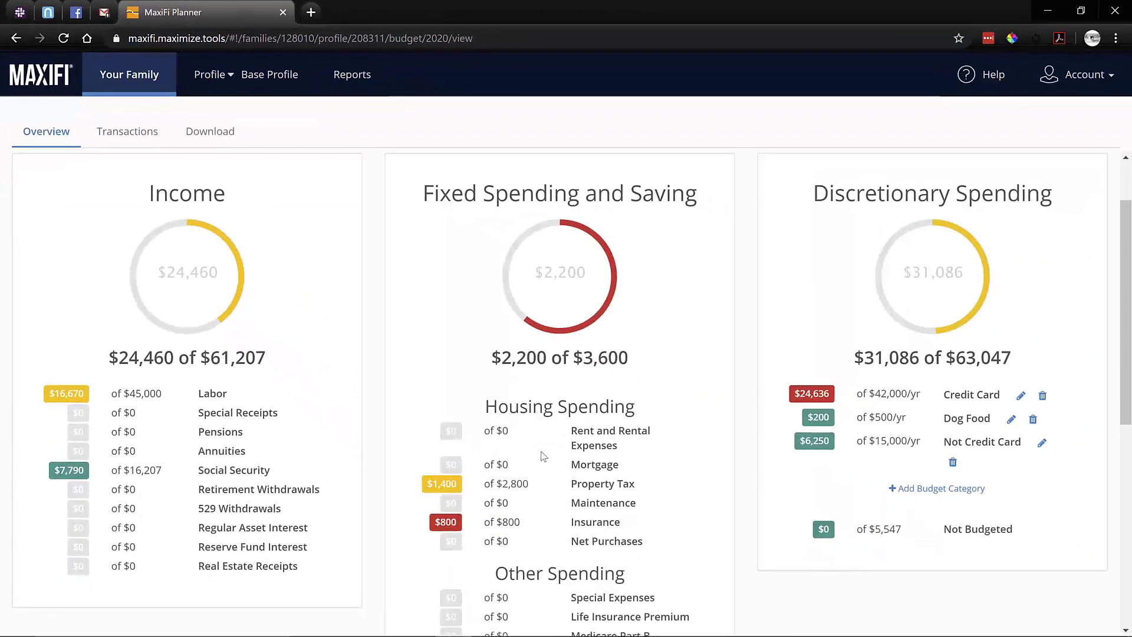
{"action": "scroll", "coordinate": [543, 456], "scroll_direction": "down", "scroll_amount": 7}
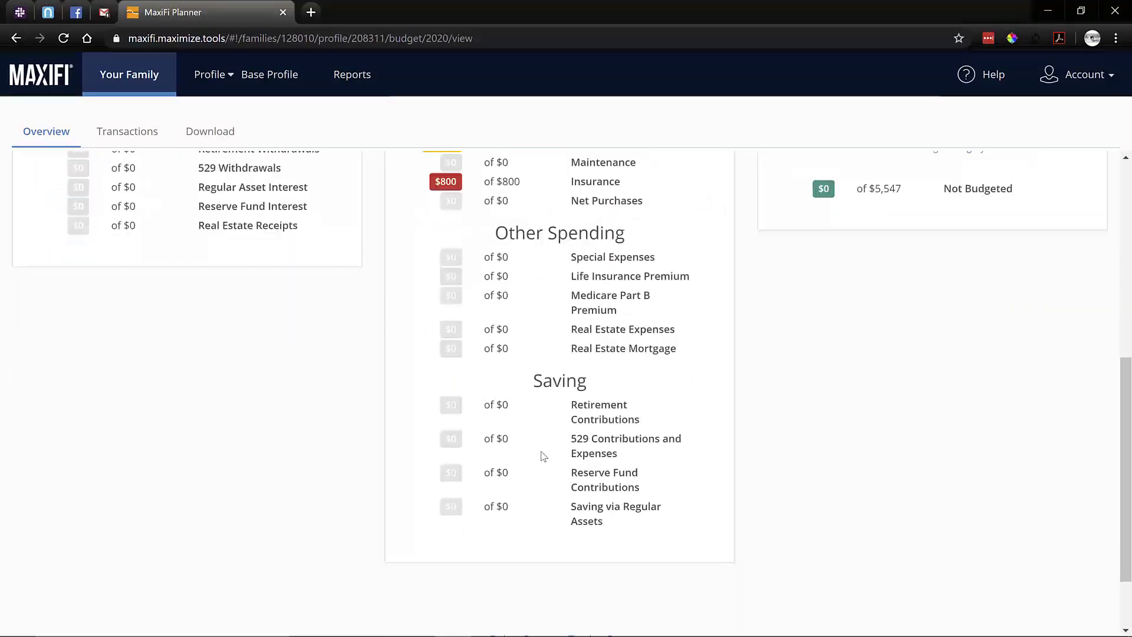
{"action": "scroll", "coordinate": [543, 456], "scroll_direction": "down", "scroll_amount": 1}
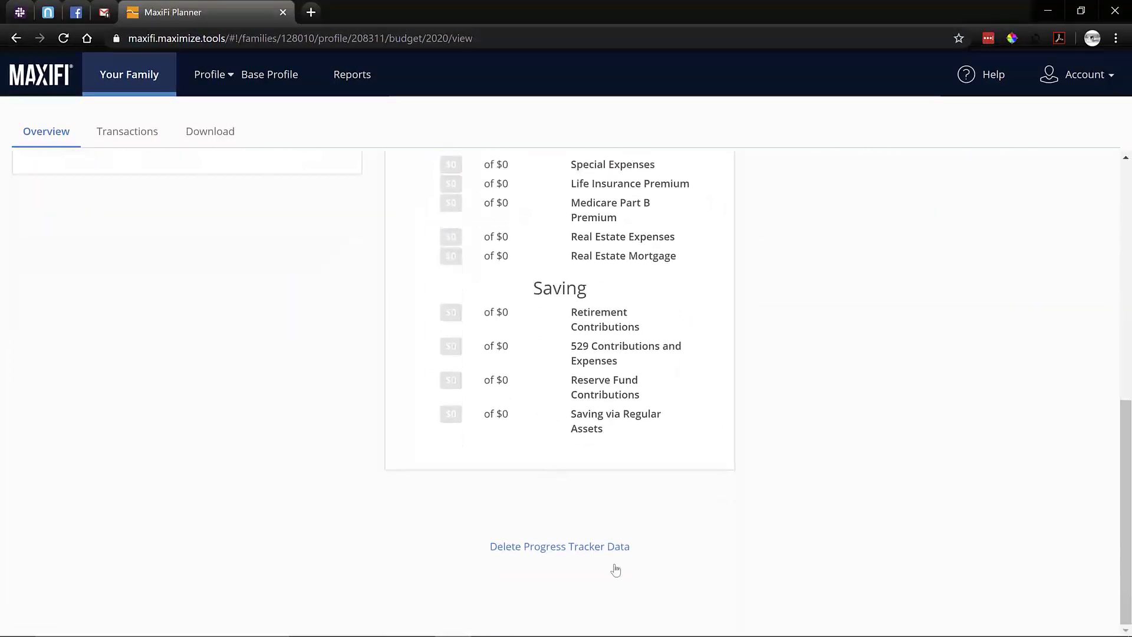
{"action": "scroll", "coordinate": [649, 575], "scroll_direction": "up", "scroll_amount": 3}
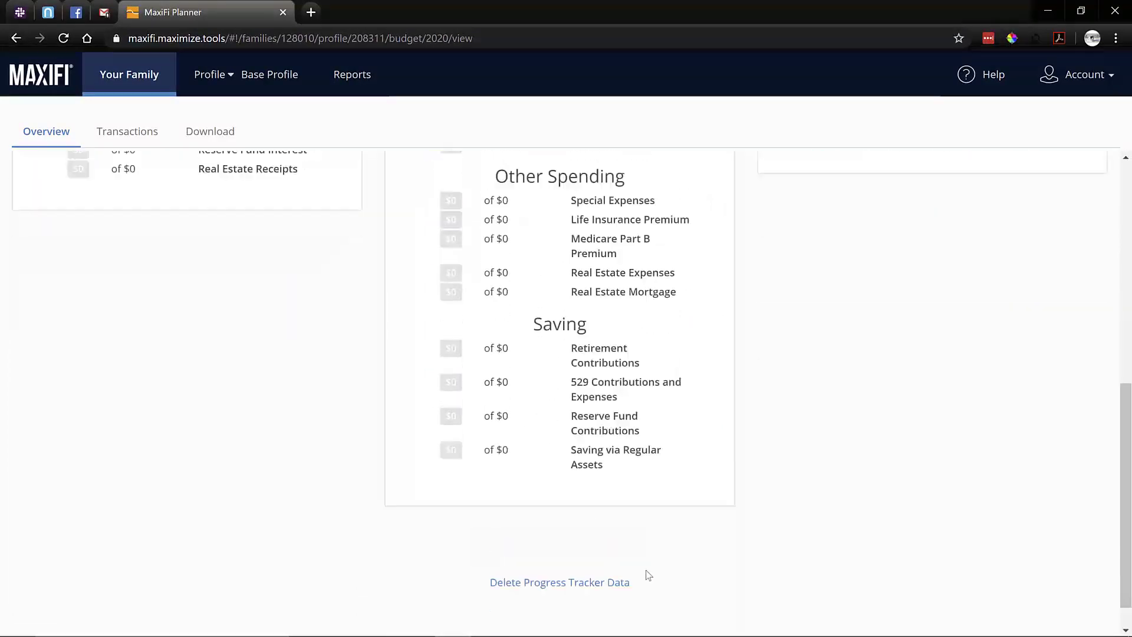
{"action": "scroll", "coordinate": [648, 575], "scroll_direction": "down", "scroll_amount": 2}
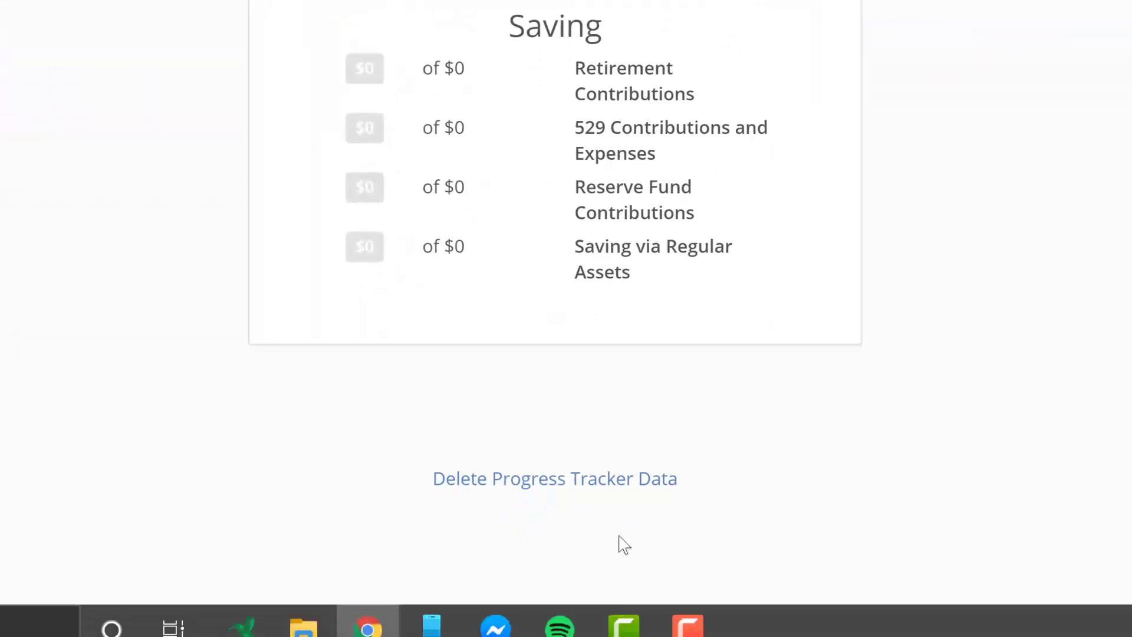
{"action": "left_click", "coordinate": [591, 498]}
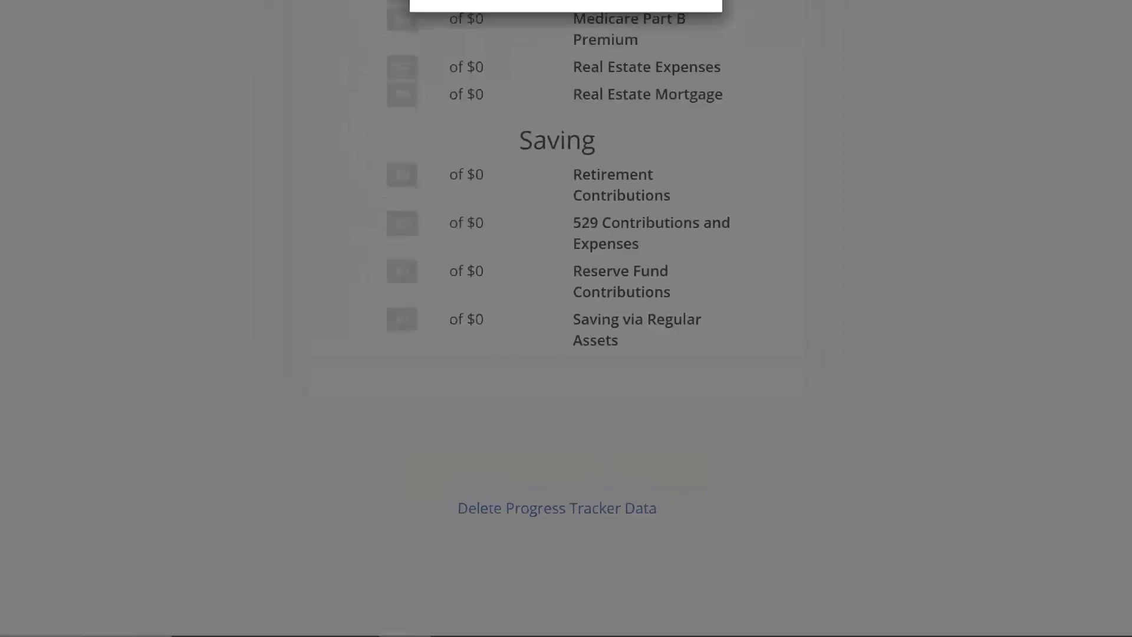
{"action": "left_click", "coordinate": [637, 171]}
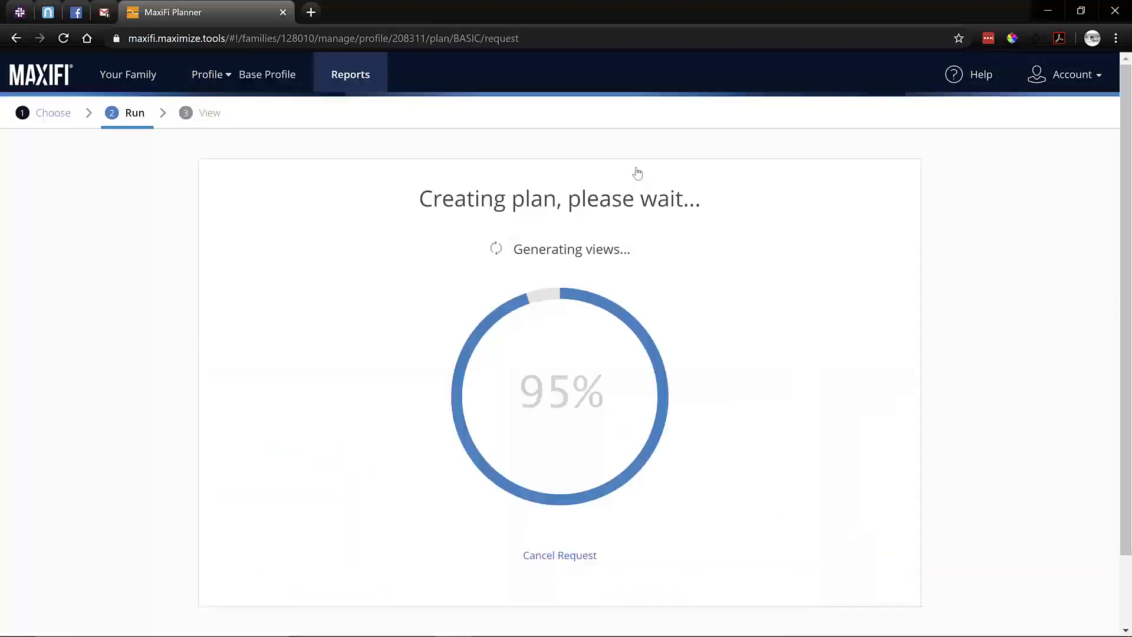
{"action": "scroll", "coordinate": [637, 173], "scroll_direction": "down", "scroll_amount": 7}
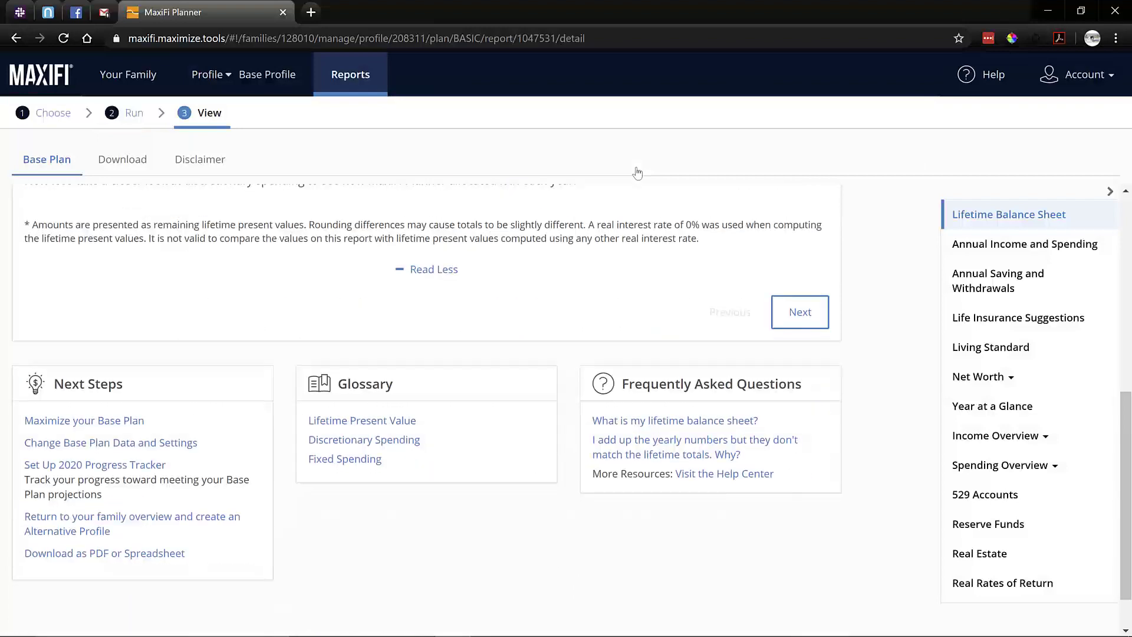